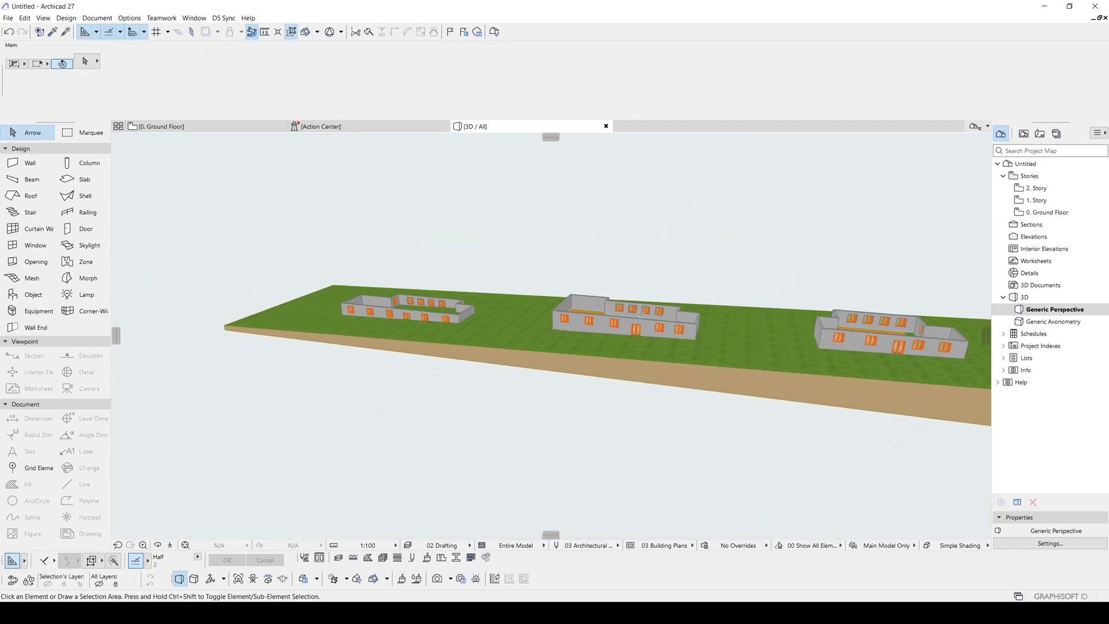
Insert new mesh points along the front and back edges of the terrain mesh, beyond the westernmost building.
{"action": "middle_click_drag", "start_coordinate": [641, 314], "coordinate": [344, 307], "text": "shift"}
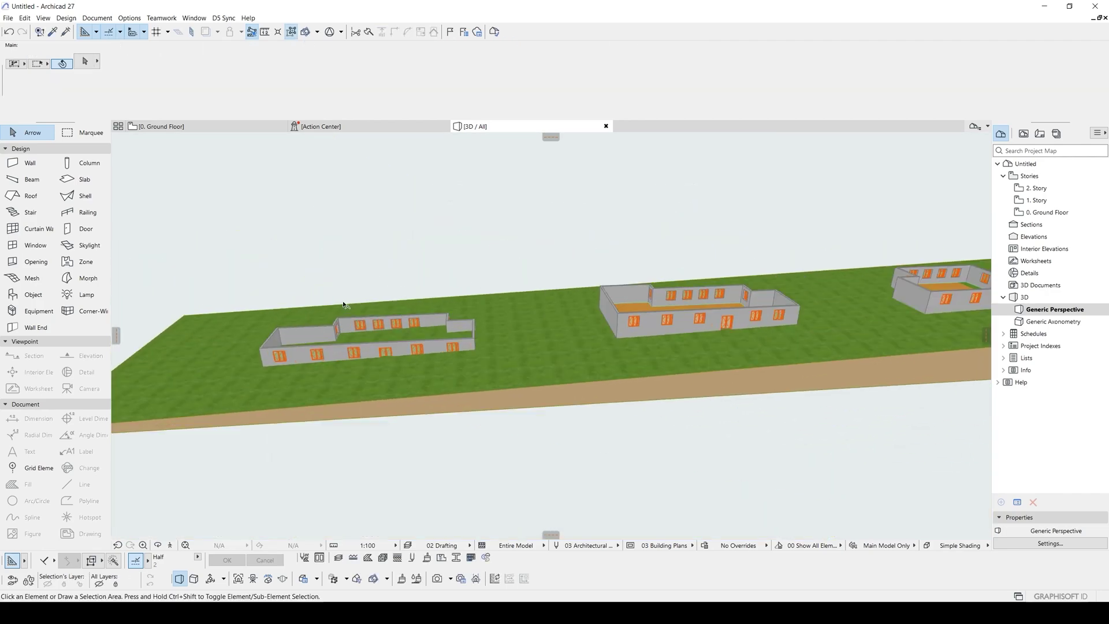
{"action": "scroll", "coordinate": [344, 307], "scroll_direction": "up", "scroll_amount": 3}
{"action": "left_click", "coordinate": [575, 411]}
{"action": "left_click_drag", "start_coordinate": [575, 411], "coordinate": [279, 254]}
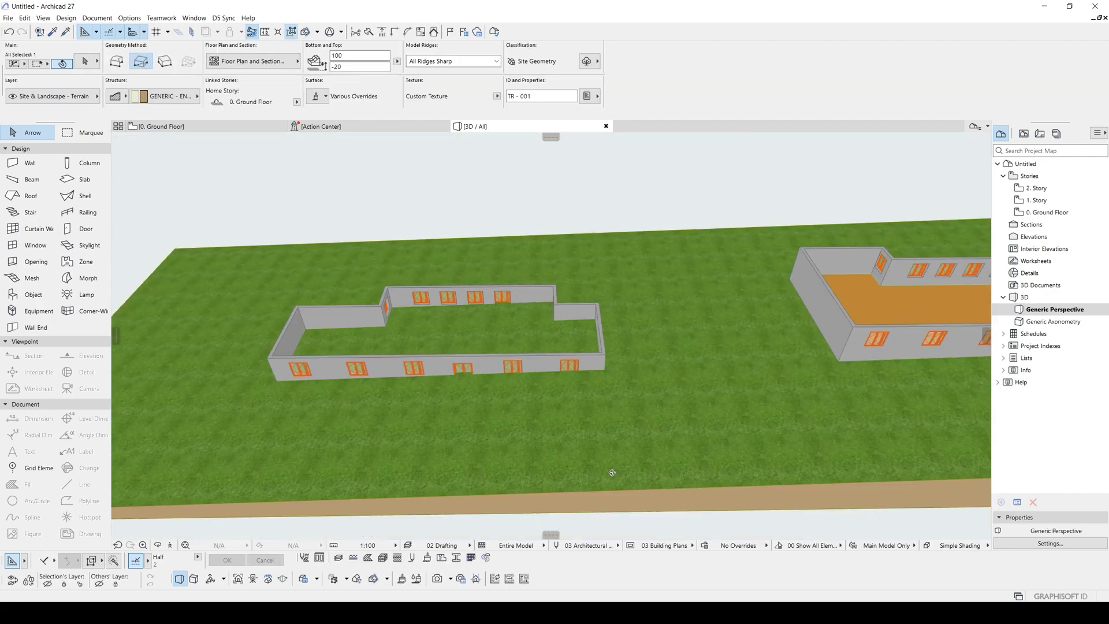
{"action": "middle_click_drag", "start_coordinate": [612, 473], "coordinate": [603, 441]}
{"action": "left_click", "coordinate": [590, 467]}
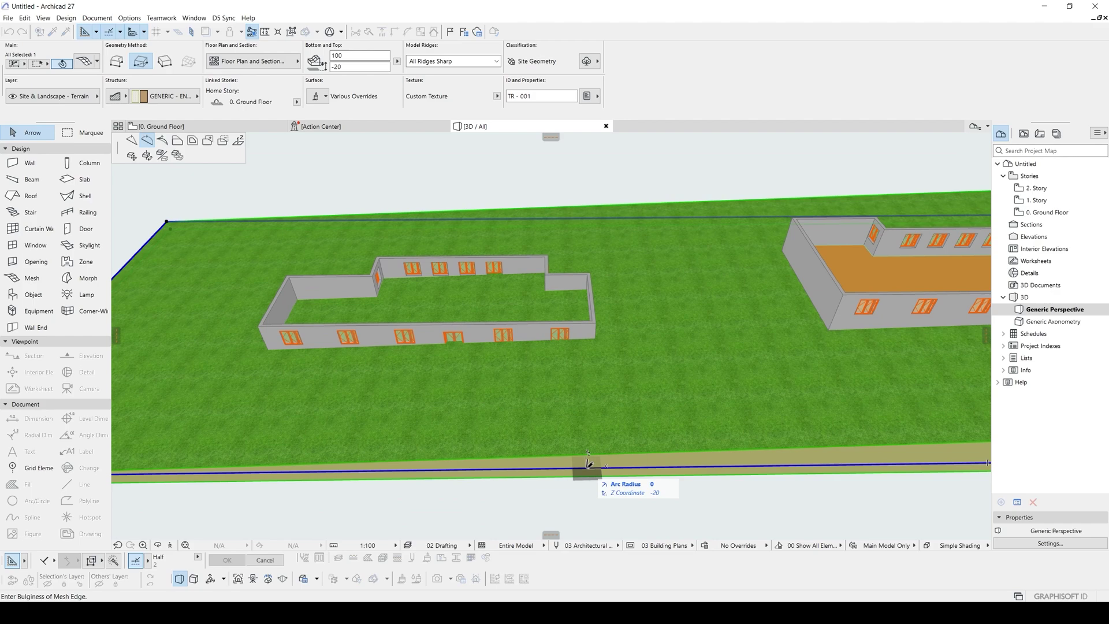
{"action": "left_click", "coordinate": [132, 141]}
{"action": "left_click", "coordinate": [637, 466]}
{"action": "left_click", "coordinate": [550, 219]}
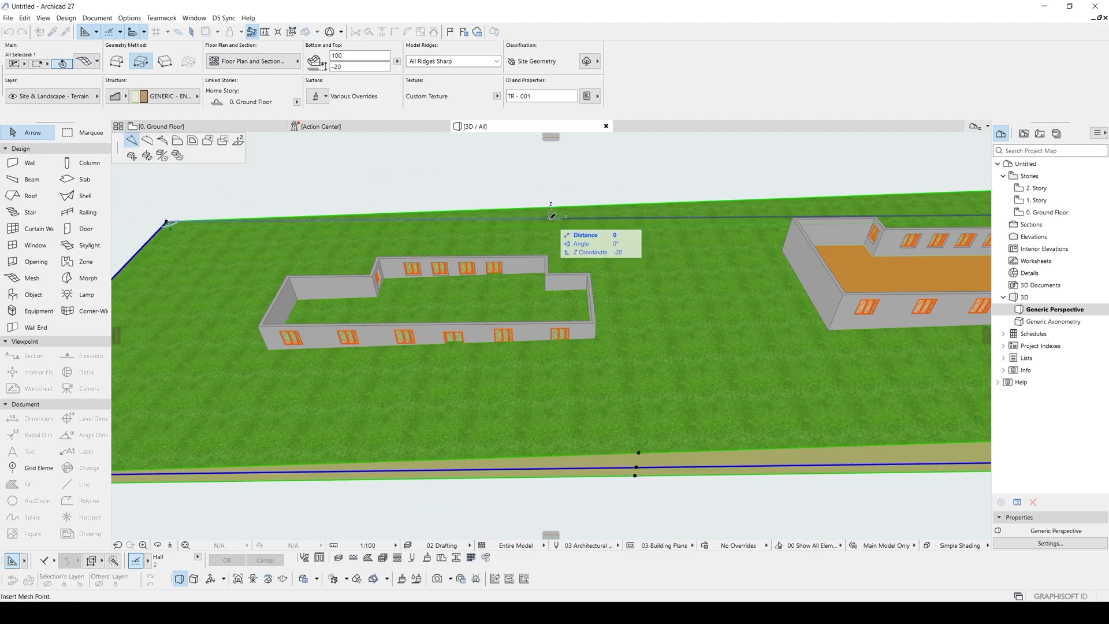
{"action": "left_click", "coordinate": [602, 217]}
{"action": "middle_click_drag", "start_coordinate": [563, 191], "coordinate": [627, 162], "text": "shift"}
{"action": "scroll", "coordinate": [692, 415], "scroll_direction": "up", "scroll_amount": 1}
{"action": "left_click", "coordinate": [717, 431]}
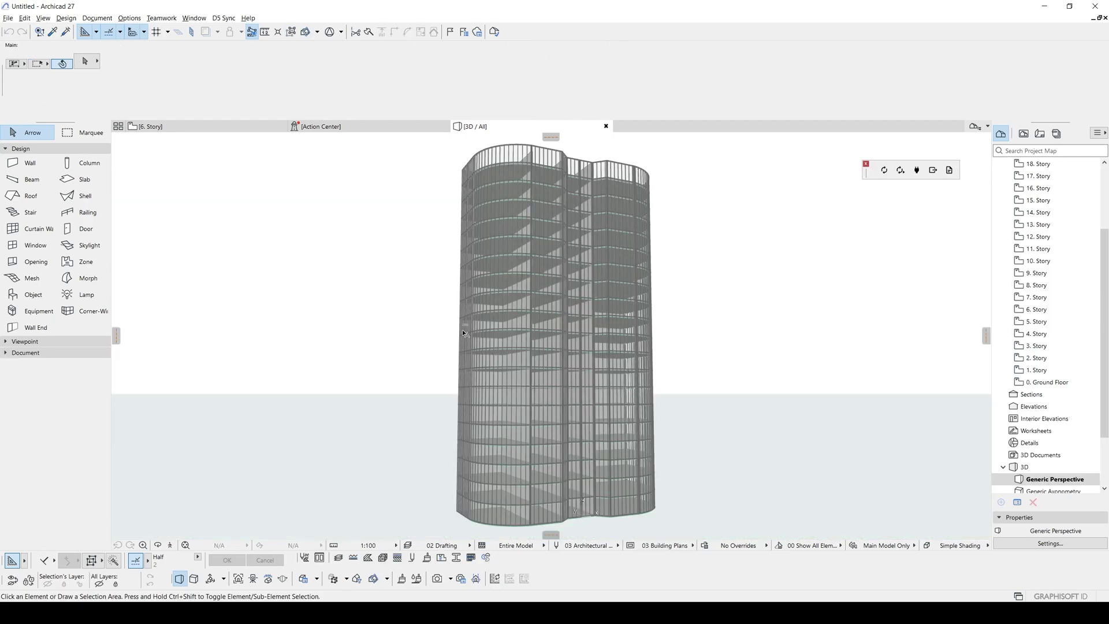
{"action": "scroll", "coordinate": [465, 333], "scroll_direction": "down", "scroll_amount": 3}
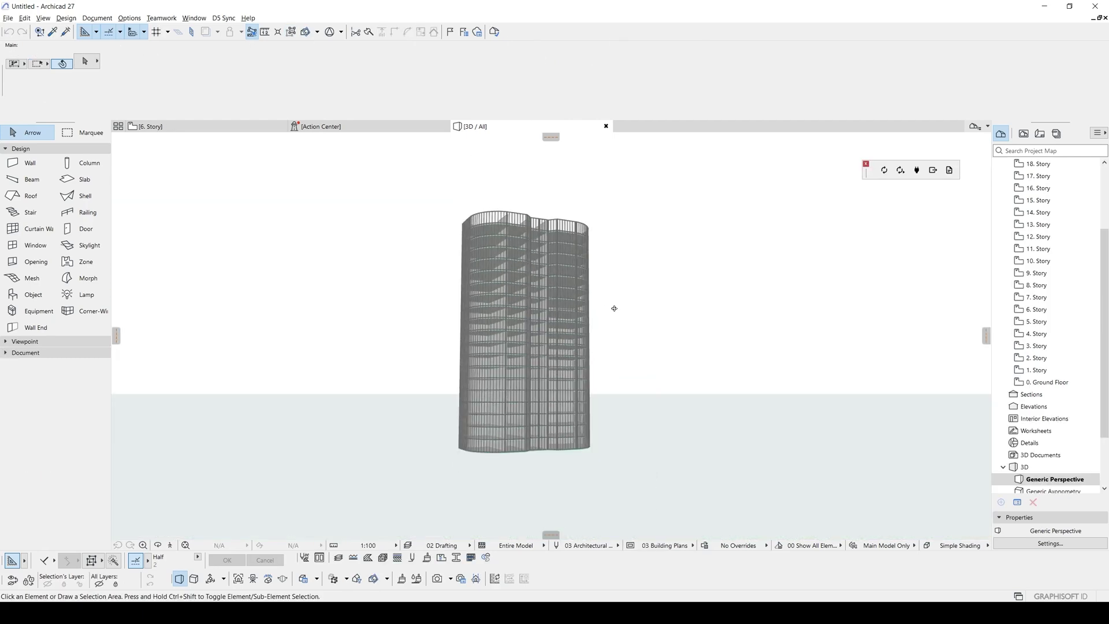
{"action": "middle_click_drag", "start_coordinate": [614, 307], "coordinate": [661, 292], "text": "shift"}
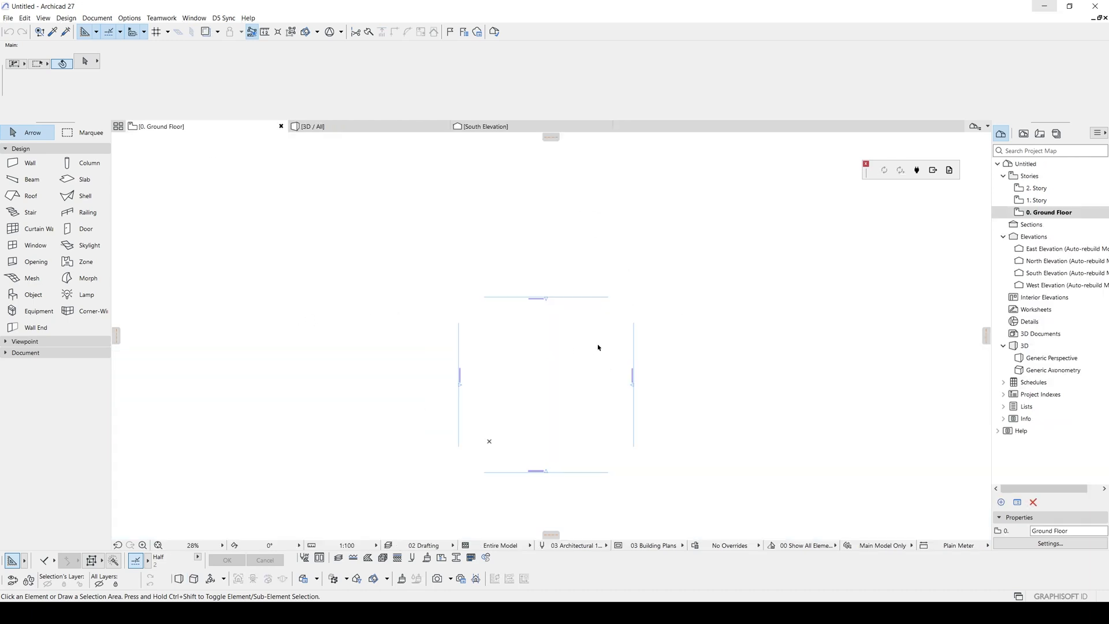
{"action": "middle_click_drag", "start_coordinate": [644, 370], "coordinate": [655, 343]}
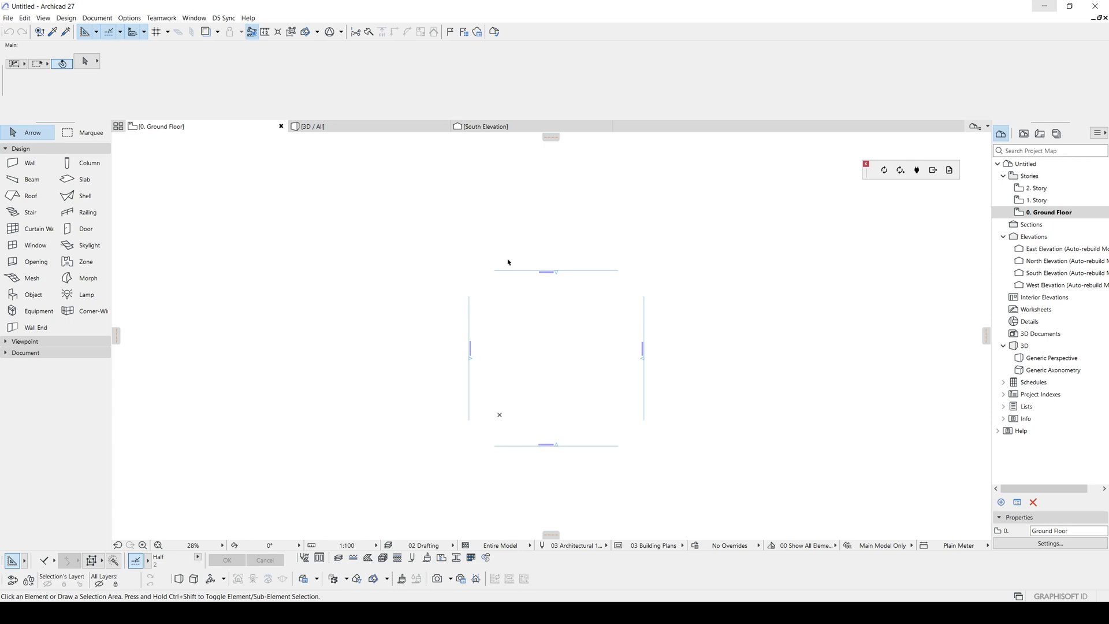
Set up new slabs with a basic structure using the Concrete - Structural building material.
{"action": "left_click", "coordinate": [84, 180]}
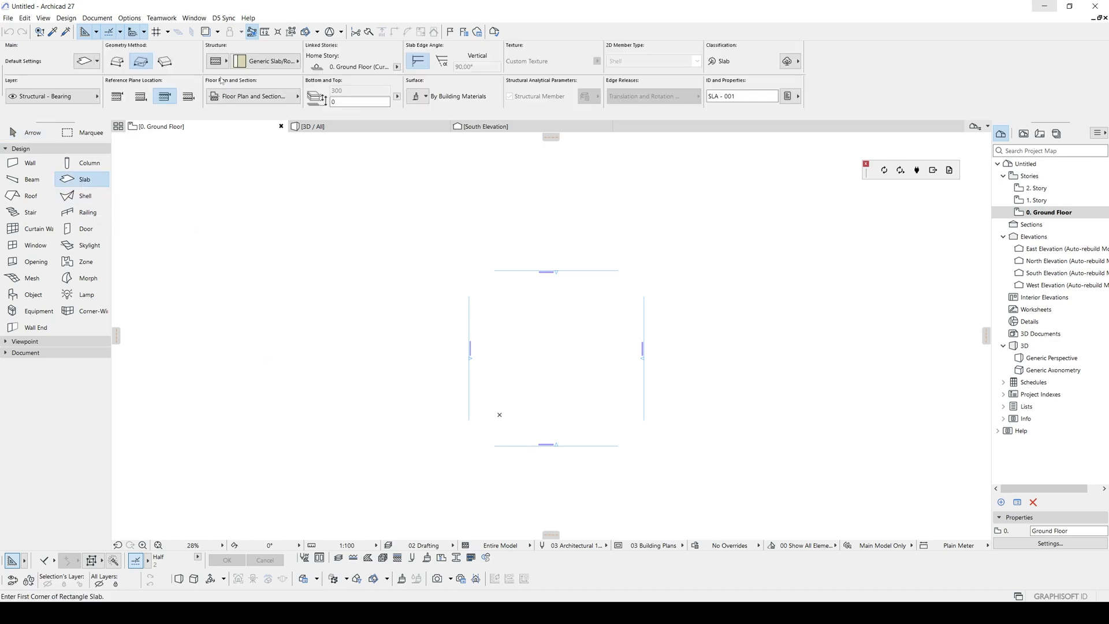
{"action": "left_click", "coordinate": [215, 61]}
{"action": "left_click", "coordinate": [245, 63]}
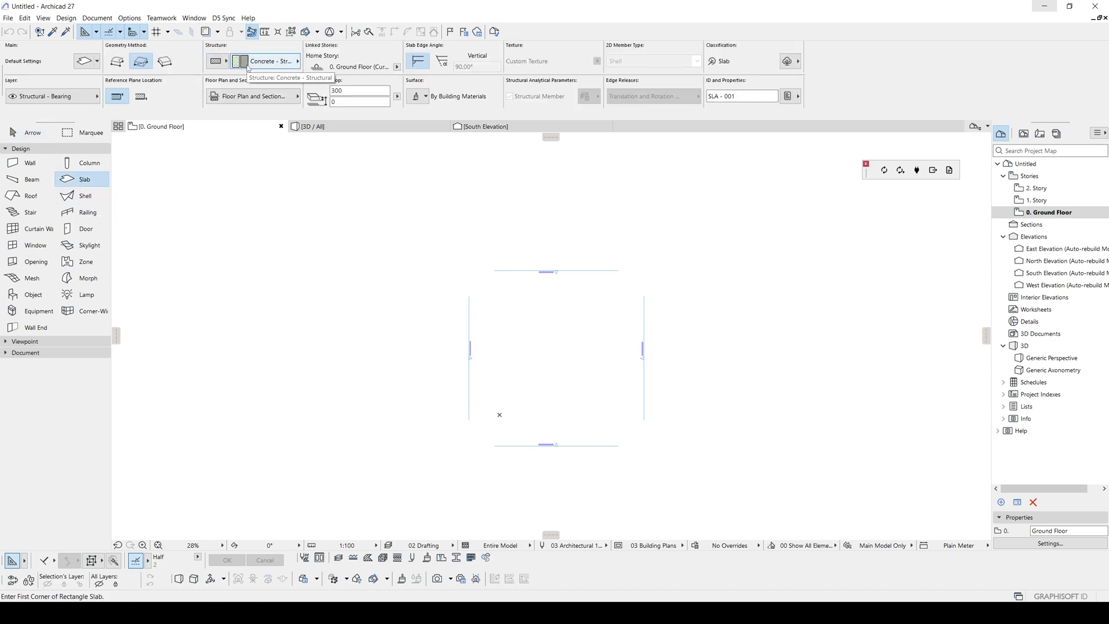
Draw a rectangular slab on the ground floor within the area bounded by the four elevation lines.
{"action": "middle_click_drag", "start_coordinate": [536, 322], "coordinate": [507, 313]}
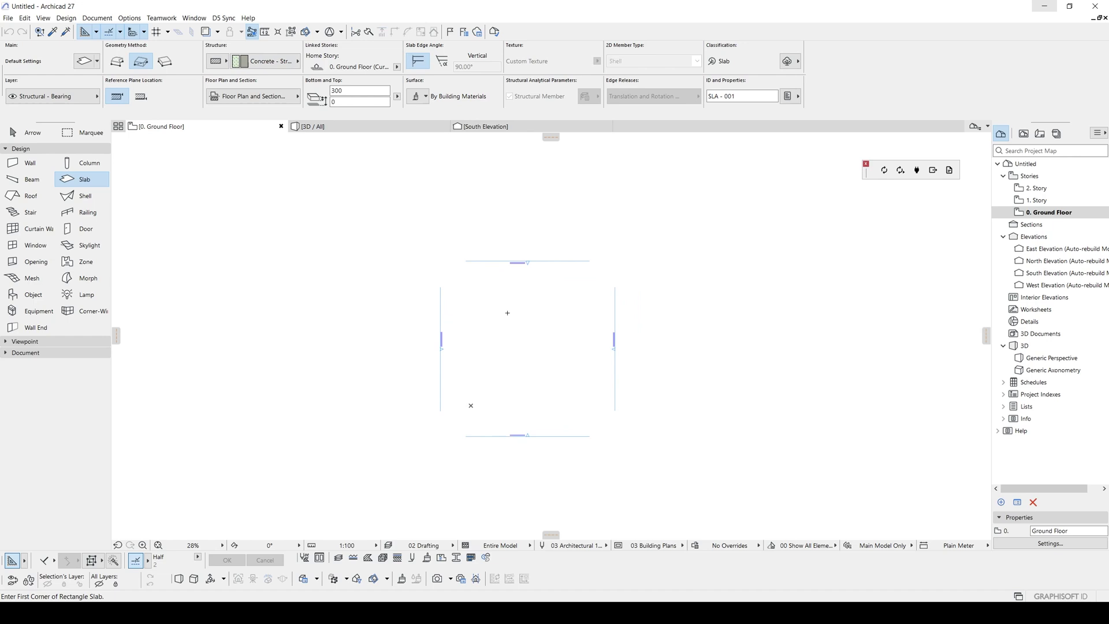
{"action": "scroll", "coordinate": [520, 312], "scroll_direction": "up", "scroll_amount": 4}
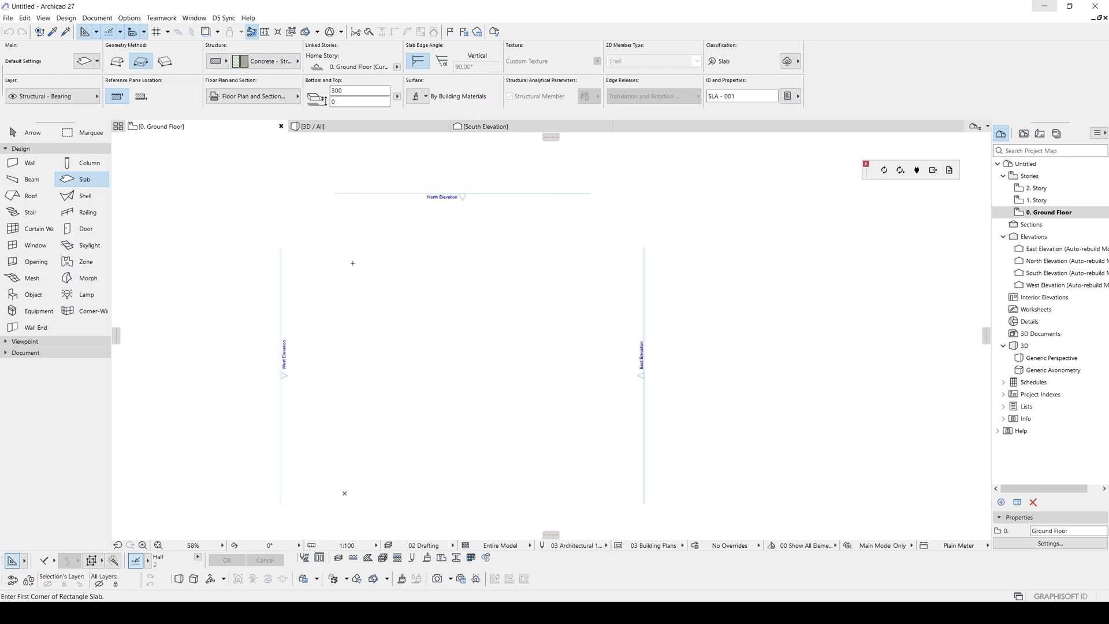
{"action": "left_click", "coordinate": [322, 265]}
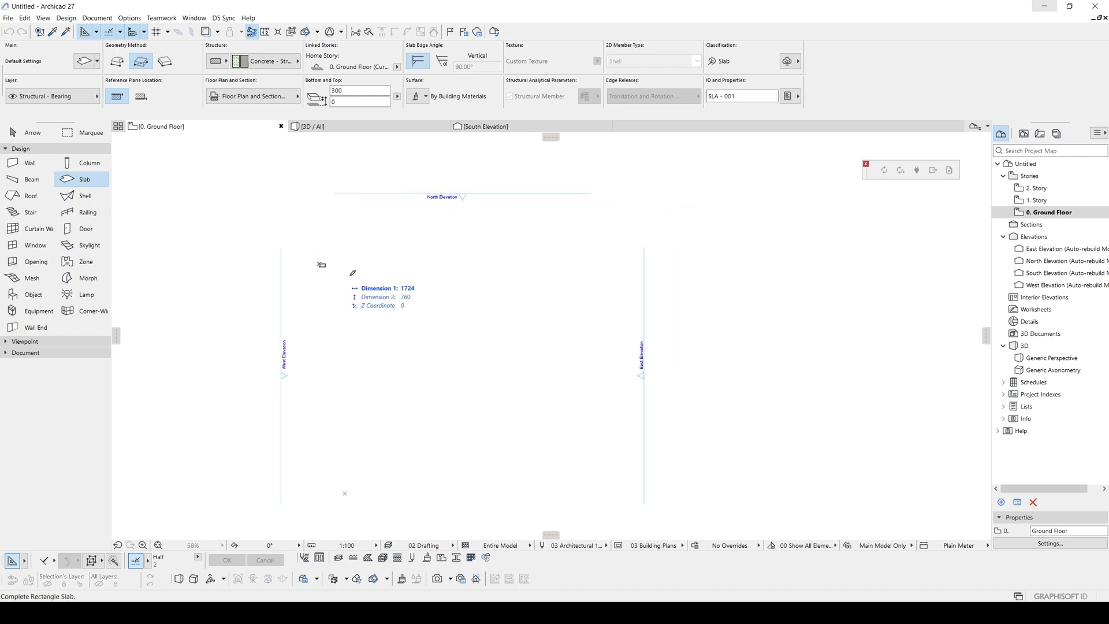
{"action": "left_click", "coordinate": [612, 453]}
{"action": "key", "text": "Escape"}
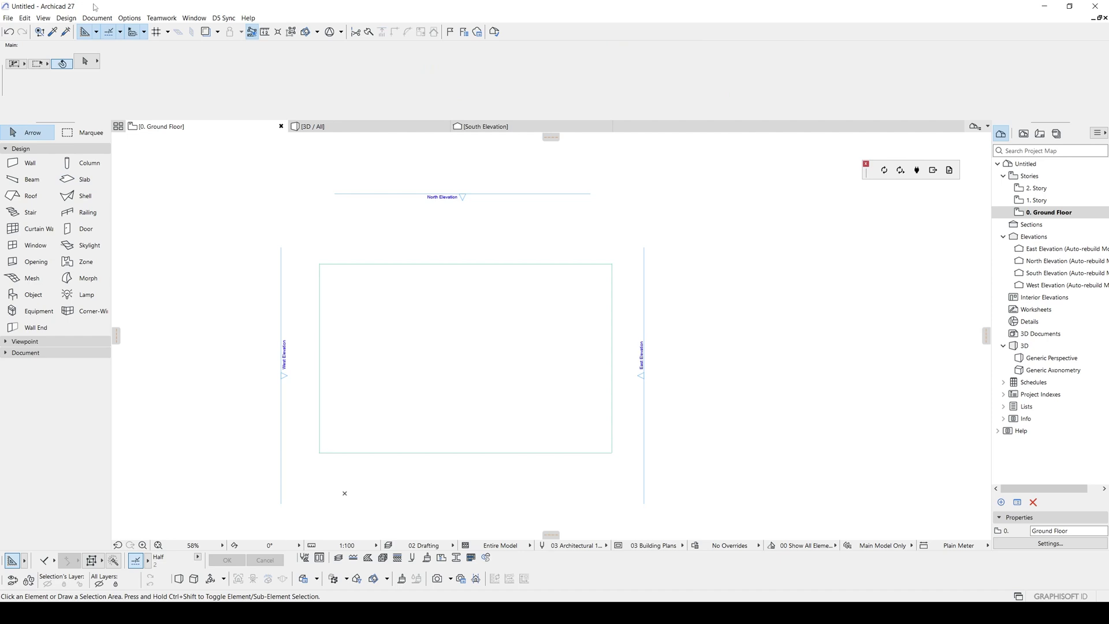
Change the project's working length unit to centimeter.
{"action": "left_click", "coordinate": [129, 18]}
{"action": "mouse_move", "coordinate": [196, 199]}
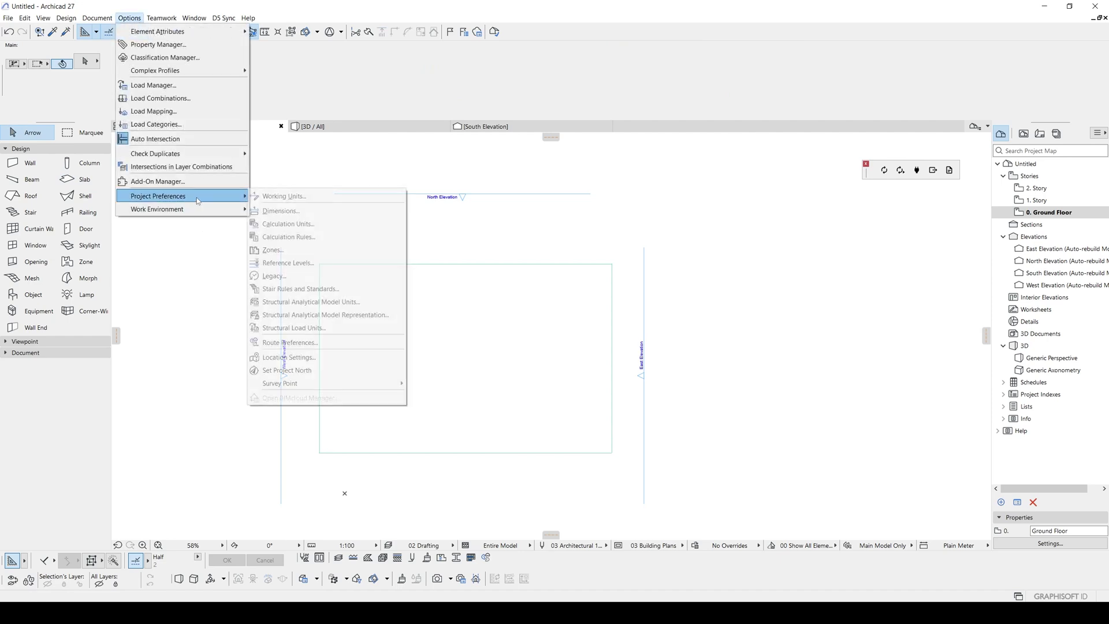
{"action": "left_click", "coordinate": [303, 201]}
{"action": "left_click", "coordinate": [661, 230]}
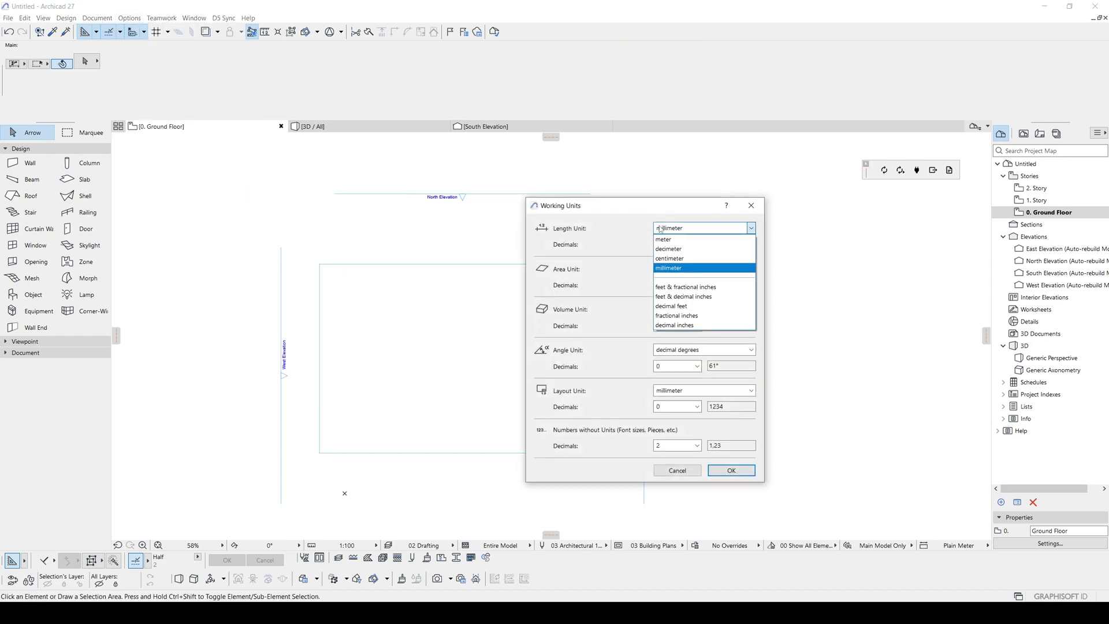
{"action": "left_click", "coordinate": [680, 261]}
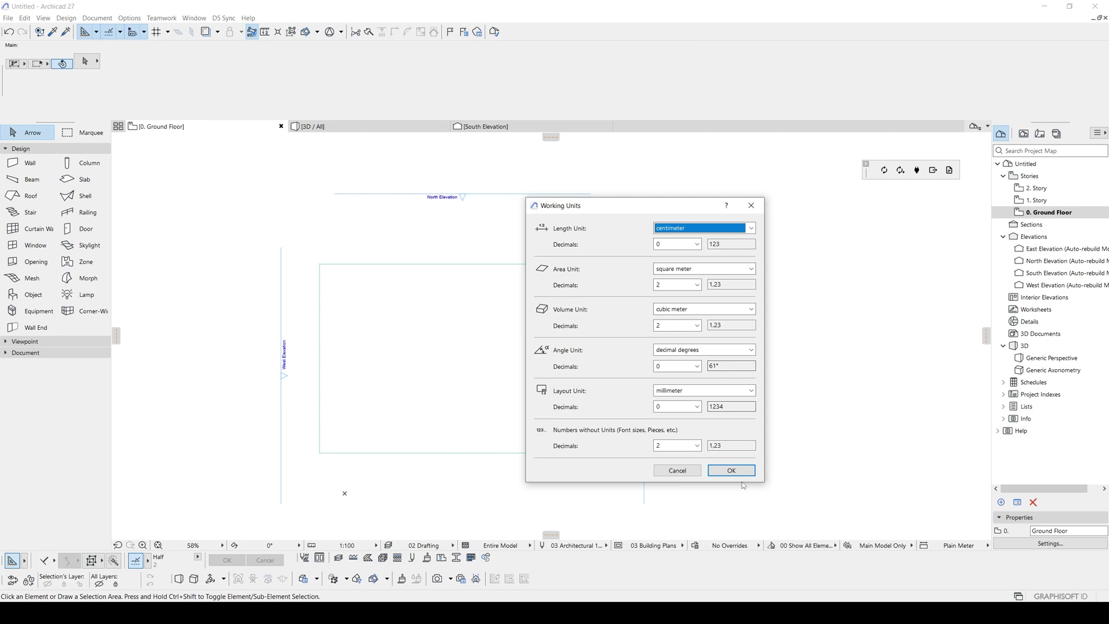
{"action": "left_click", "coordinate": [741, 472]}
Select the slab and check its thickness in the new length unit.
{"action": "middle_click_drag", "start_coordinate": [370, 319], "coordinate": [495, 328]}
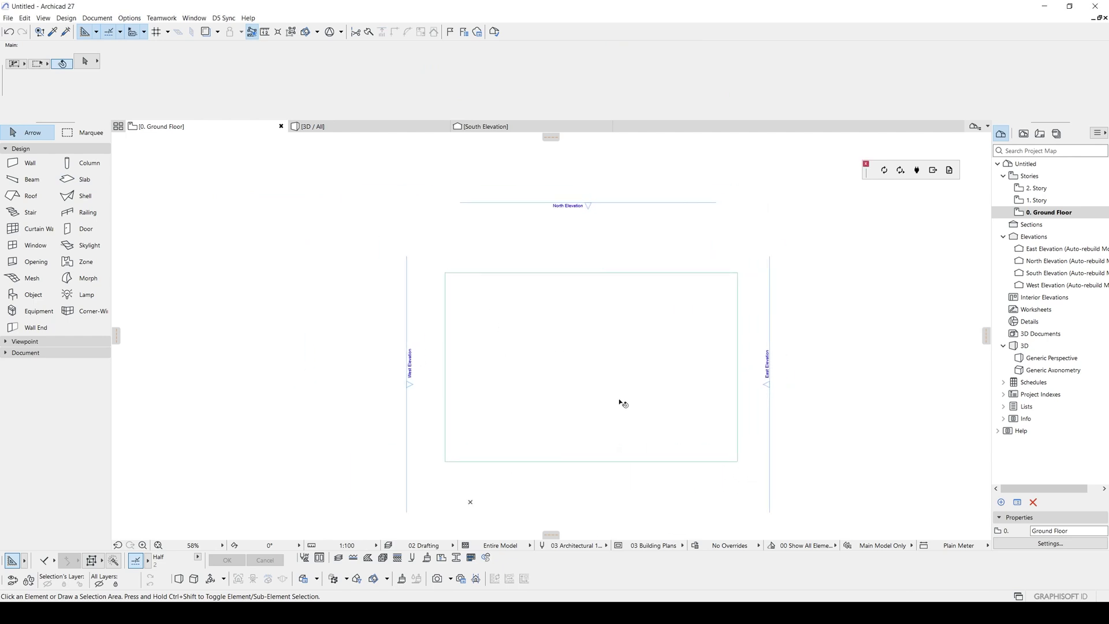
{"action": "left_click", "coordinate": [598, 346]}
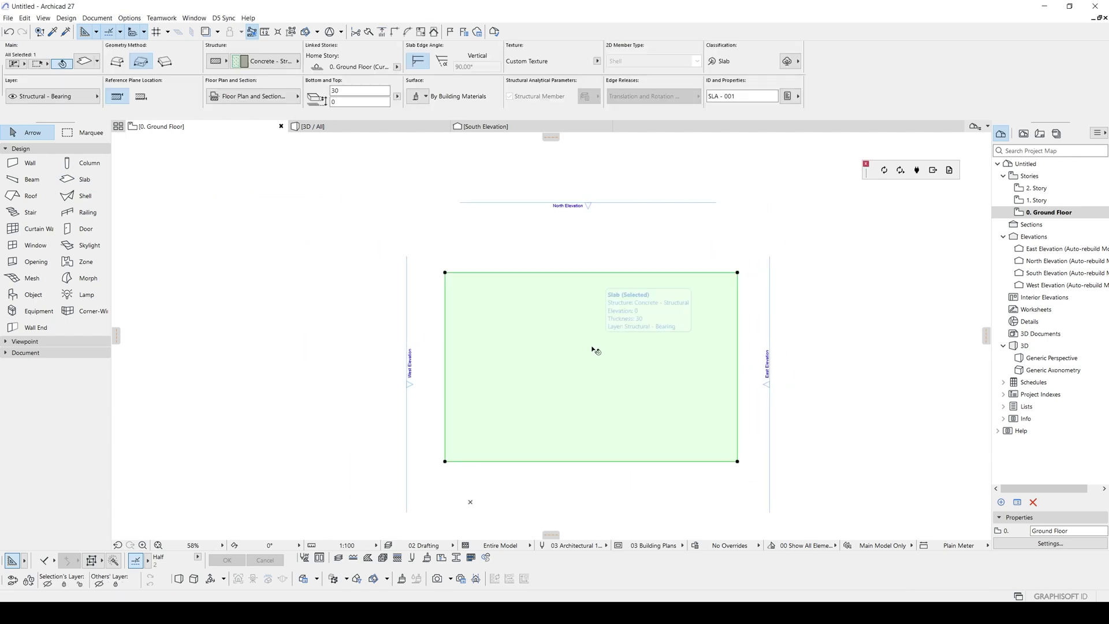
{"action": "middle_click_drag", "start_coordinate": [594, 349], "coordinate": [587, 324]}
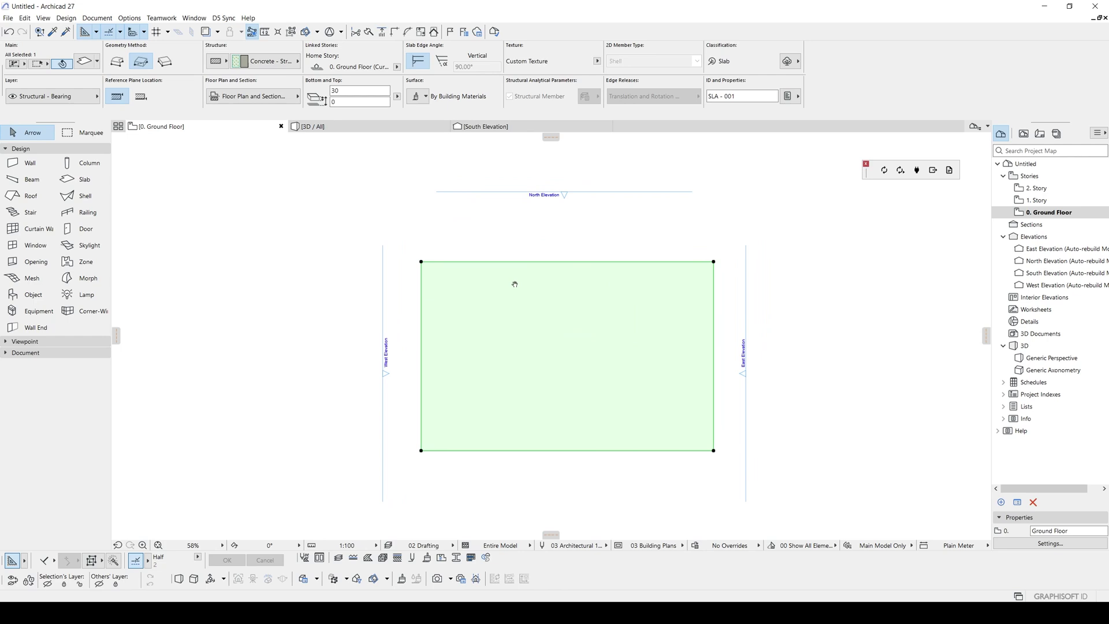
{"action": "middle_click_drag", "start_coordinate": [532, 267], "coordinate": [515, 283]}
{"action": "key", "text": "Escape"}
Start a polyline inside the slab with a horizontal segment near its upper edge and a sloping segment down to its west side.
{"action": "key", "text": "l"}
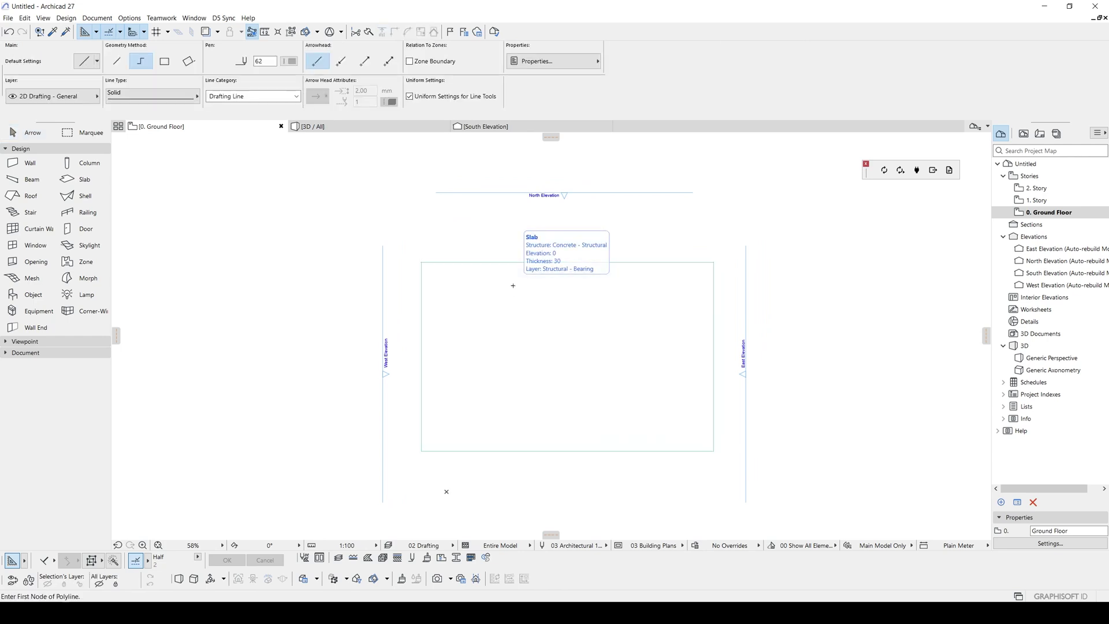
{"action": "scroll", "coordinate": [545, 292], "scroll_direction": "up", "scroll_amount": 1}
{"action": "middle_click_drag", "start_coordinate": [531, 303], "coordinate": [611, 290]}
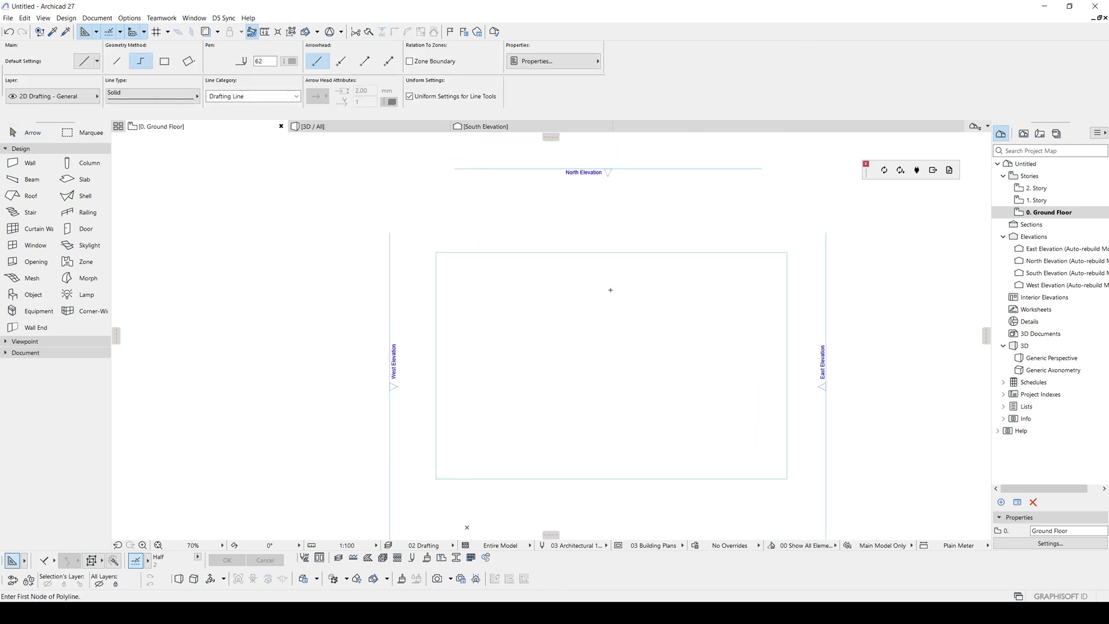
{"action": "left_click", "coordinate": [593, 293]}
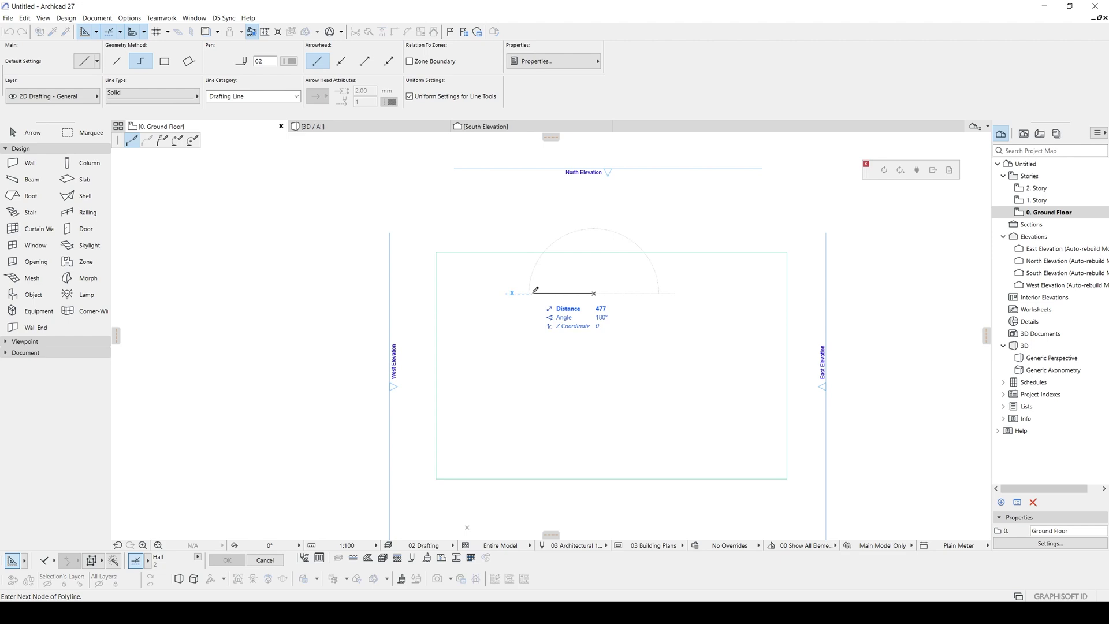
{"action": "scroll", "coordinate": [495, 289], "scroll_direction": "down", "scroll_amount": 1}
{"action": "middle_click_drag", "start_coordinate": [495, 288], "coordinate": [541, 275]}
{"action": "left_click", "coordinate": [541, 278]}
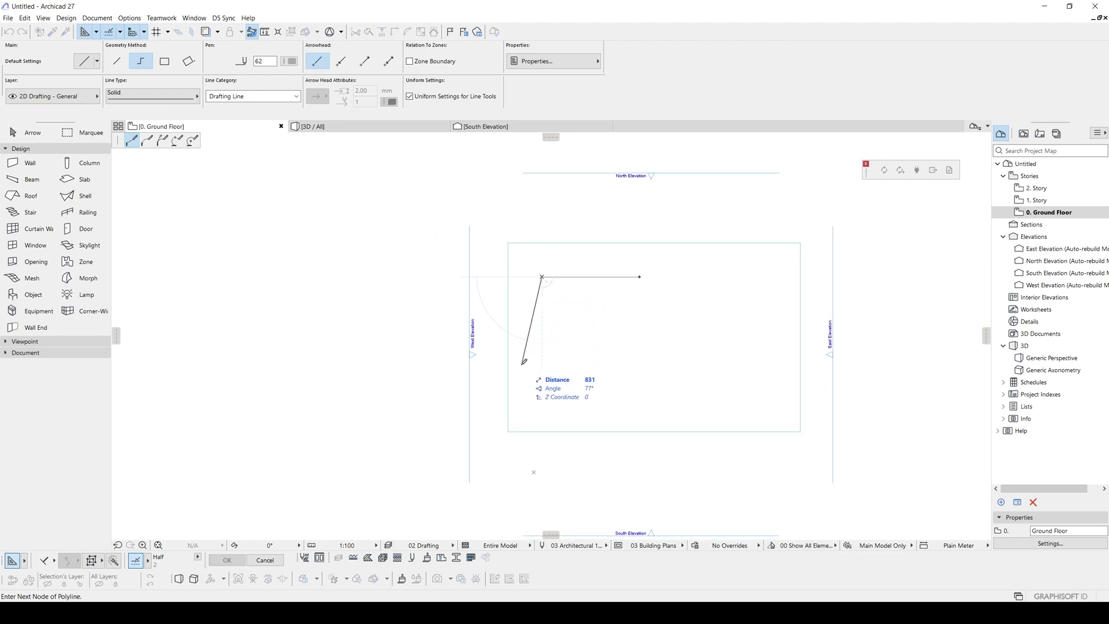
{"action": "left_click", "coordinate": [513, 374]}
Complete the polyline with a diagonal below the slab, a horizontal segment, a short 45° rise and a final short horizontal segment.
{"action": "middle_click_drag", "start_coordinate": [531, 376], "coordinate": [468, 391]}
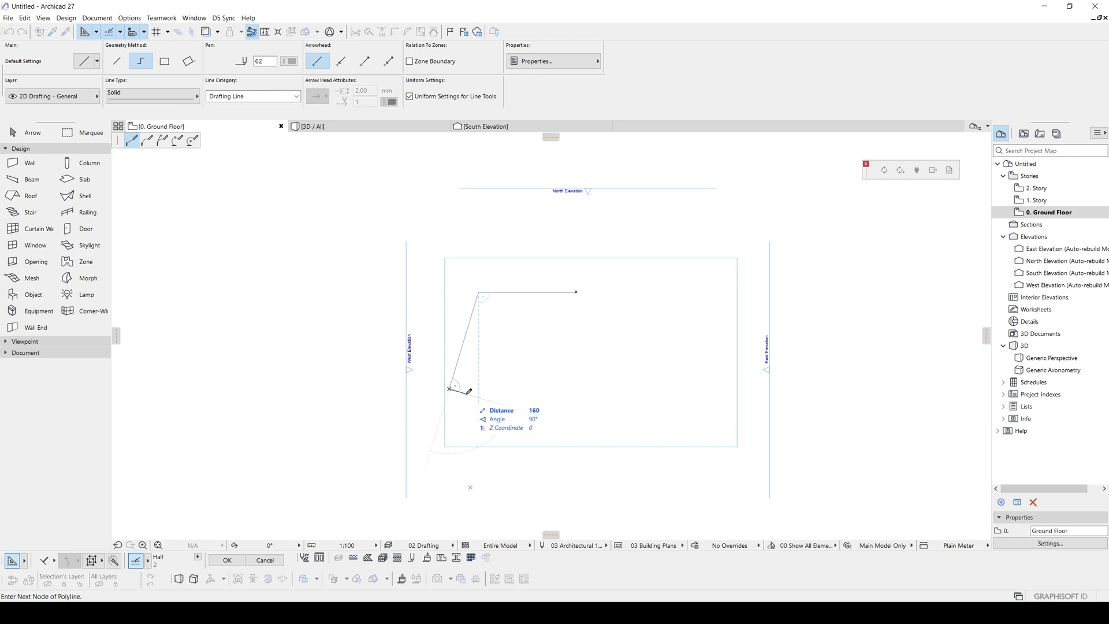
{"action": "middle_click_drag", "start_coordinate": [493, 461], "coordinate": [507, 420]}
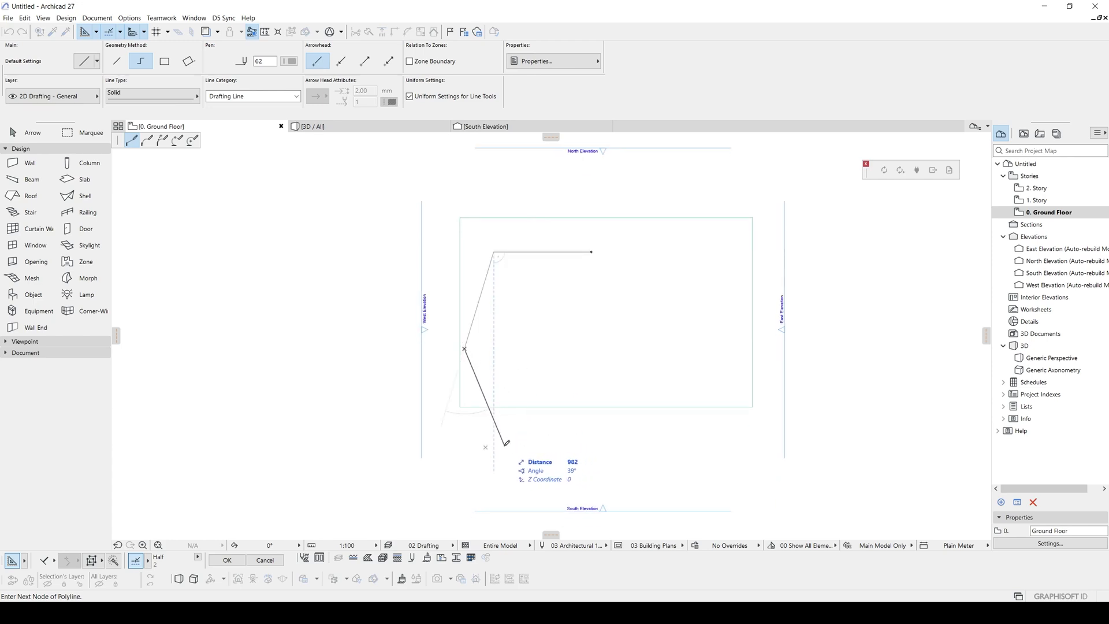
{"action": "left_click", "coordinate": [512, 445]}
{"action": "key", "text": "BackSpace"}
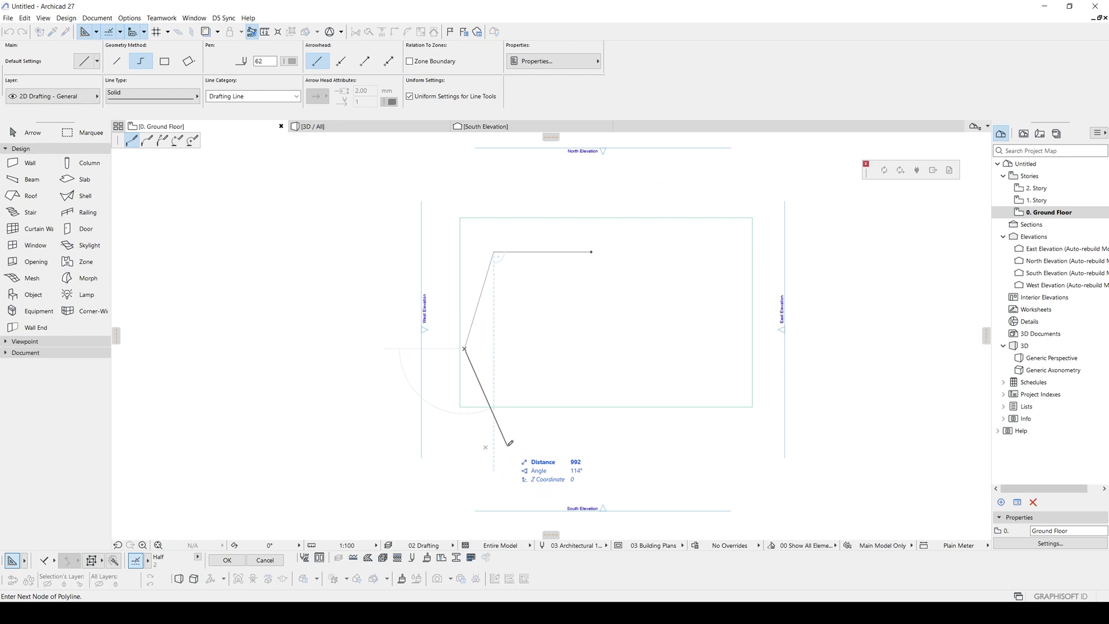
{"action": "left_click", "coordinate": [504, 446]}
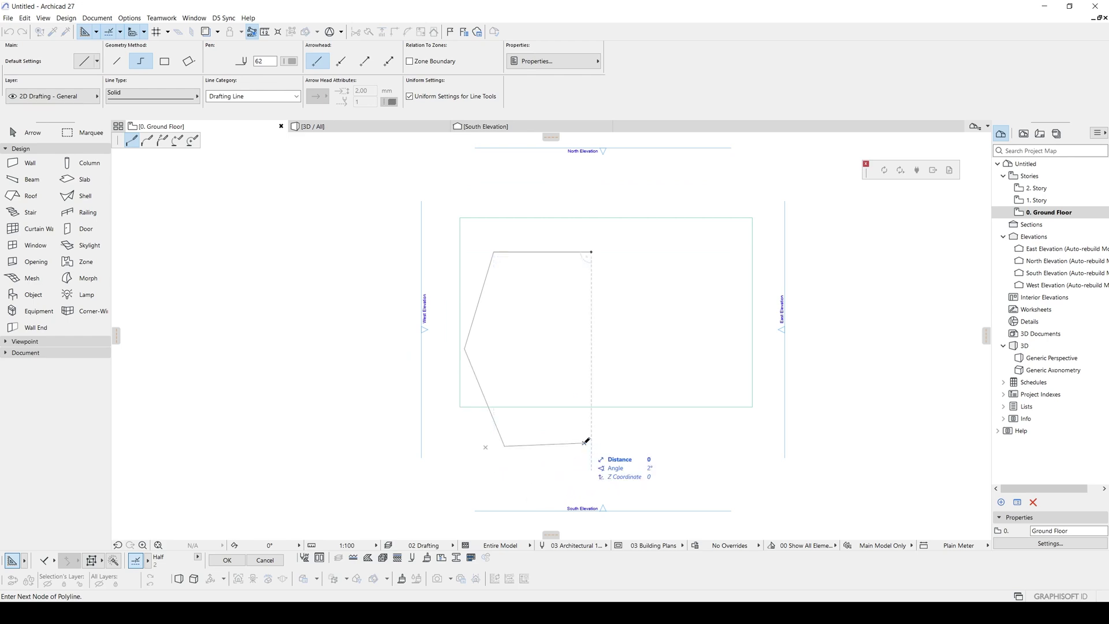
{"action": "key", "text": "BackSpace"}
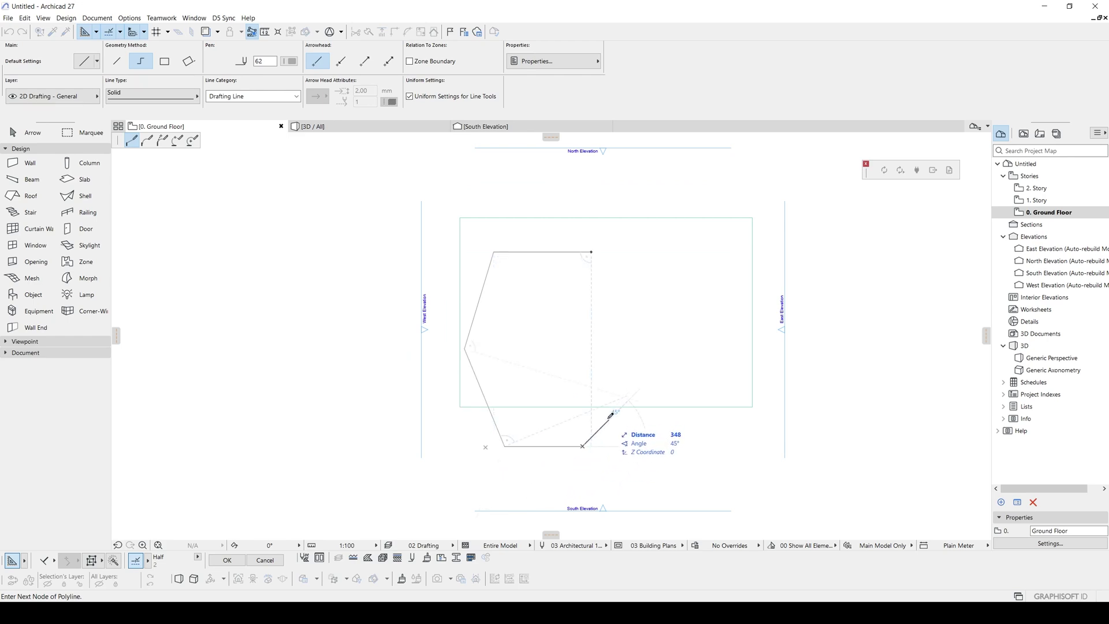
{"action": "left_click", "coordinate": [609, 420]}
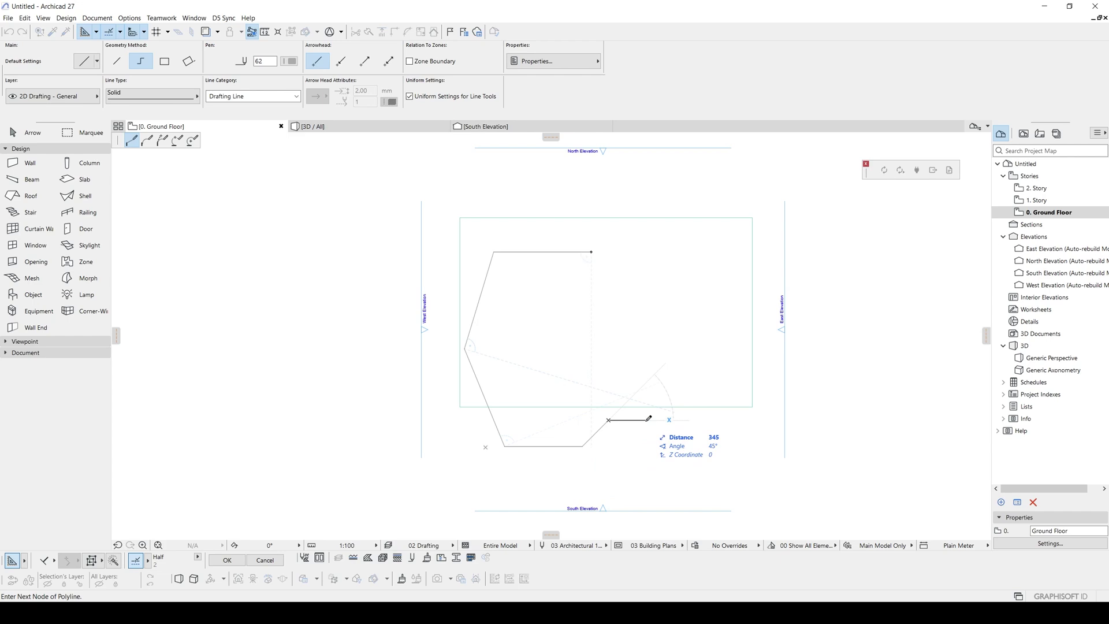
{"action": "double_click", "coordinate": [646, 420]}
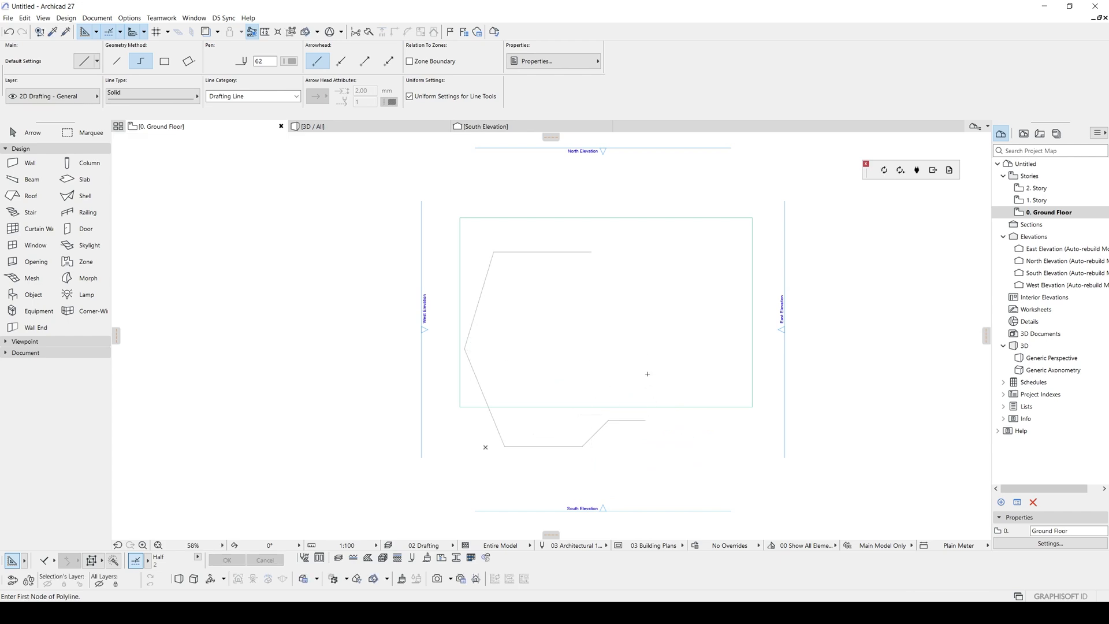
Suspend groups and delete the polyline's top horizontal segment and the sloping segment adjoining it.
{"action": "key", "text": "Escape"}
{"action": "left_click", "coordinate": [487, 275]}
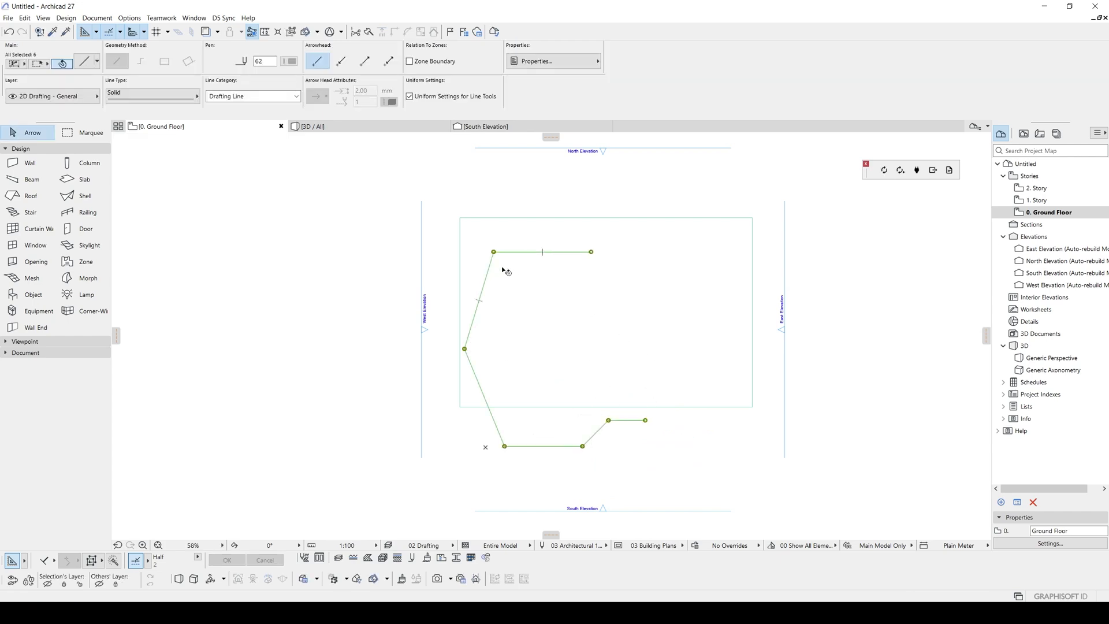
{"action": "key", "text": "Escape"}
{"action": "key", "text": "alt+g"}
{"action": "left_click", "coordinate": [515, 252]}
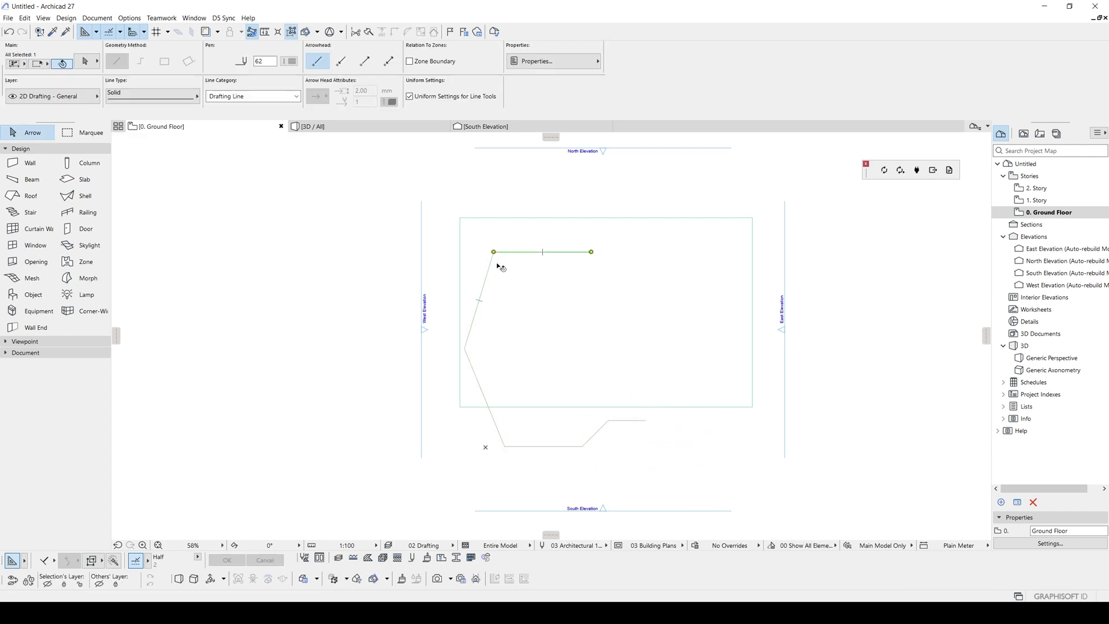
Stretch the upper end of the remaining long diagonal segment outward, past the West Elevation line.
{"action": "left_click", "coordinate": [469, 356]}
{"action": "left_click_drag", "start_coordinate": [464, 349], "coordinate": [453, 307]}
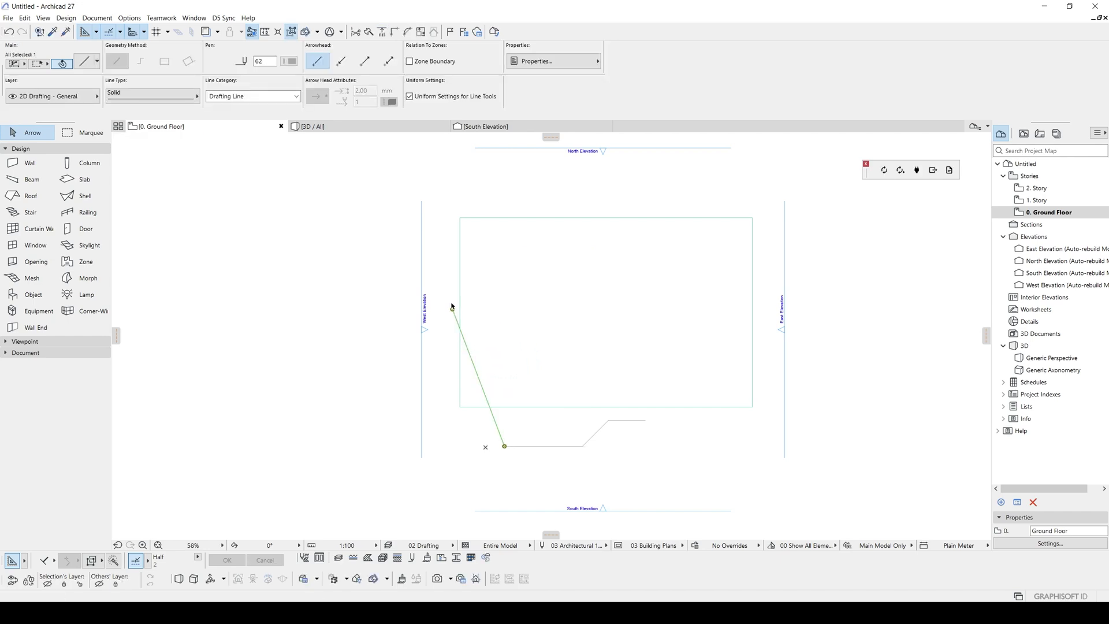
{"action": "left_click", "coordinate": [453, 310]}
{"action": "left_click", "coordinate": [400, 335]}
{"action": "left_click", "coordinate": [400, 335]}
{"action": "left_click", "coordinate": [405, 331]}
Draw a short vertical polyline segment upward from the diagonal's upper end, outside the West Elevation line.
{"action": "key", "text": "Escape"}
{"action": "key", "text": "w"}
{"action": "left_click", "coordinate": [404, 330]}
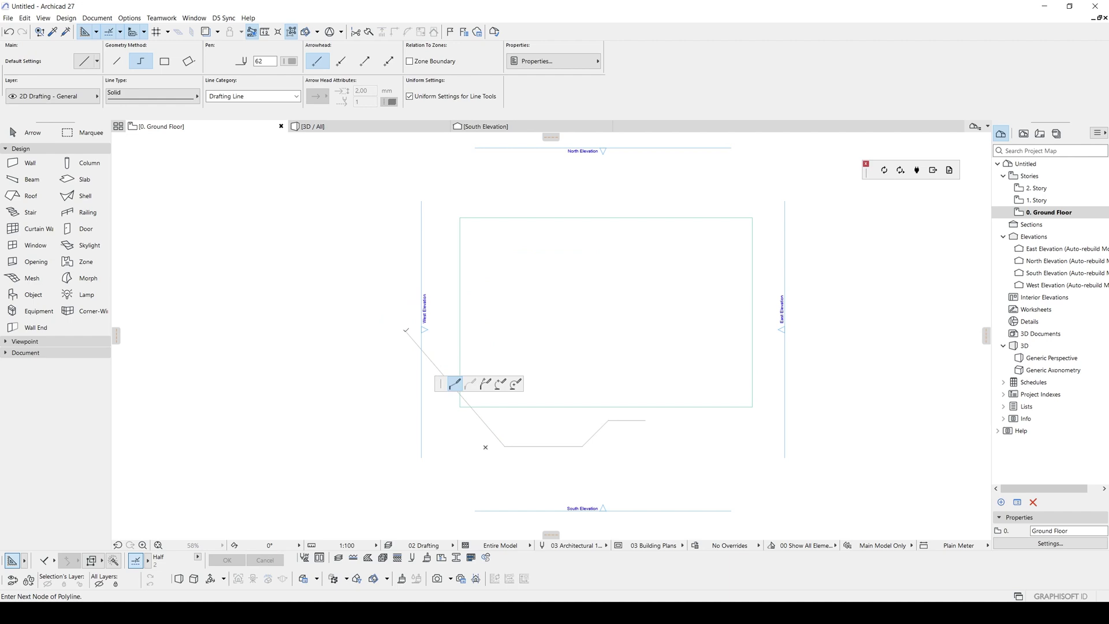
{"action": "double_click", "coordinate": [405, 288]}
{"action": "key", "text": "w"}
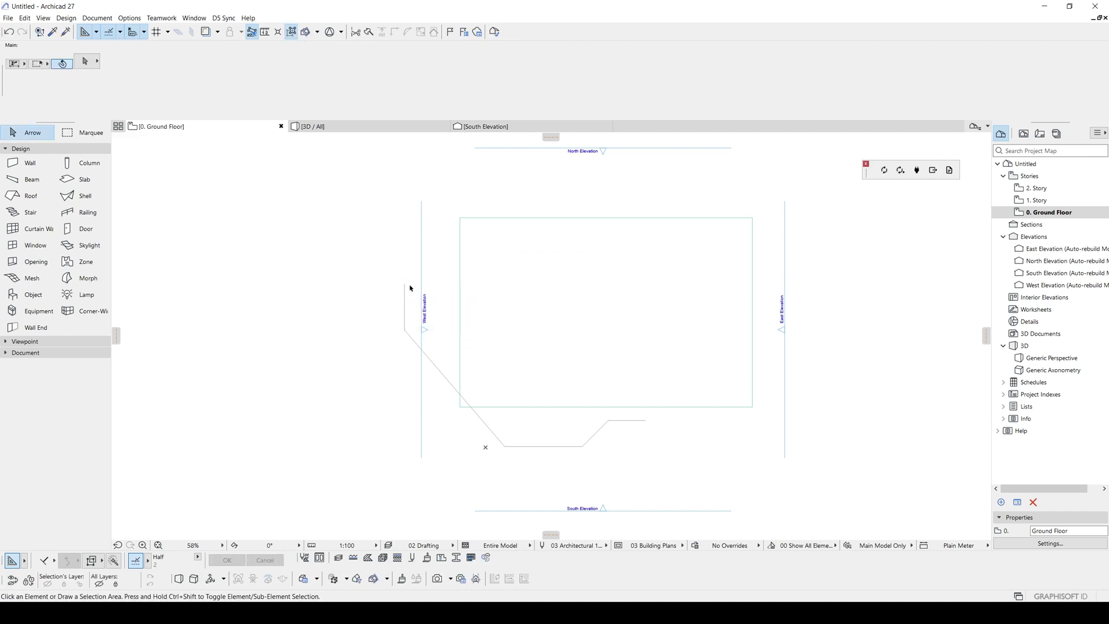
Mirror a copy of all the polyline segments about a horizontal axis through the vertical segment's upper end.
{"action": "left_click_drag", "start_coordinate": [381, 269], "coordinate": [638, 428]}
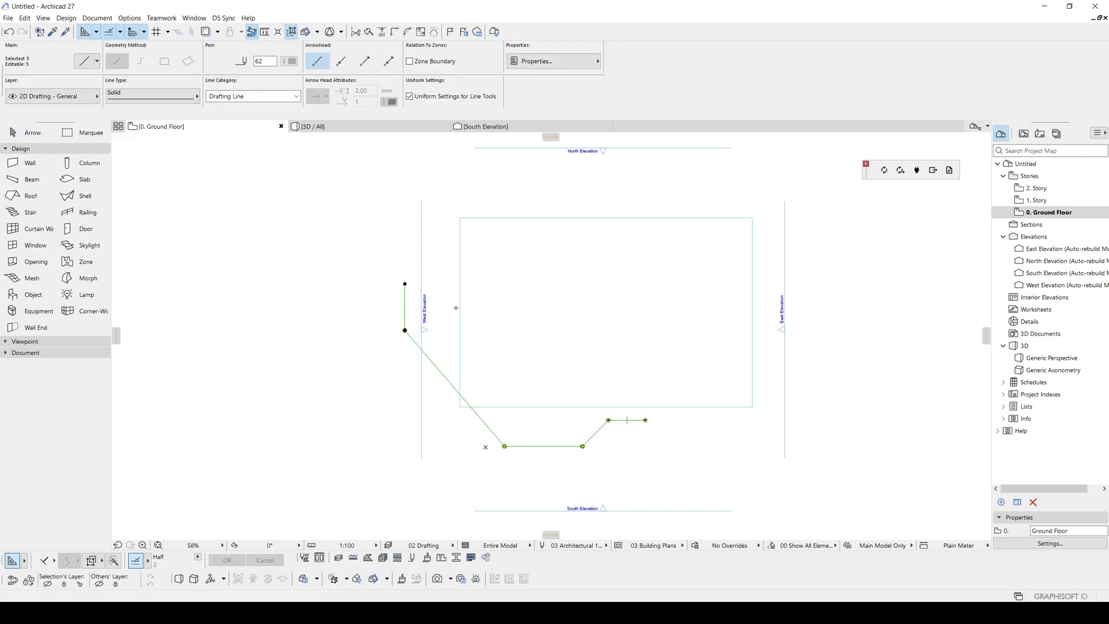
{"action": "key", "text": "ctrl+m"}
{"action": "left_click", "coordinate": [405, 284]}
{"action": "left_click", "coordinate": [588, 276]}
{"action": "scroll", "coordinate": [583, 297], "scroll_direction": "down", "scroll_amount": 1}
{"action": "middle_click_drag", "start_coordinate": [581, 299], "coordinate": [576, 382]}
{"action": "middle_click_drag", "start_coordinate": [535, 350], "coordinate": [559, 322]}
{"action": "key", "text": "Escape"}
{"action": "key", "text": "Escape"}
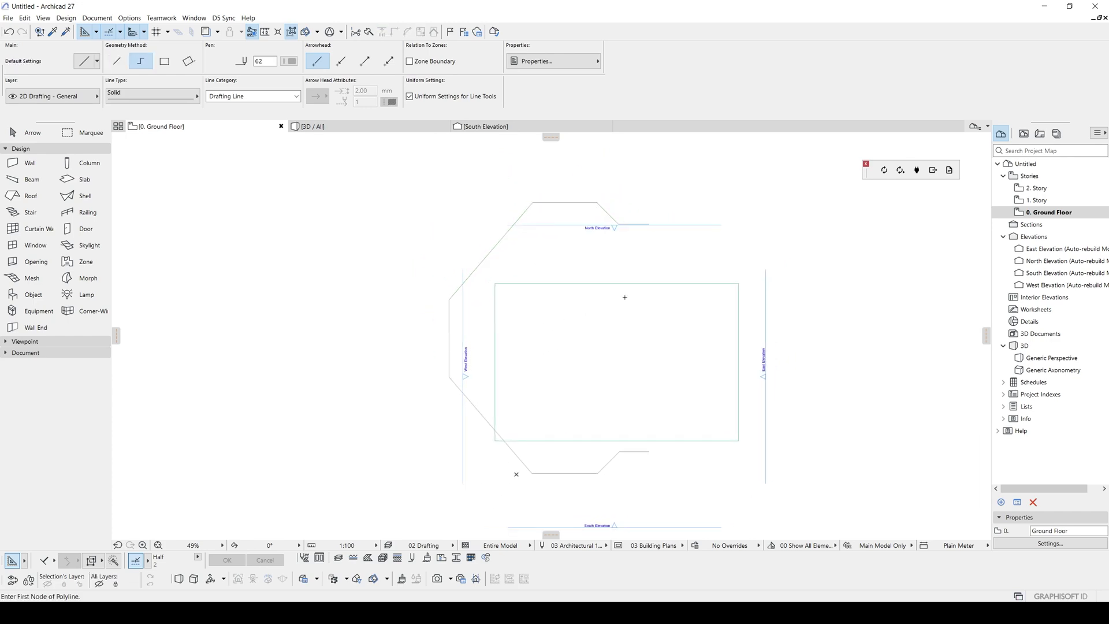
Select all four elevation markers and delete them together with their viewpoints.
{"action": "left_click", "coordinate": [766, 297], "text": "alt"}
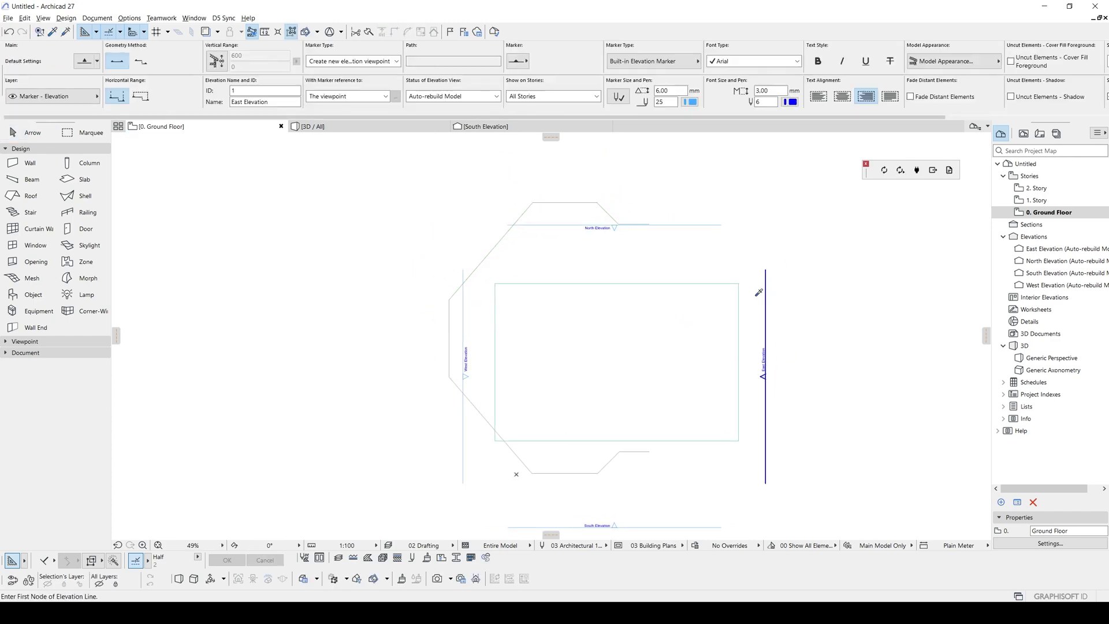
{"action": "key", "text": "ctrl+a"}
{"action": "key", "text": "Delete"}
{"action": "left_click", "coordinate": [553, 216]}
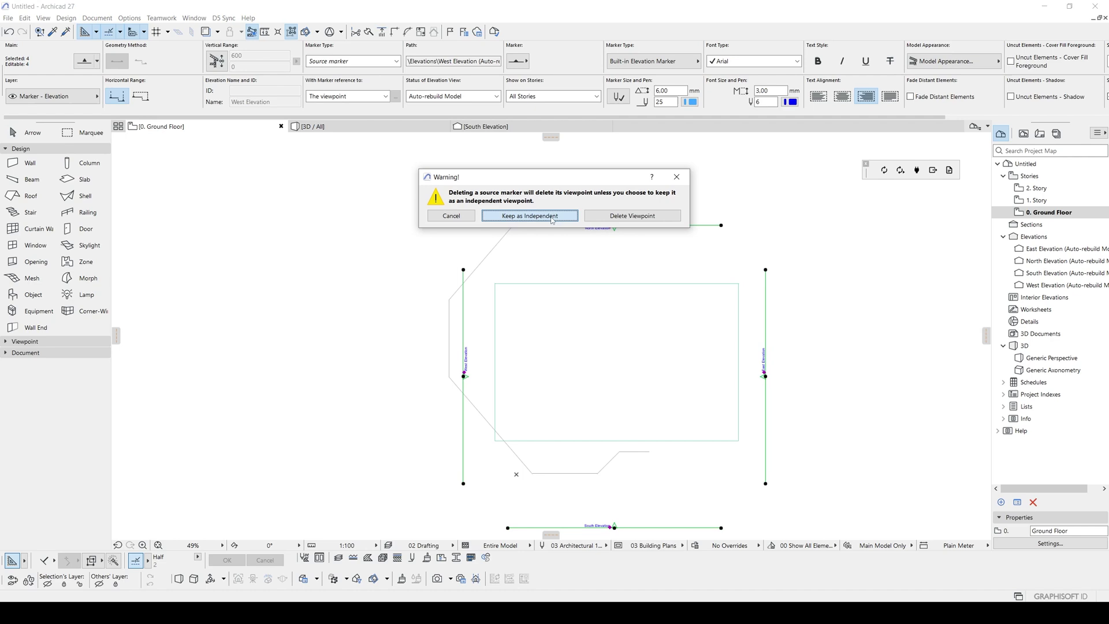
{"action": "left_click", "coordinate": [624, 214]}
{"action": "left_click", "coordinate": [620, 248]}
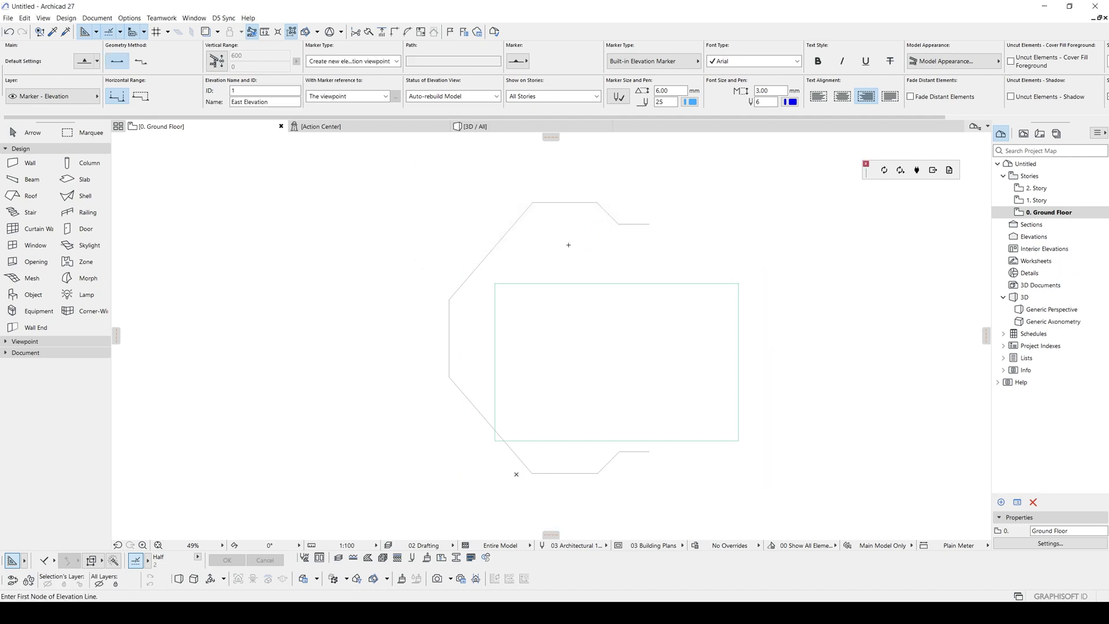
Move the original and mirrored polylines together clear of the slab, to its lower-left side.
{"action": "left_click", "coordinate": [623, 292]}
{"action": "scroll", "coordinate": [485, 391], "scroll_direction": "down", "scroll_amount": 2}
{"action": "left_click_drag", "start_coordinate": [487, 415], "coordinate": [650, 213]}
{"action": "left_click", "coordinate": [636, 347]}
{"action": "middle_click_drag", "start_coordinate": [488, 407], "coordinate": [595, 356]}
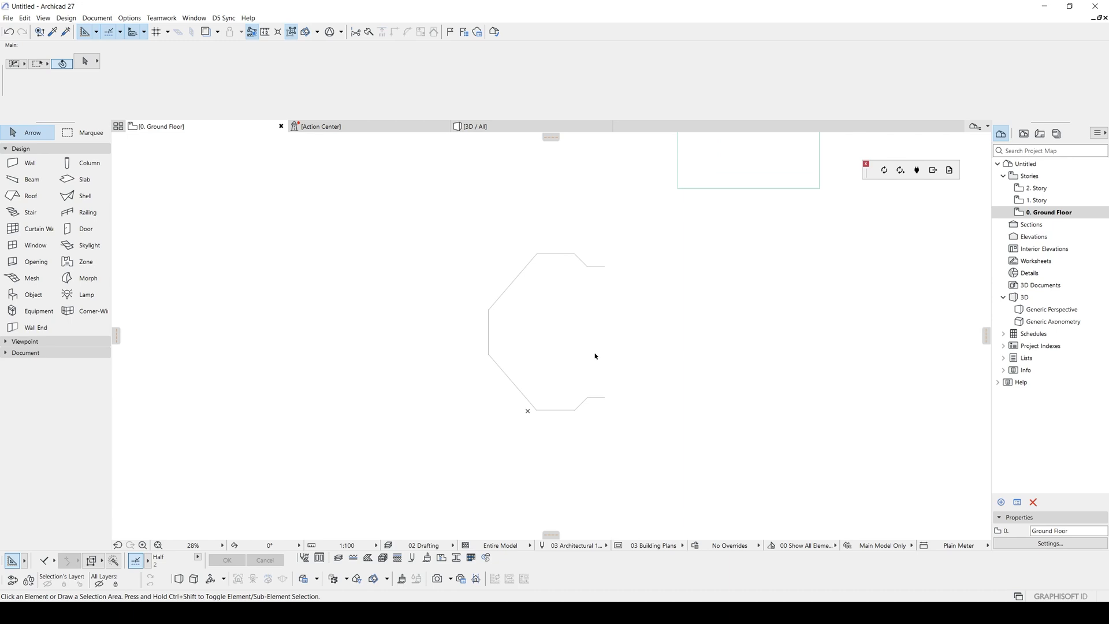
Delete the upper slope and short end segment, and stretch the top horizontal segment level with the lower end segment's endpoint.
{"action": "scroll", "coordinate": [596, 355], "scroll_direction": "up", "scroll_amount": 1}
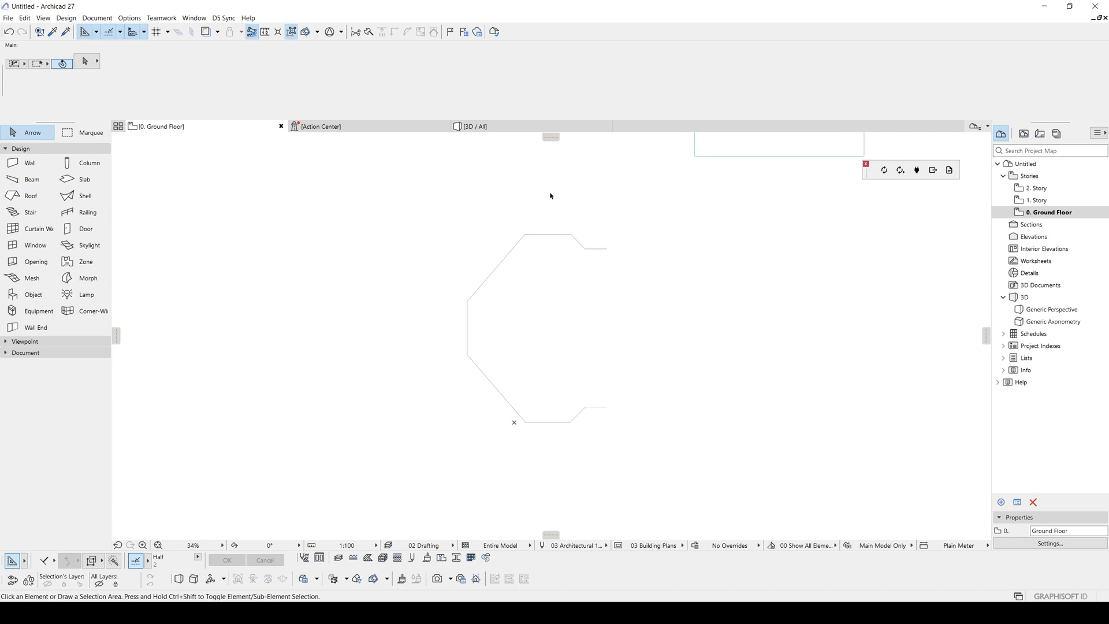
{"action": "left_click_drag", "start_coordinate": [551, 196], "coordinate": [656, 300]}
{"action": "key", "text": "Delete"}
{"action": "left_click", "coordinate": [571, 234]}
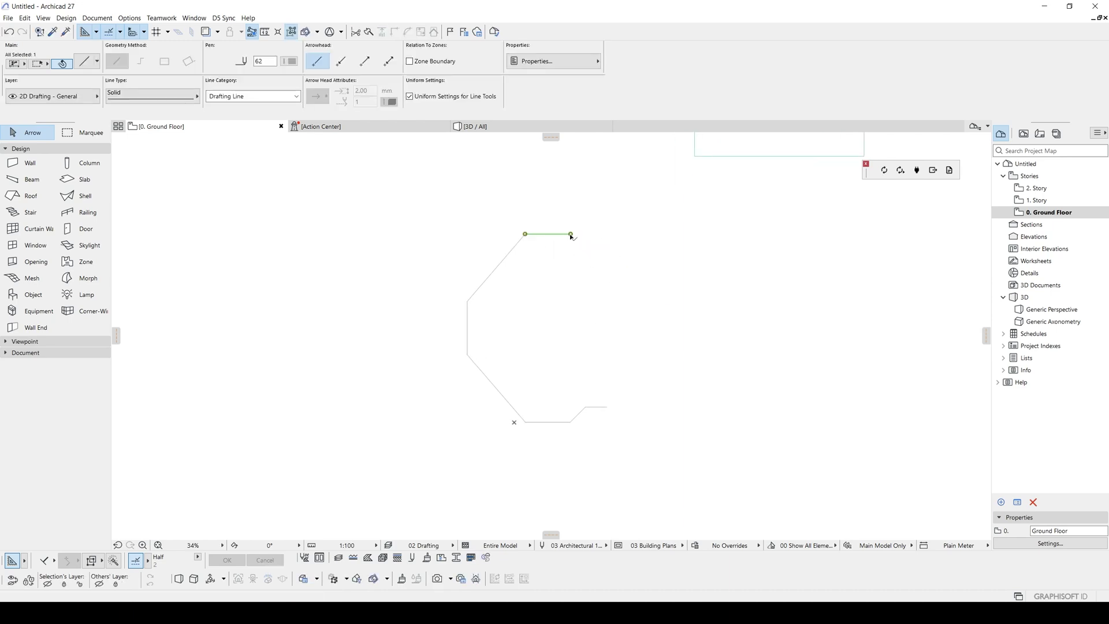
{"action": "left_click", "coordinate": [571, 234]}
{"action": "left_click", "coordinate": [607, 399]}
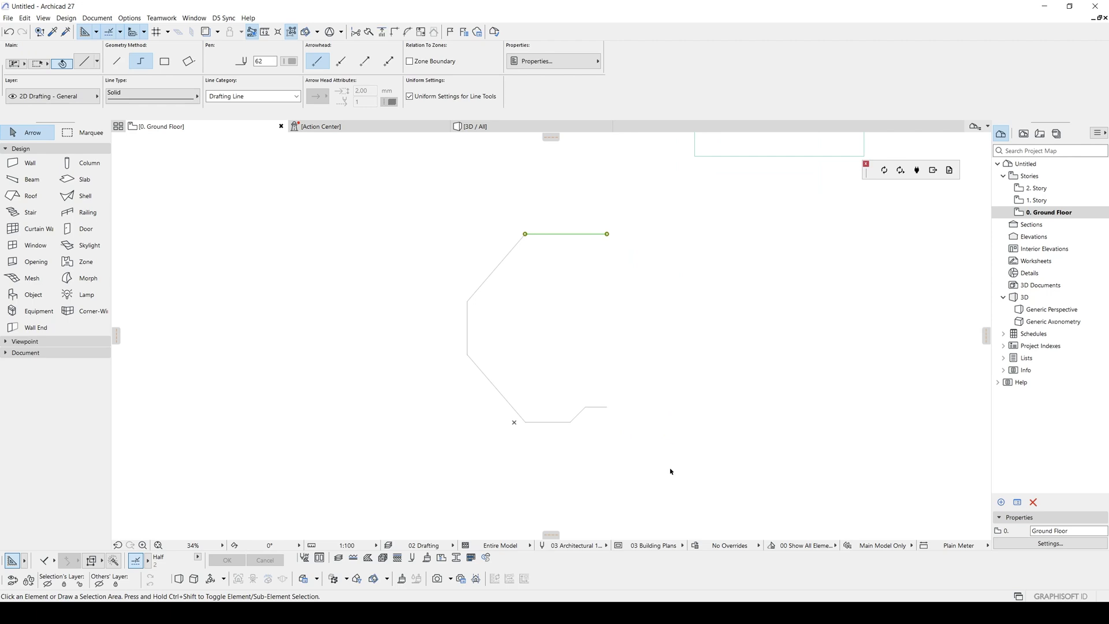
Mirror a copy of the half outline about a vertical axis through the top segment's free end to close the shape.
{"action": "left_click_drag", "start_coordinate": [682, 473], "coordinate": [428, 196]}
{"action": "key", "text": "ctrl+alt+m"}
{"action": "left_click", "coordinate": [606, 234]}
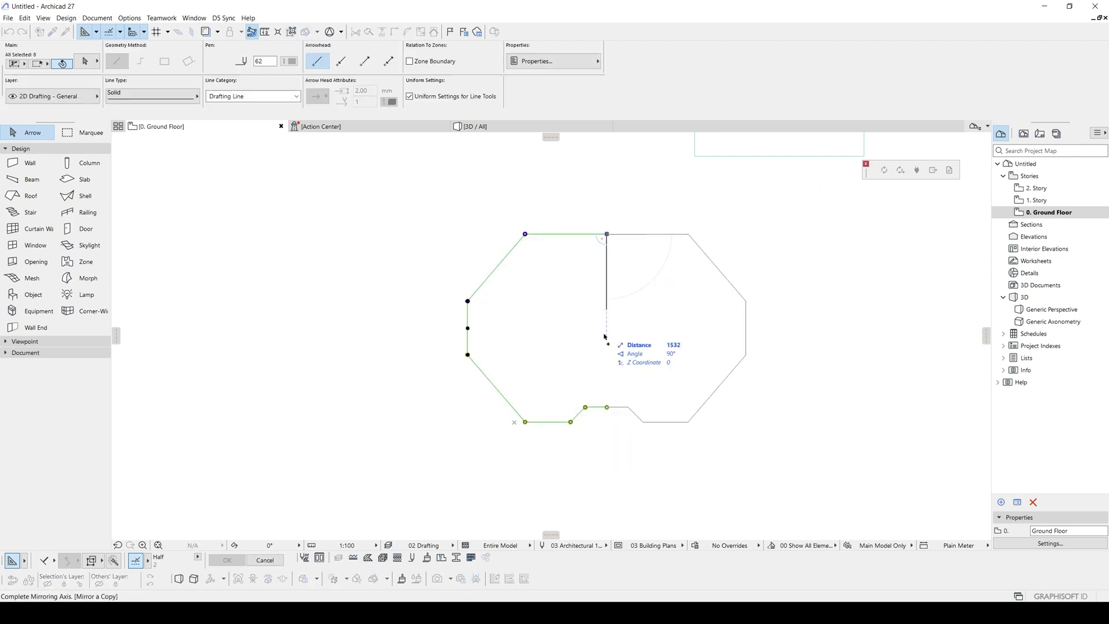
{"action": "left_click", "coordinate": [605, 340]}
{"action": "key", "text": "Escape"}
Move the whole closed outline by its notch's midpoint onto the project origin.
{"action": "scroll", "coordinate": [549, 297], "scroll_direction": "down", "scroll_amount": 1}
{"action": "middle_click_drag", "start_coordinate": [537, 287], "coordinate": [631, 317]}
{"action": "scroll", "coordinate": [475, 338], "scroll_direction": "down", "scroll_amount": 2}
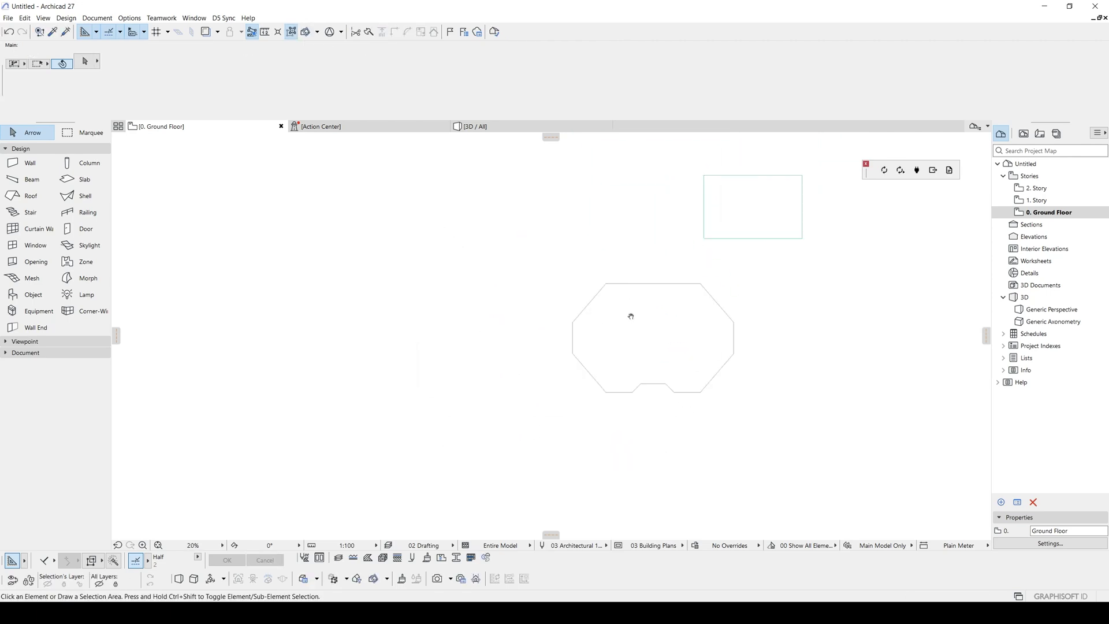
{"action": "left_click_drag", "start_coordinate": [530, 274], "coordinate": [744, 414]}
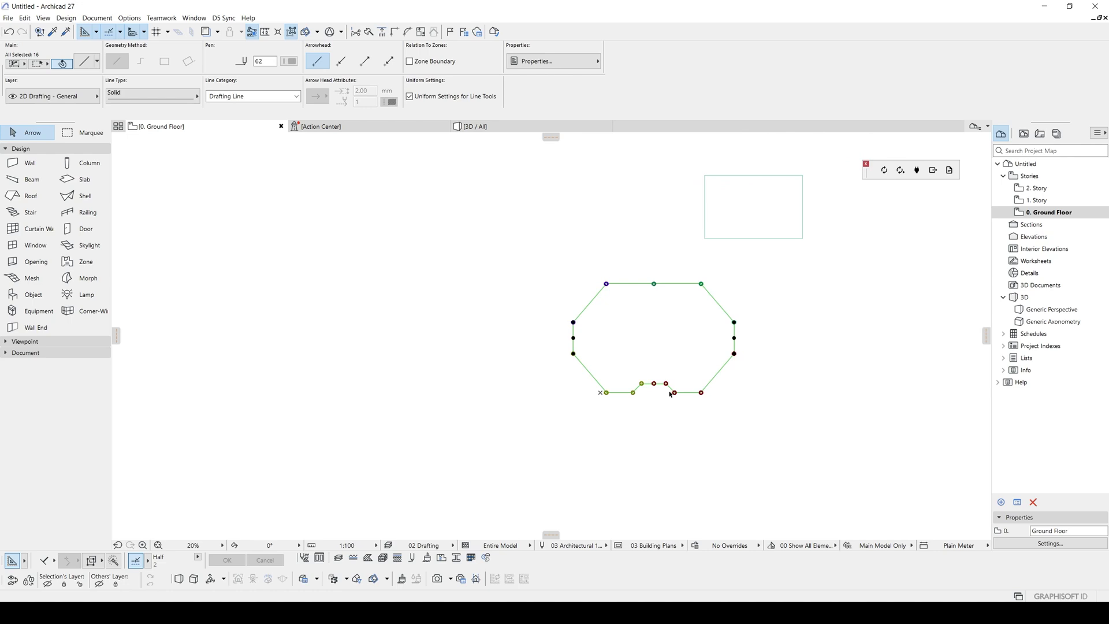
{"action": "key", "text": "ctrl+d"}
{"action": "left_click", "coordinate": [653, 383]}
{"action": "left_click", "coordinate": [601, 394]}
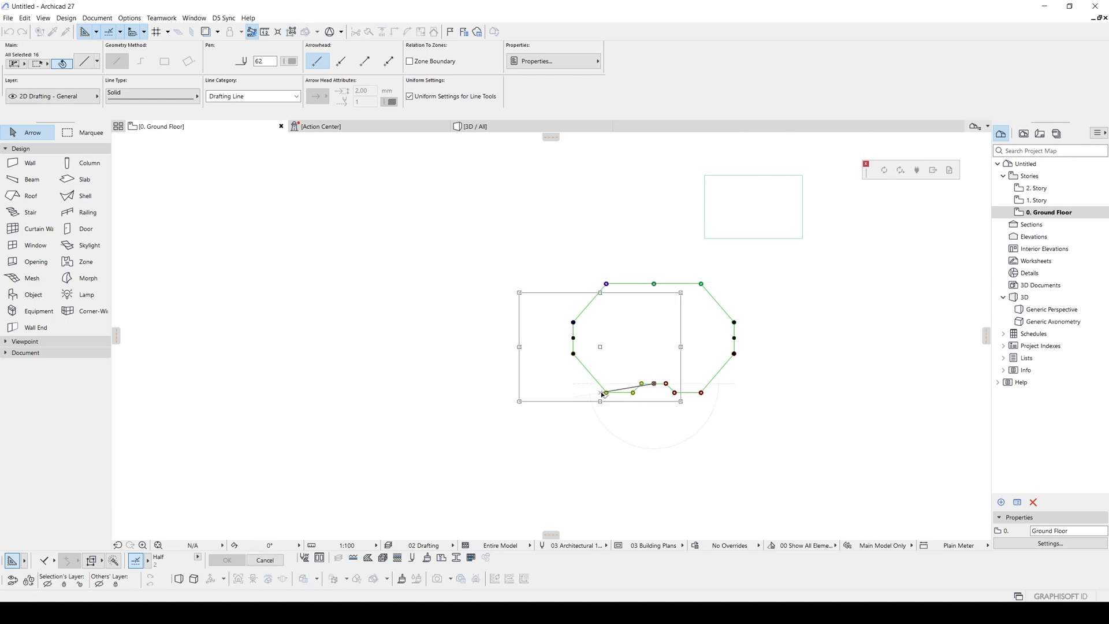
{"action": "key", "text": "Escape"}
{"action": "middle_click_drag", "start_coordinate": [574, 313], "coordinate": [496, 341]}
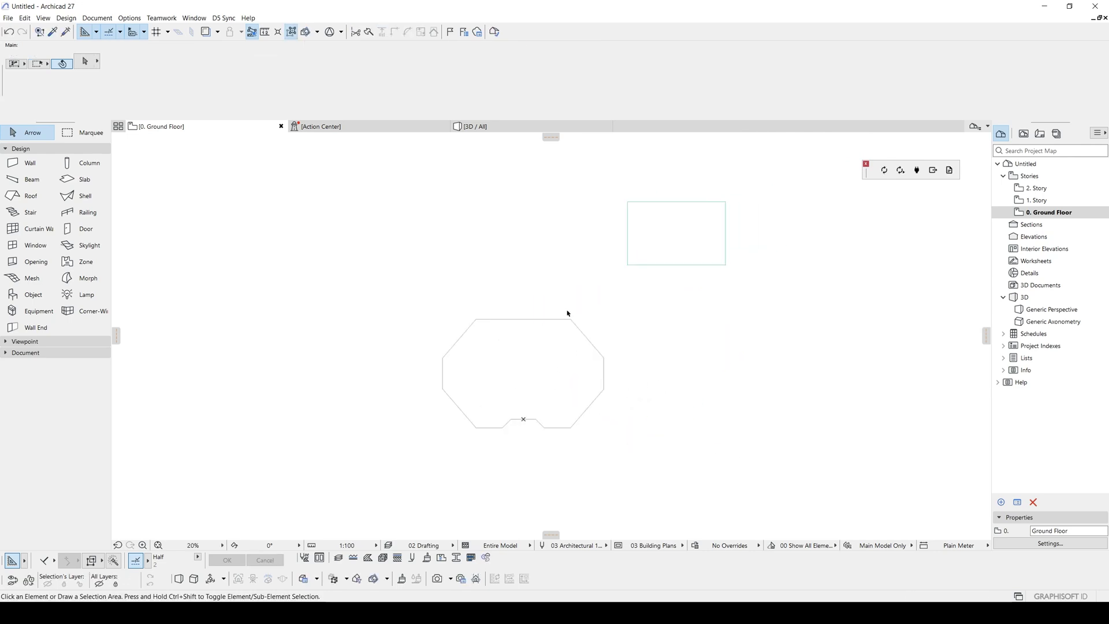
Pick up the rectangular slab's settings and create a slab from the closed outline with the Magic Wand.
{"action": "left_click", "coordinate": [656, 227], "text": "alt"}
{"action": "middle_click_drag", "start_coordinate": [452, 317], "coordinate": [488, 275]}
{"action": "scroll", "coordinate": [487, 276], "scroll_direction": "up", "scroll_amount": 3}
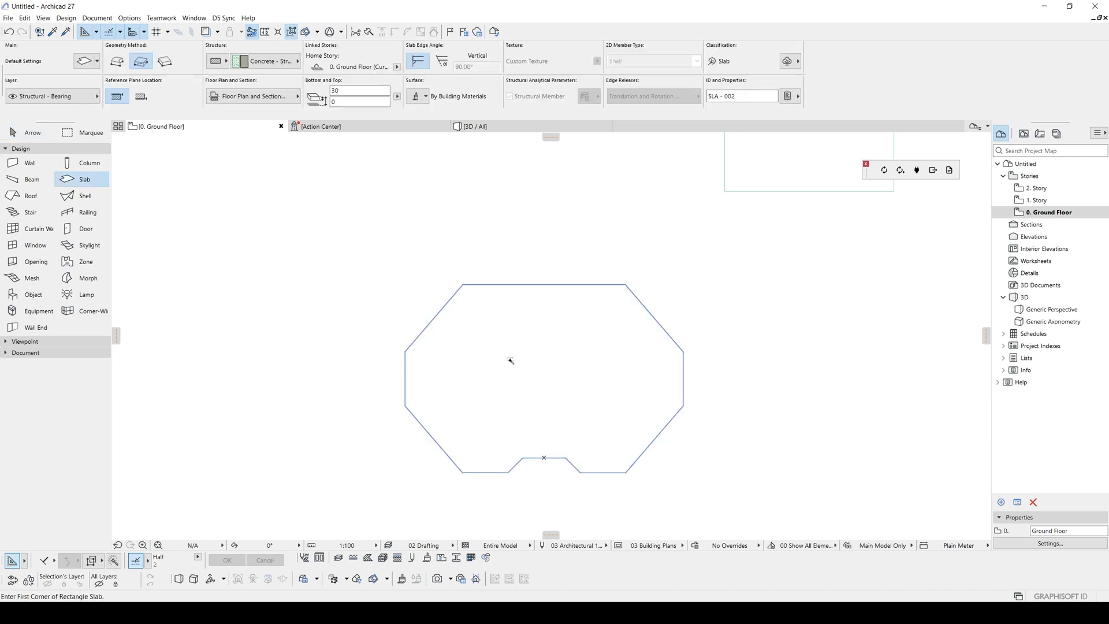
Delete the original rectangular slab.
{"action": "scroll", "coordinate": [531, 319], "scroll_direction": "down", "scroll_amount": 3}
{"action": "key", "text": "Escape"}
{"action": "left_click", "coordinate": [701, 215]}
{"action": "key", "text": "Delete"}
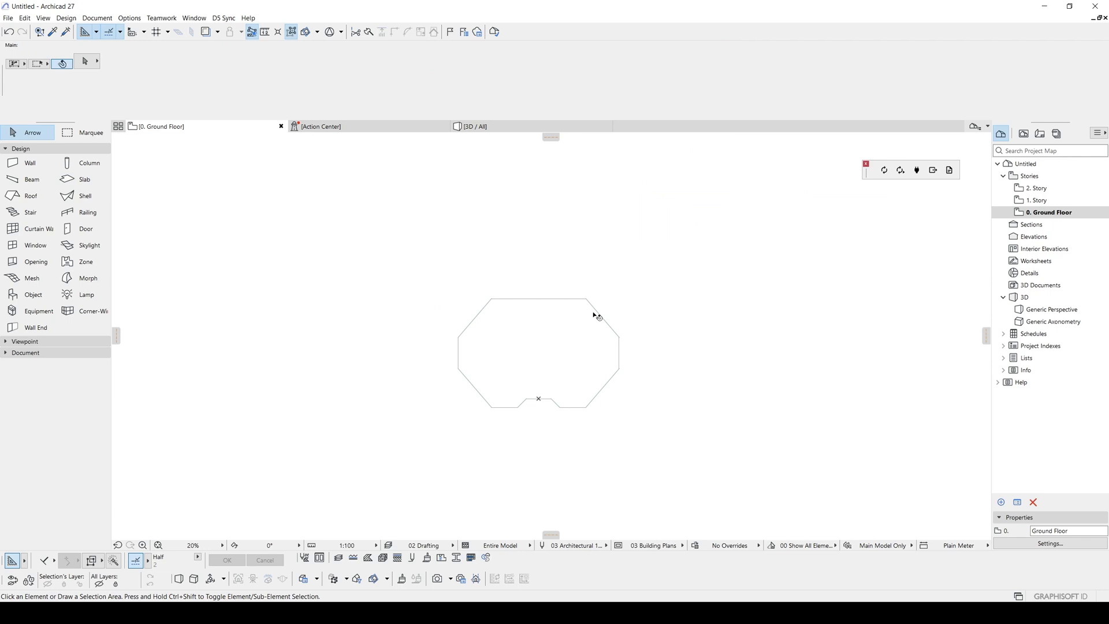
Pick up the line settings and delete all outline segments around the new slab, keeping the slab.
{"action": "left_click", "coordinate": [596, 310], "text": "alt"}
{"action": "key", "text": "Escape"}
{"action": "middle_click_drag", "start_coordinate": [443, 313], "coordinate": [513, 310]}
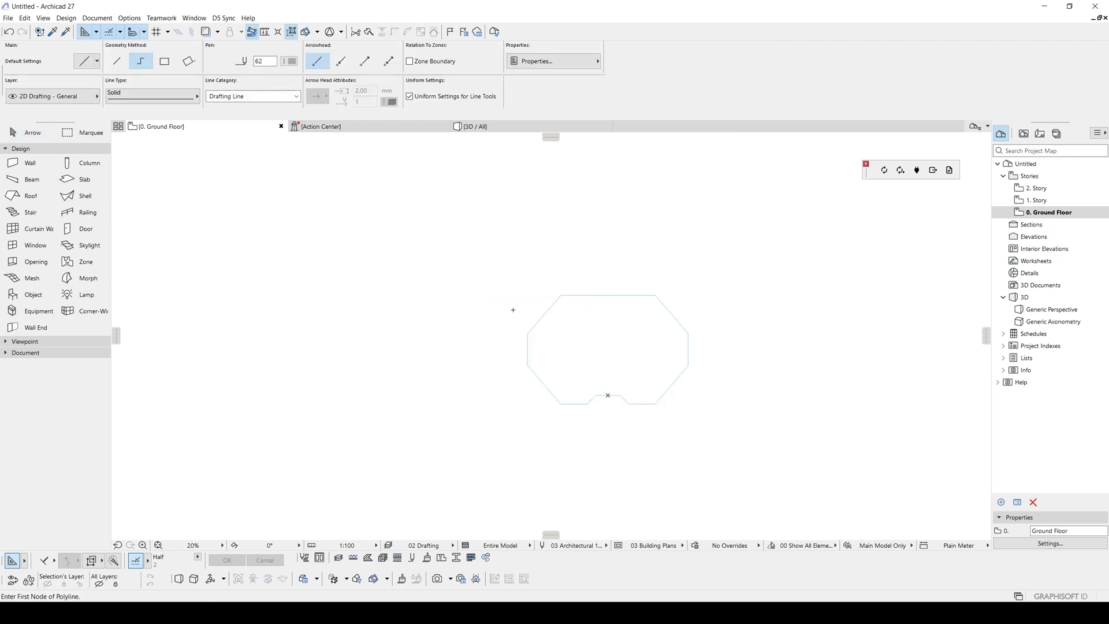
{"action": "key", "text": "Escape"}
{"action": "middle_click_drag", "start_coordinate": [581, 328], "coordinate": [564, 321]}
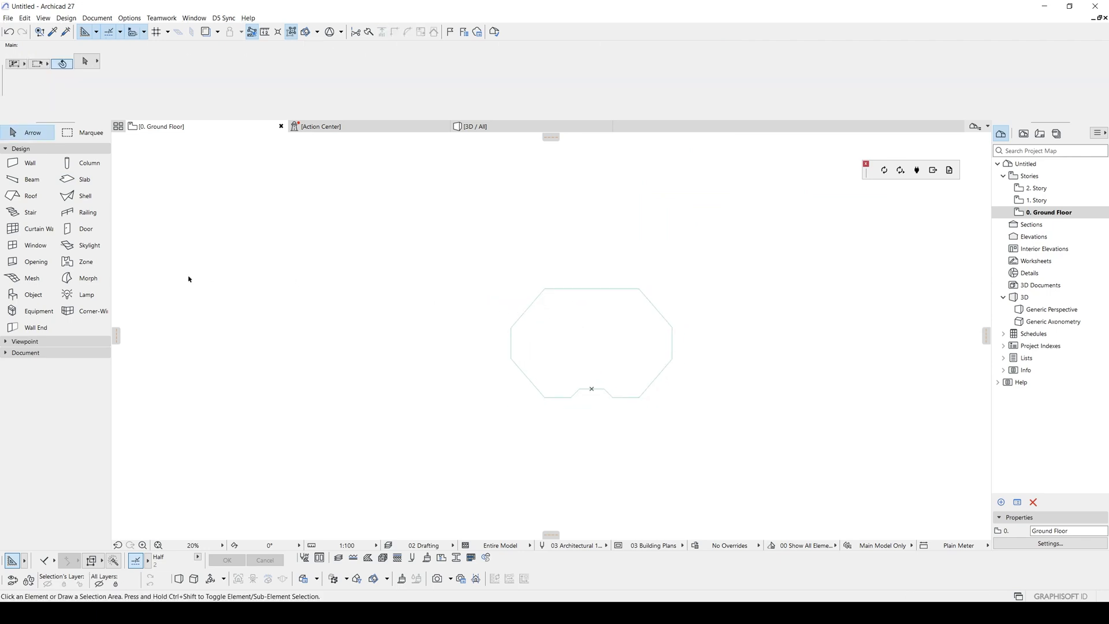
Open the Curtain Wall default settings and enlarge the grid pattern preview of the scheme.
{"action": "left_click", "coordinate": [38, 230]}
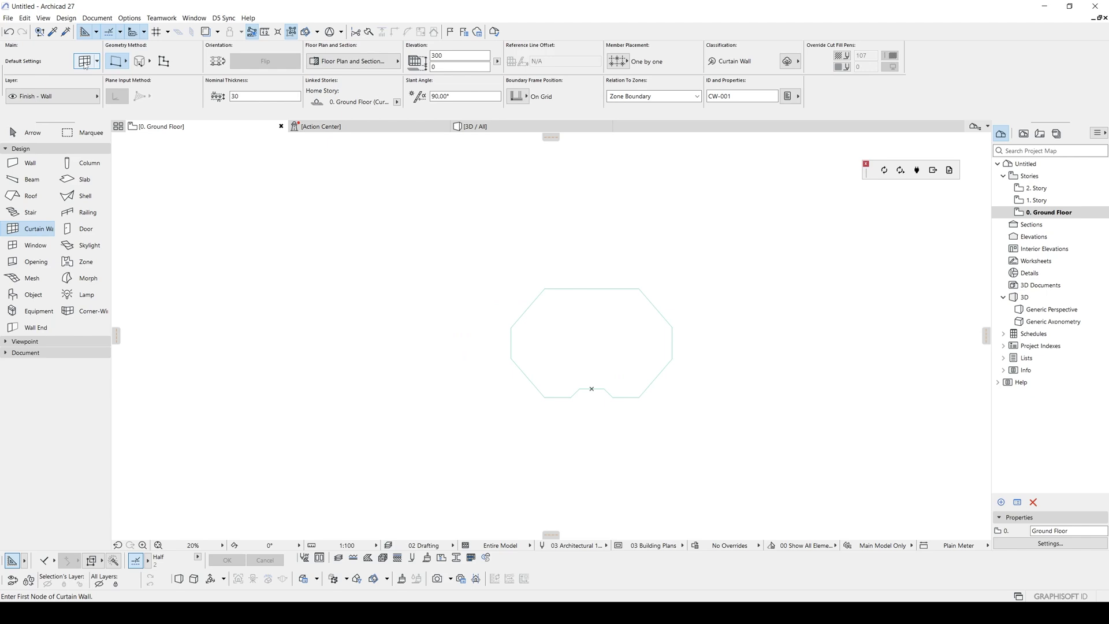
{"action": "key", "text": "ctrl+t"}
{"action": "left_click", "coordinate": [732, 62]}
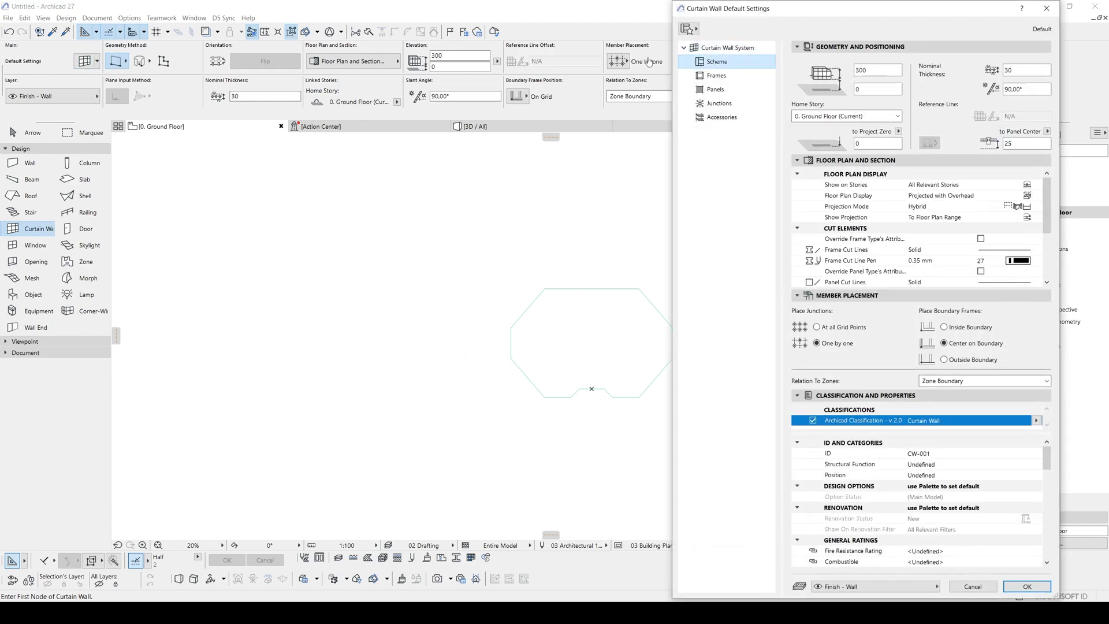
{"action": "left_click", "coordinate": [1043, 63]}
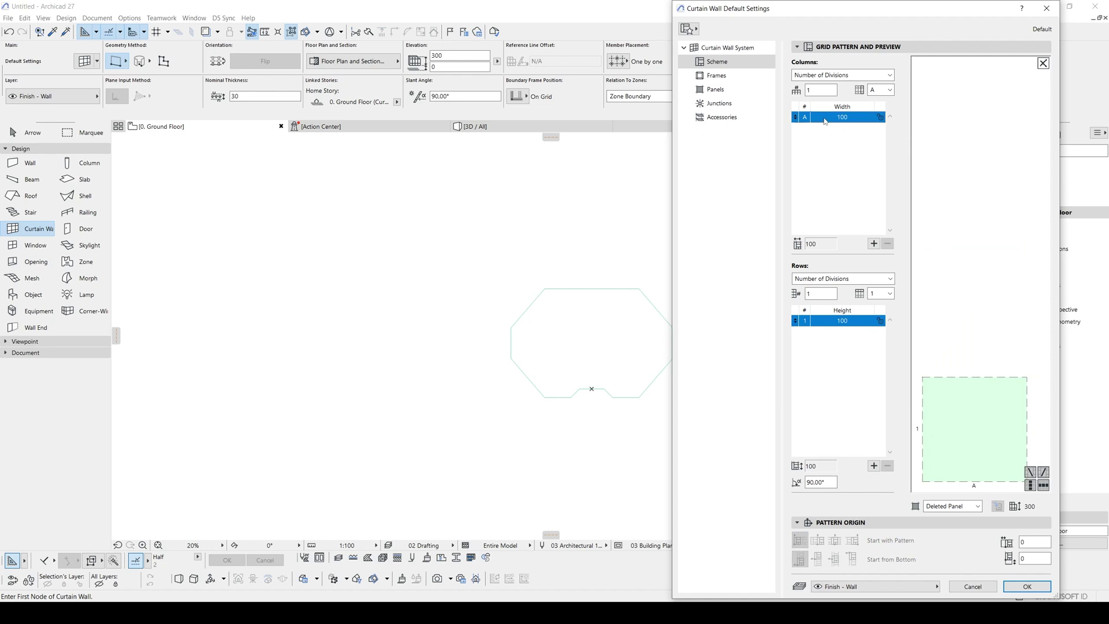
Set the scheme's columns to Fixed Sizes with width 100 and the row height to 400.
{"action": "left_click", "coordinate": [850, 119]}
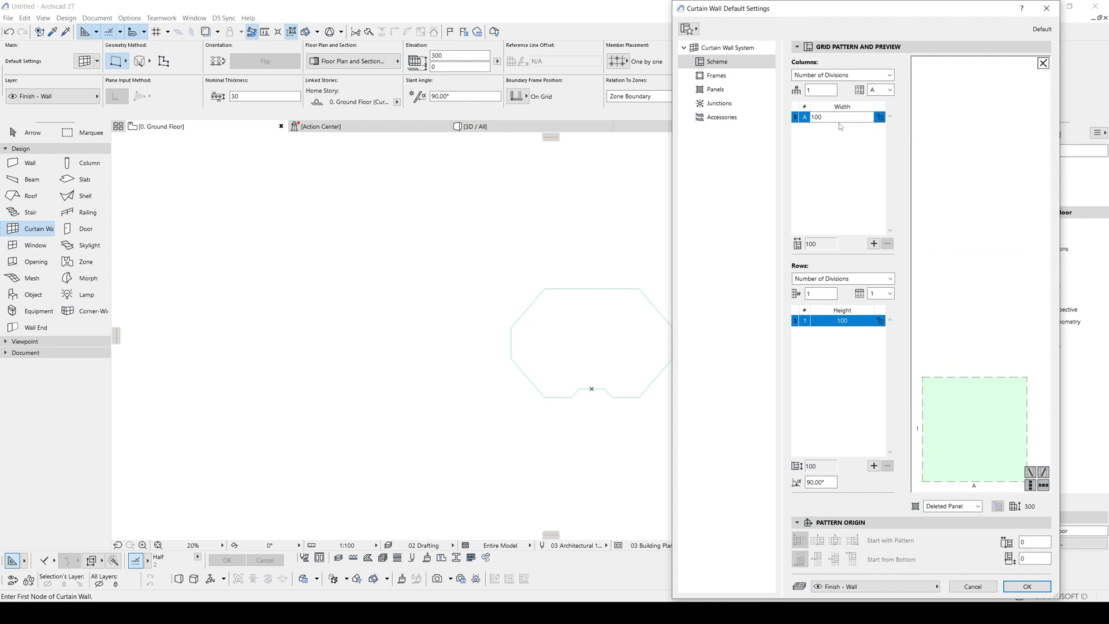
{"action": "left_click", "coordinate": [820, 78]}
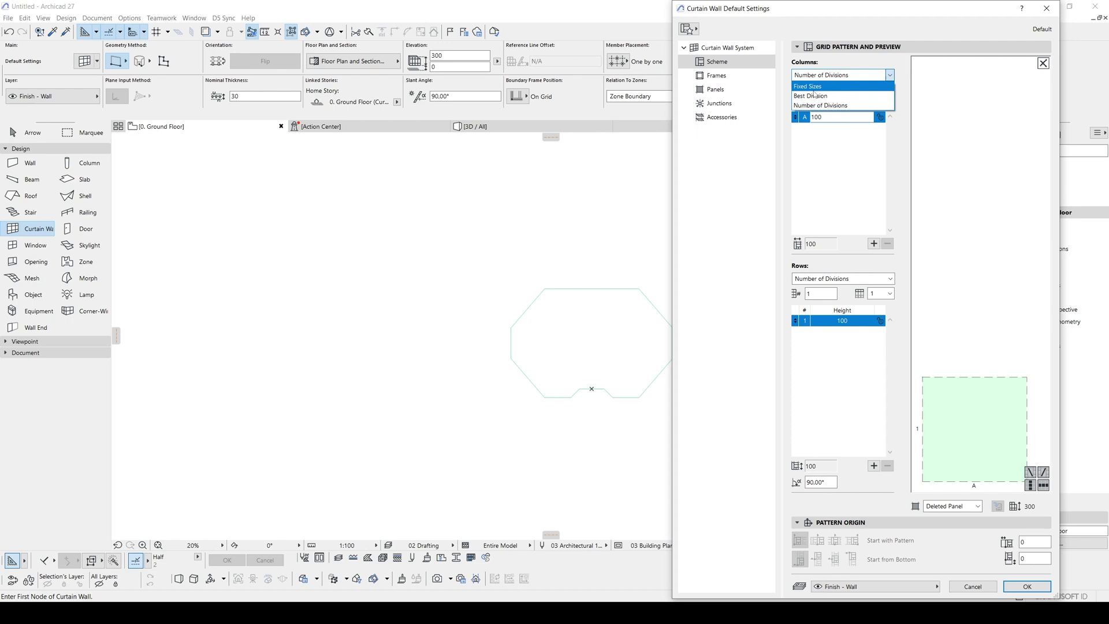
{"action": "left_click", "coordinate": [812, 86]}
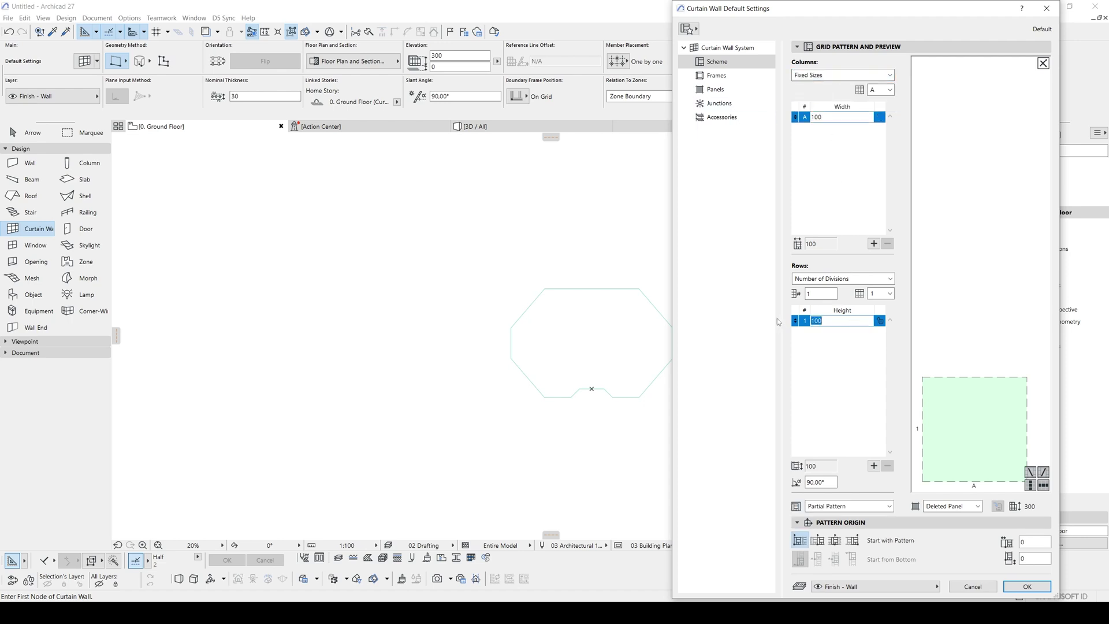
{"action": "left_click", "coordinate": [855, 351]}
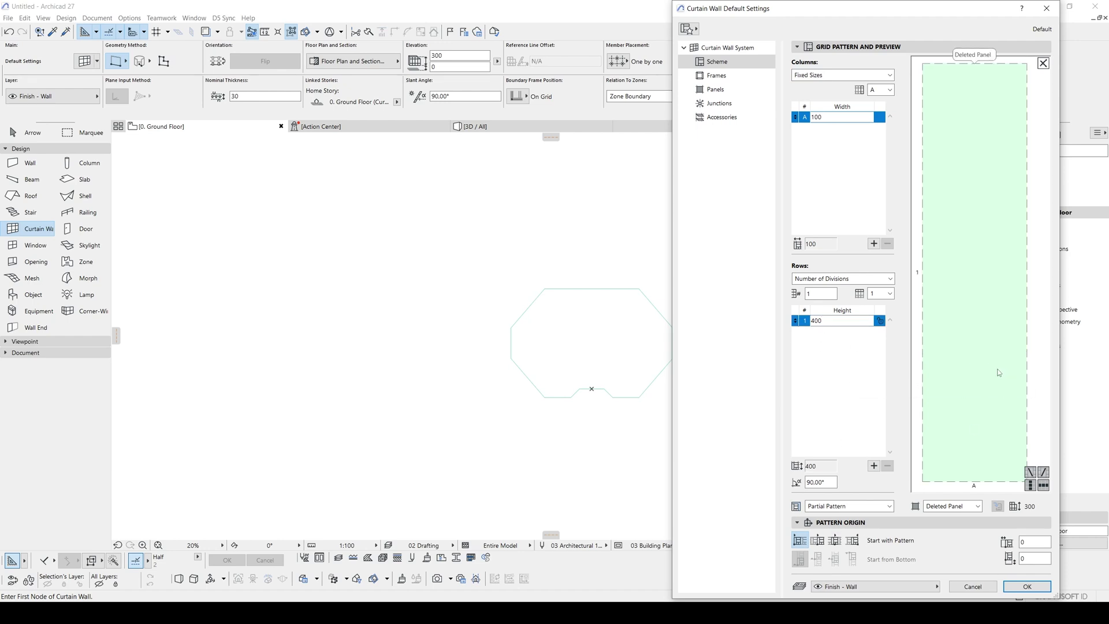
Assign Main Panel to the pattern cell and Mullion Frame to its vertical gridline.
{"action": "left_click", "coordinate": [963, 506]}
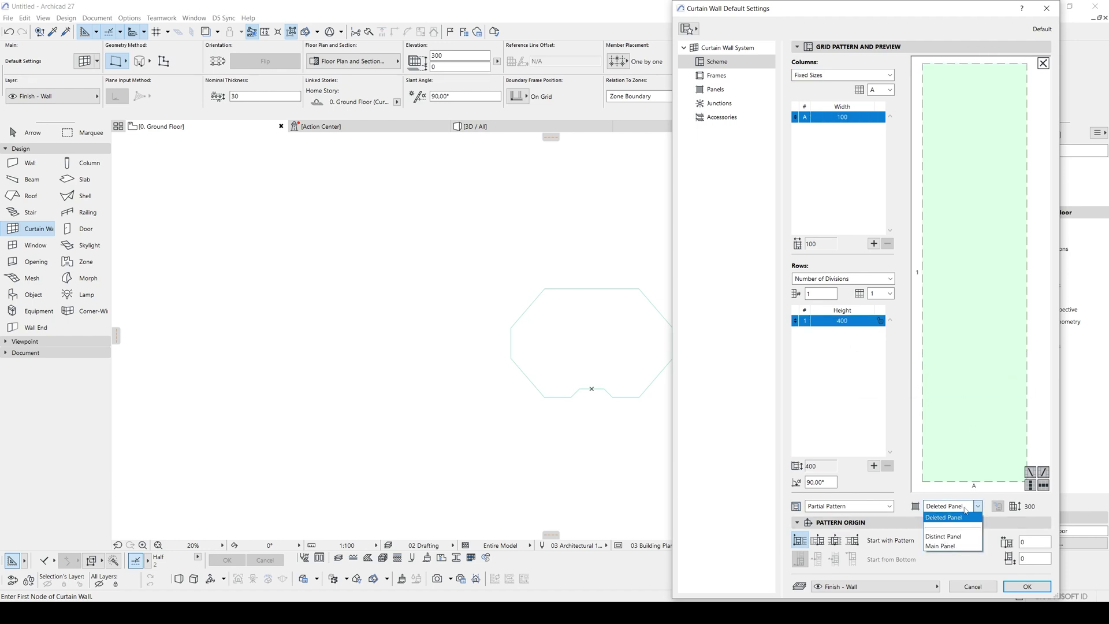
{"action": "left_click", "coordinate": [940, 547]}
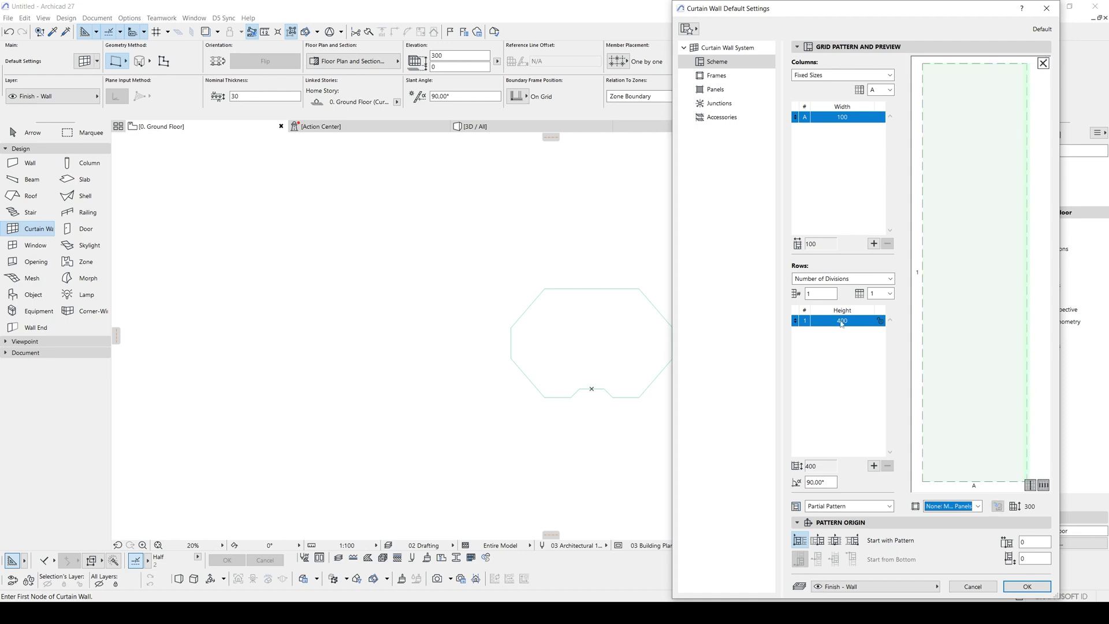
{"action": "left_click", "coordinate": [964, 507]}
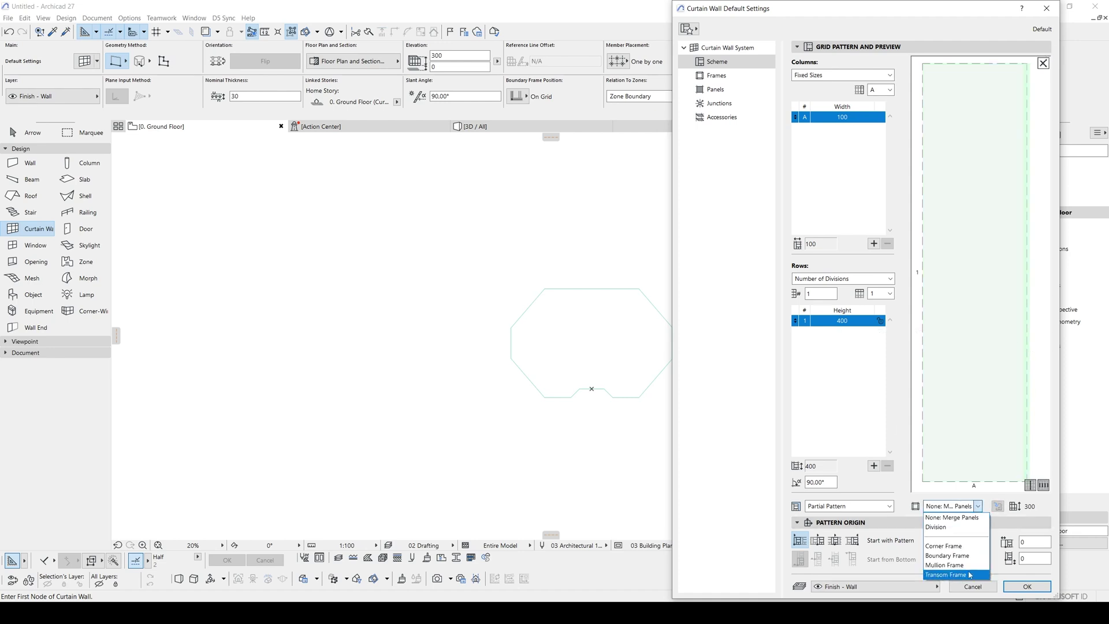
{"action": "left_click", "coordinate": [950, 565]}
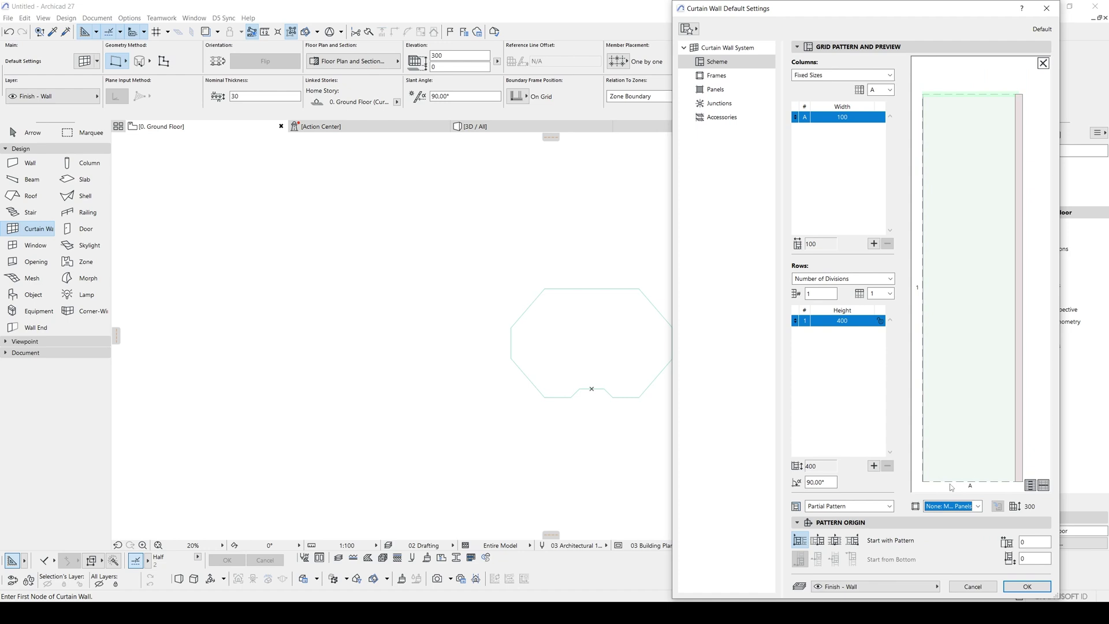
Assign a frame to the pattern's upper horizontal gridline and set its type to Transom Frame.
{"action": "left_click", "coordinate": [959, 506]}
{"action": "left_click", "coordinate": [953, 565]}
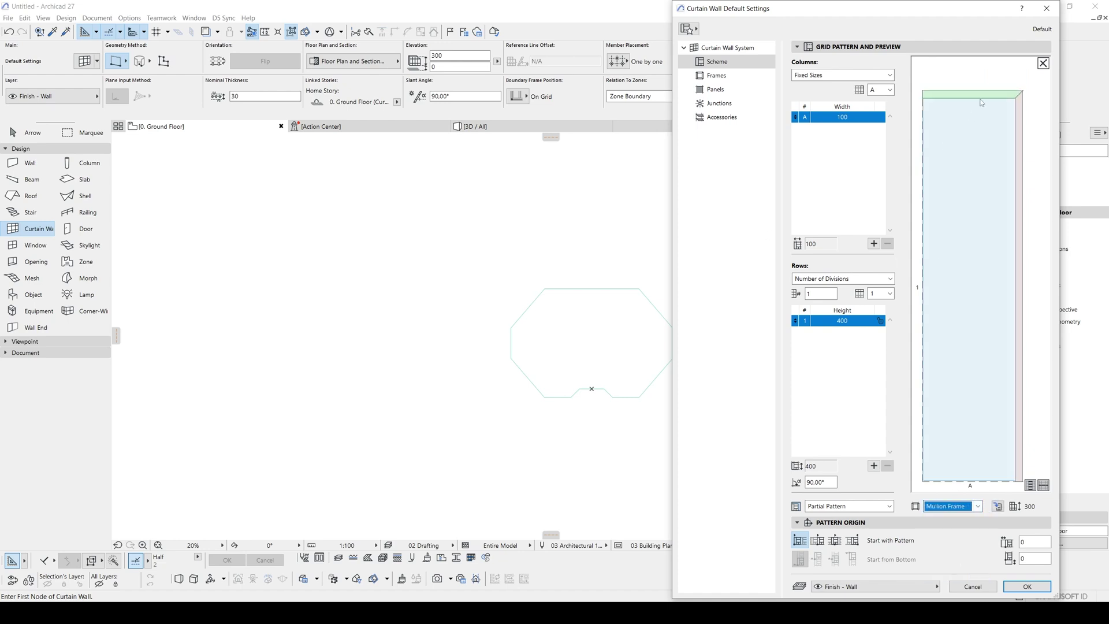
{"action": "left_click", "coordinate": [988, 76]}
{"action": "left_click", "coordinate": [967, 437]}
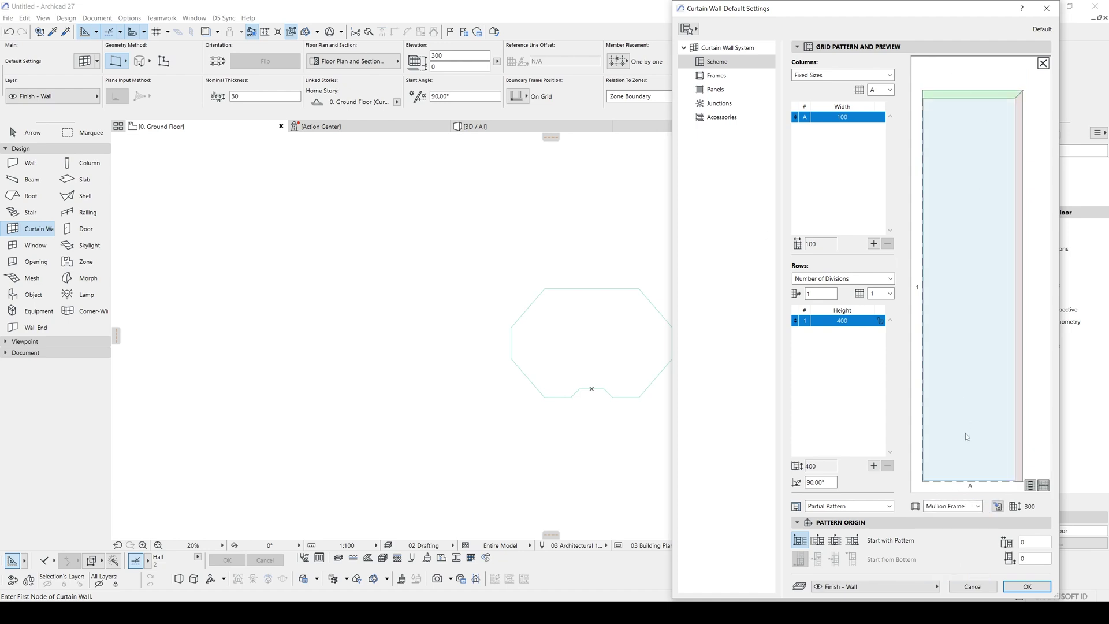
{"action": "left_click", "coordinate": [950, 507]}
{"action": "left_click", "coordinate": [948, 575]}
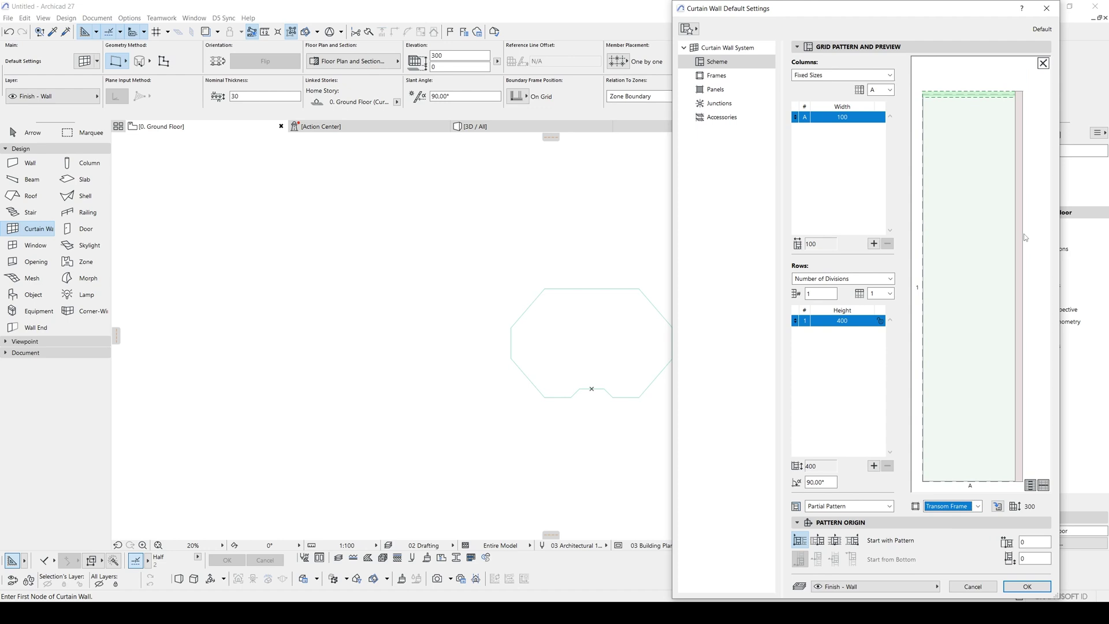
Change the pattern's vertical gridline to Transom Frame and accept the curtain wall default settings.
{"action": "left_click", "coordinate": [1019, 272]}
{"action": "left_click", "coordinate": [963, 506]}
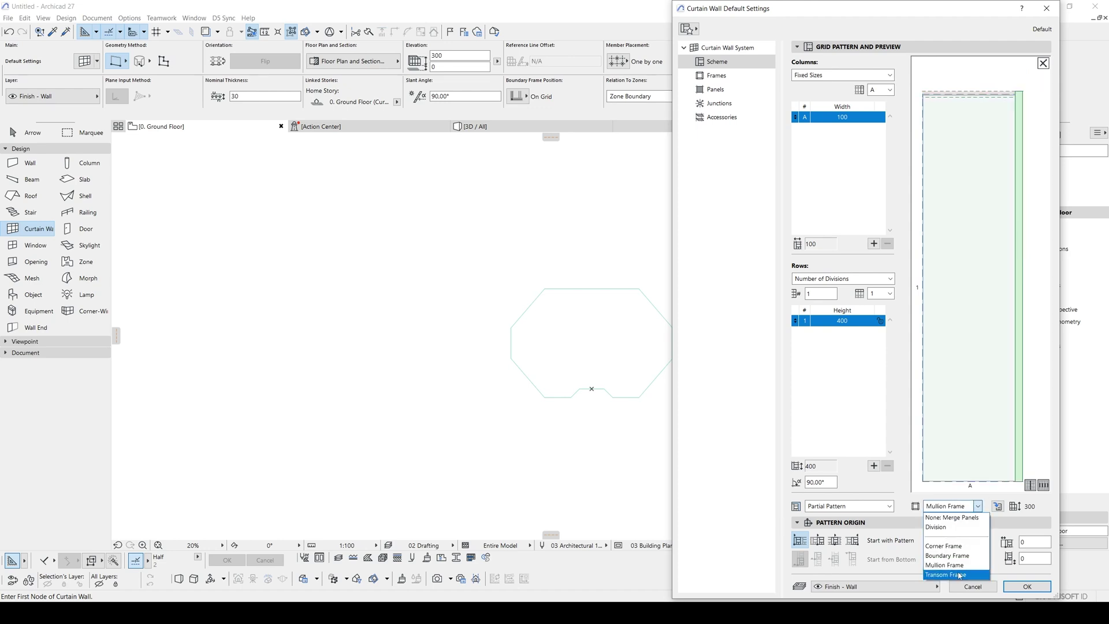
{"action": "left_click", "coordinate": [954, 575]}
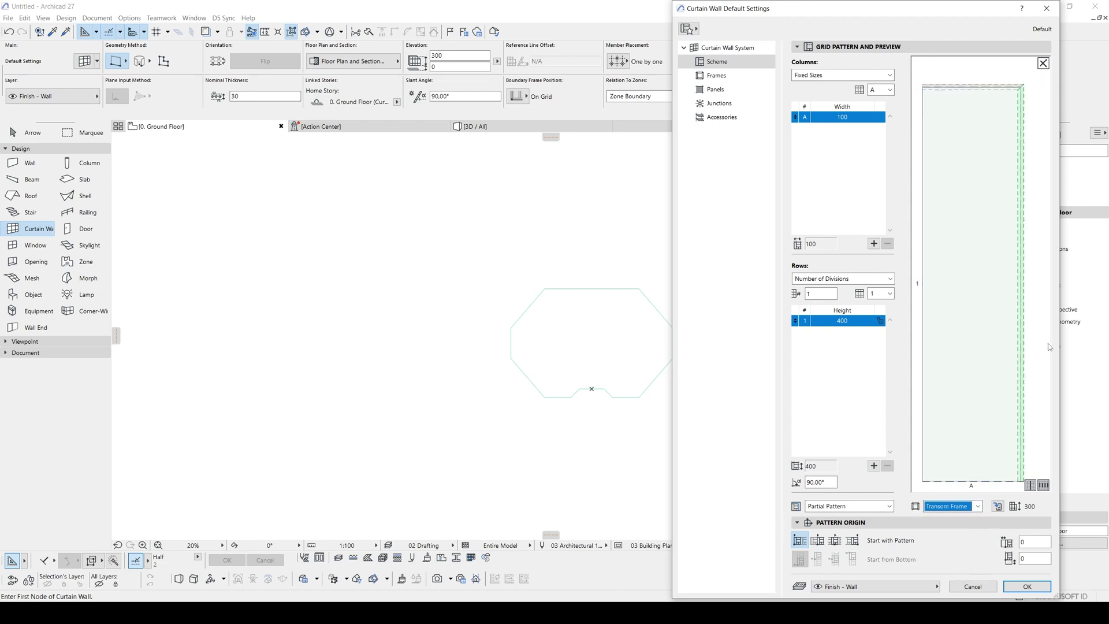
{"action": "left_click", "coordinate": [1043, 335]}
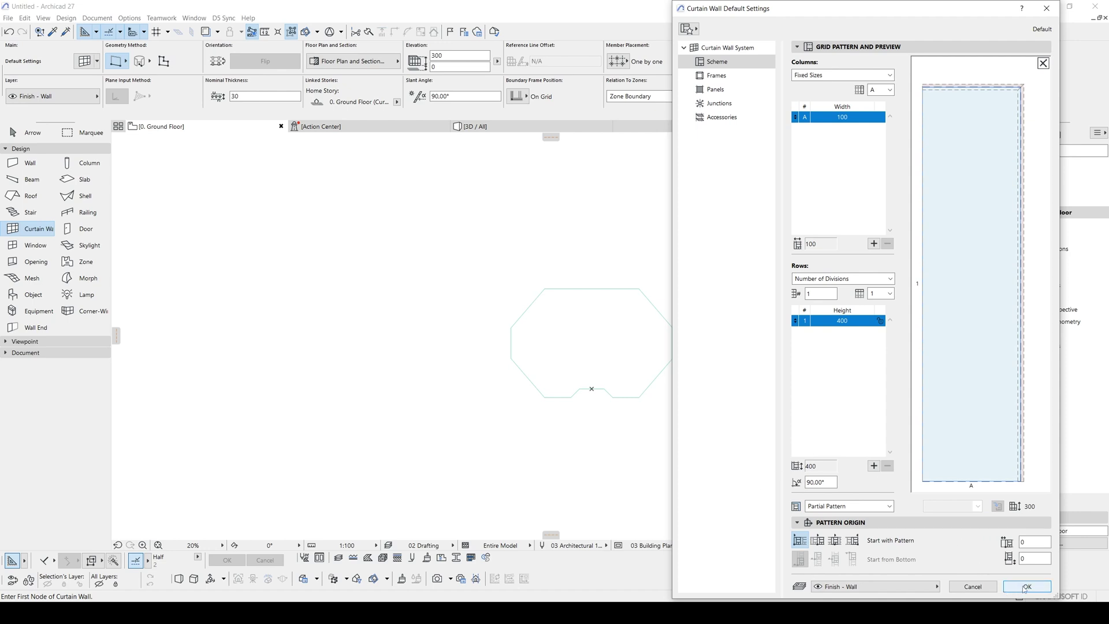
{"action": "left_click", "coordinate": [923, 385]}
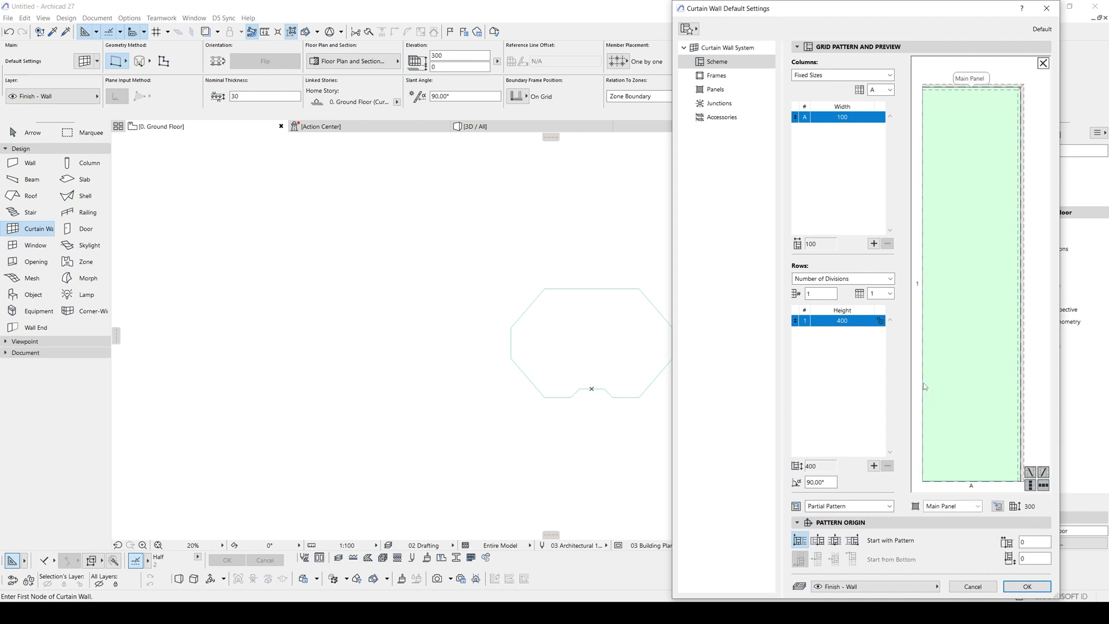
{"action": "left_click", "coordinate": [1028, 587]}
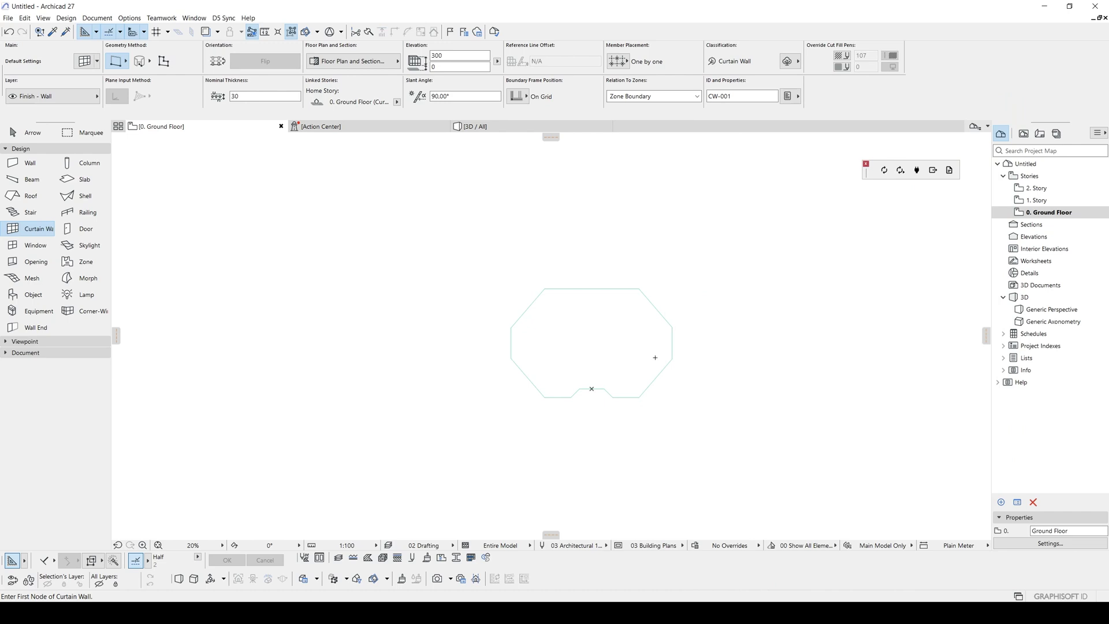
Place a curtain wall along the whole slab outline on the ground floor and inspect it in the 3D view.
{"action": "left_click", "coordinate": [626, 350]}
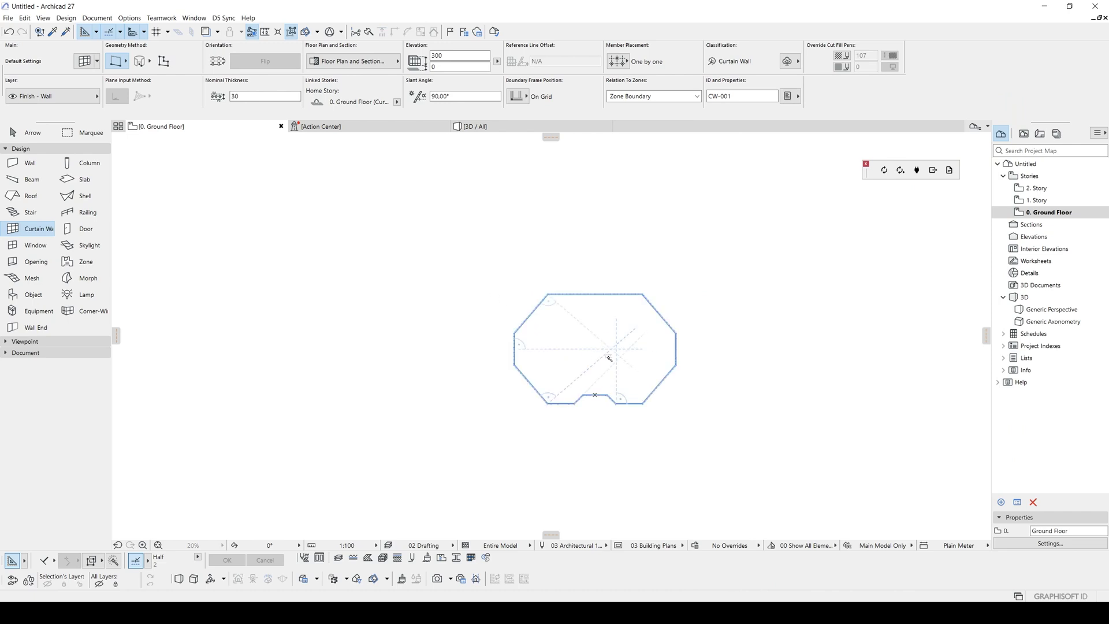
{"action": "scroll", "coordinate": [547, 300], "scroll_direction": "up", "scroll_amount": 12}
{"action": "key", "text": "Escape"}
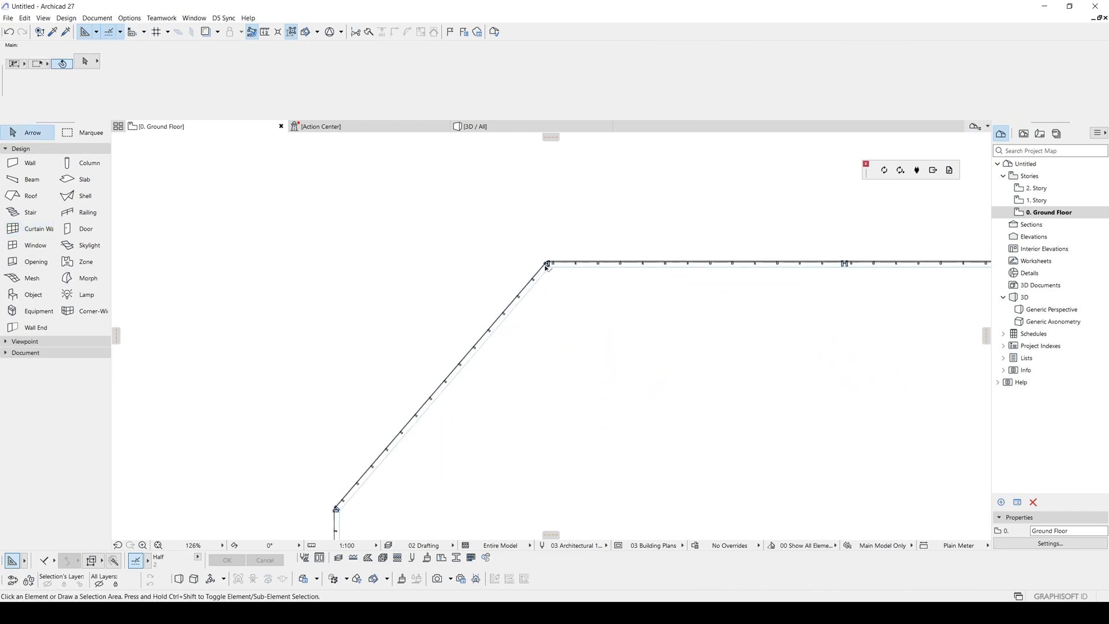
{"action": "key", "text": "F3"}
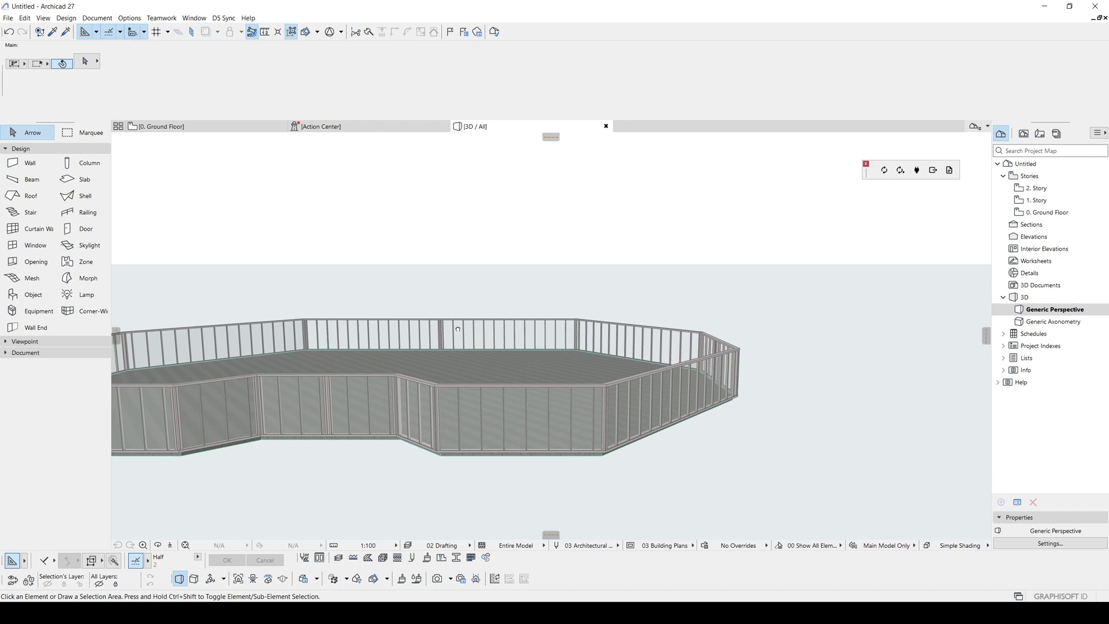
{"action": "middle_click_drag", "start_coordinate": [818, 330], "coordinate": [626, 434], "text": "shift"}
{"action": "left_click", "coordinate": [626, 444]}
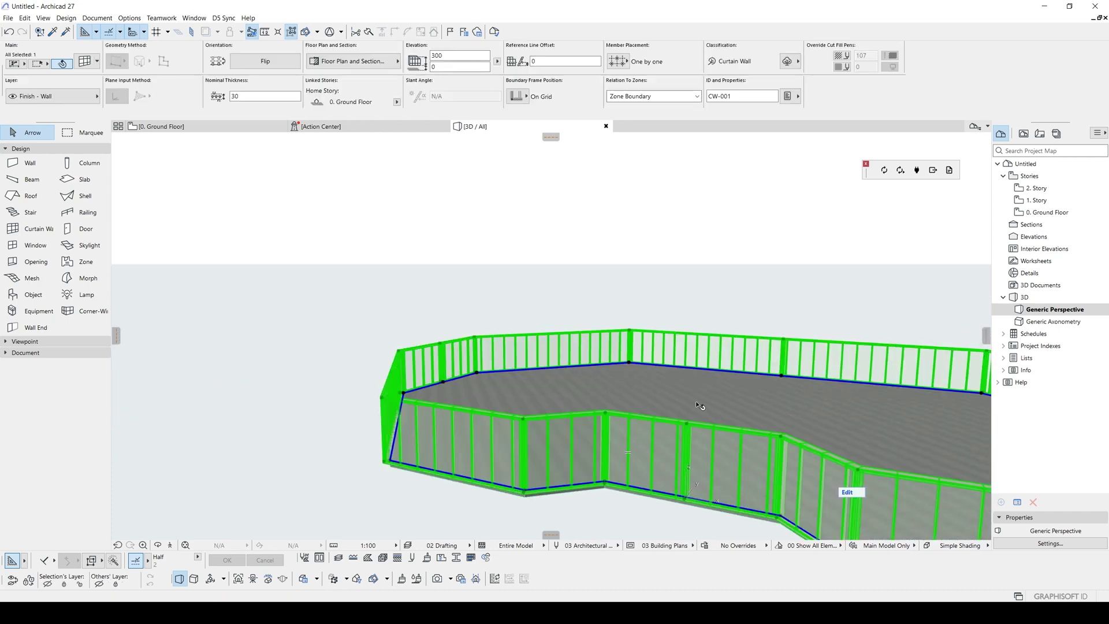
{"action": "key", "text": "Escape"}
In the Story Settings, set the height to next to 400 for the Ground Floor, story 1 and story 2.
{"action": "left_click", "coordinate": [1047, 212]}
{"action": "left_click", "coordinate": [1051, 543]}
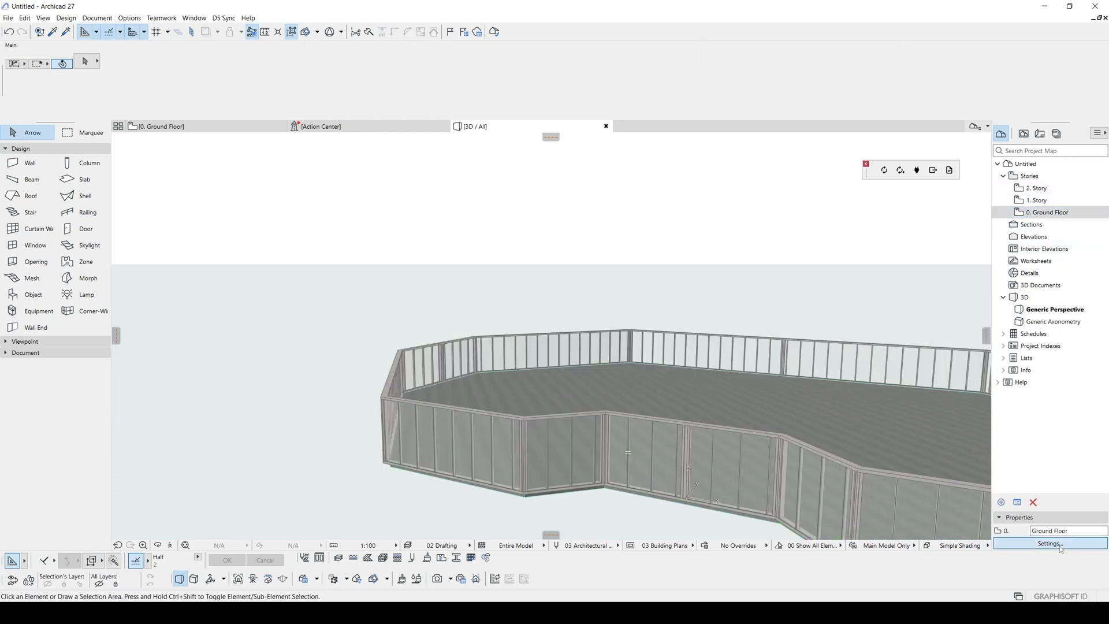
{"action": "left_click_drag", "start_coordinate": [375, 206], "coordinate": [420, 265]}
{"action": "left_click", "coordinate": [401, 313]}
{"action": "type", "text": "400"}
{"action": "double_click", "coordinate": [426, 312]}
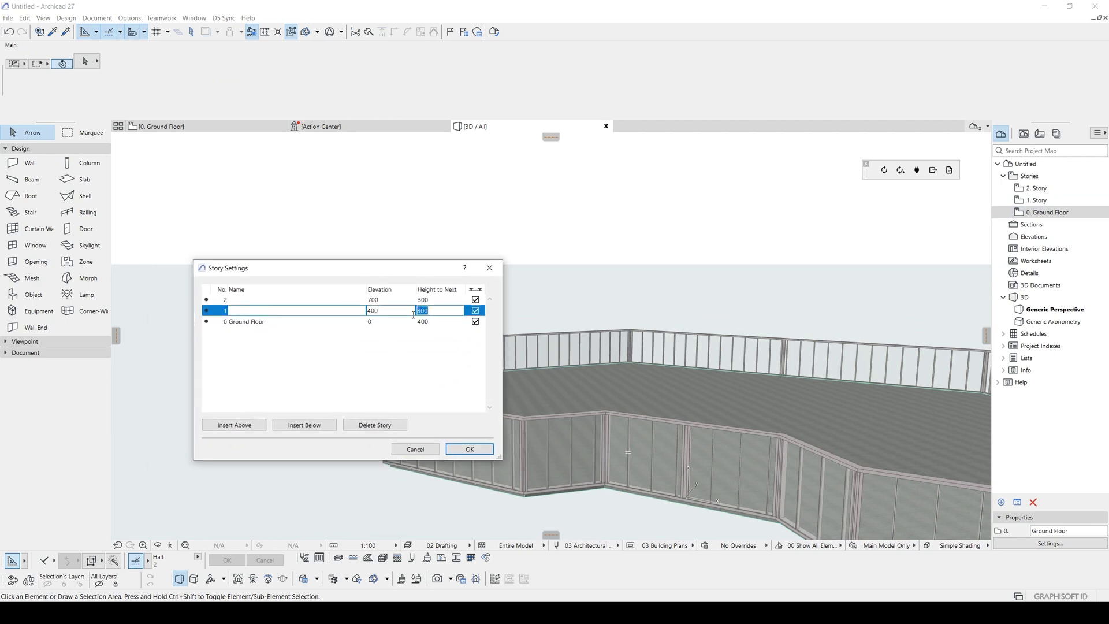
{"action": "type", "text": "400"}
{"action": "key", "text": "Up"}
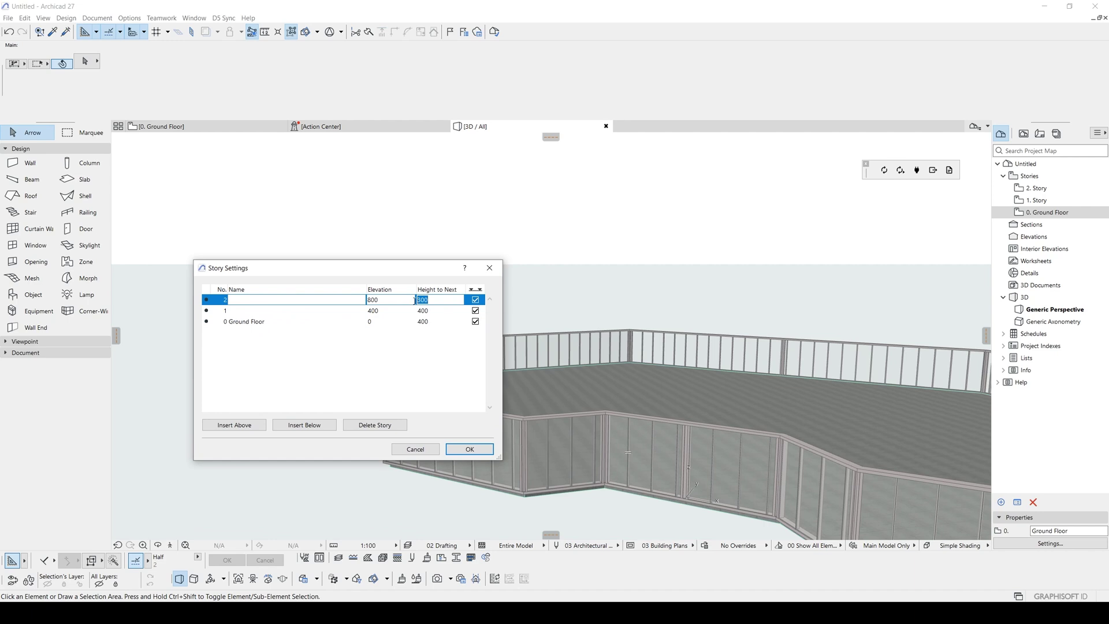
{"action": "type", "text": "400"}
{"action": "left_click_drag", "start_coordinate": [385, 271], "coordinate": [528, 283]}
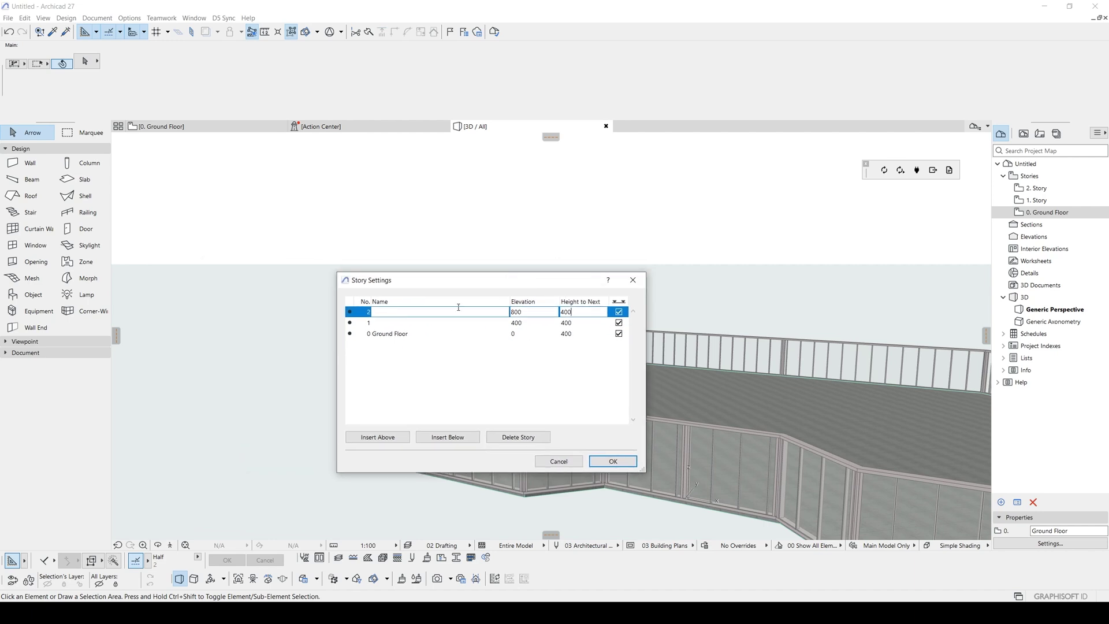
Insert eight more stories above story 2, up to story 10, and accept the Story Settings.
{"action": "left_click", "coordinate": [387, 312]}
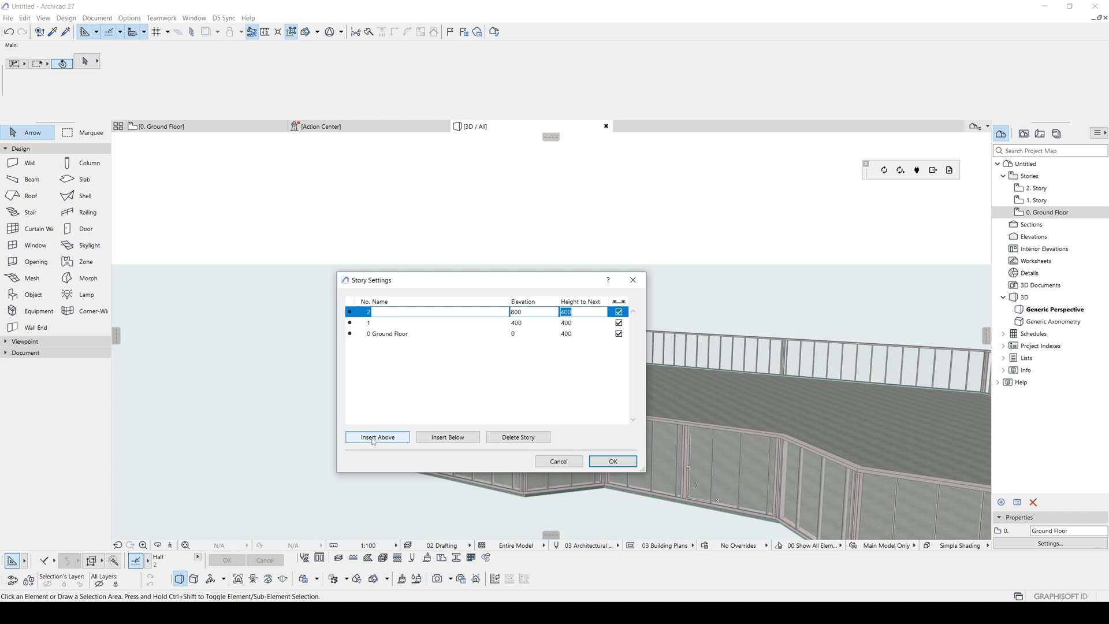
{"action": "left_click", "coordinate": [379, 437]}
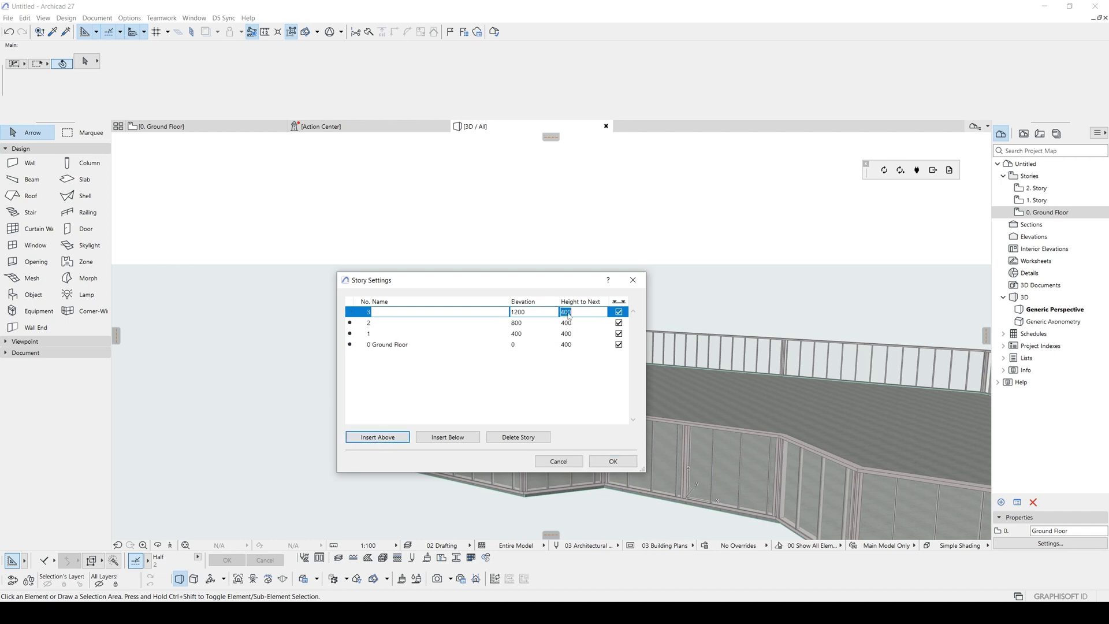
{"action": "left_click", "coordinate": [364, 435]}
{"action": "left_click", "coordinate": [365, 436]}
{"action": "left_click", "coordinate": [368, 437]}
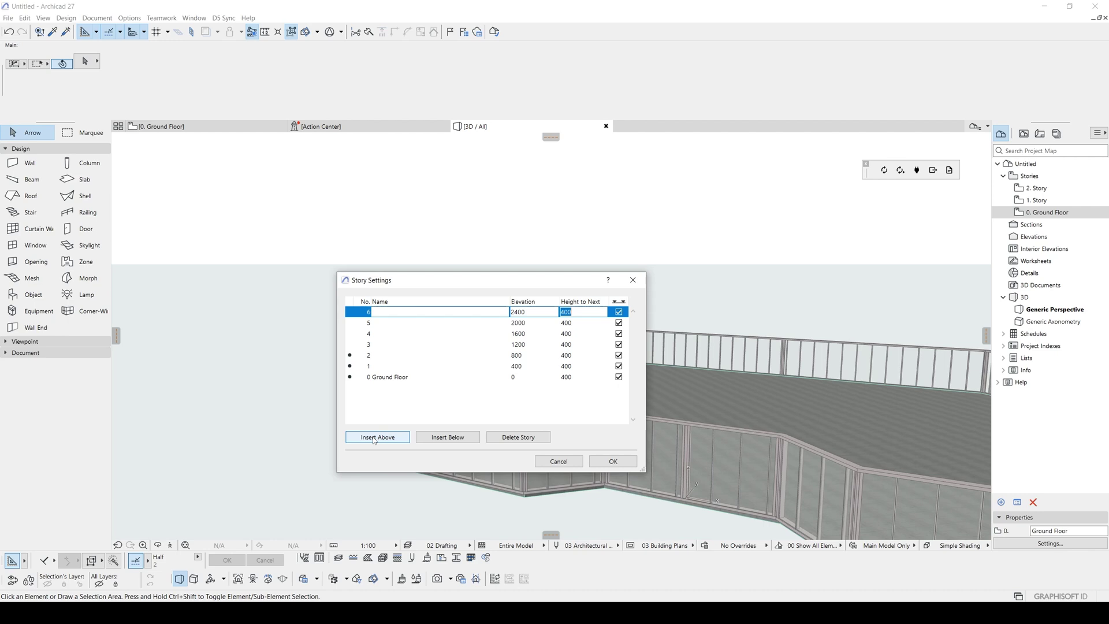
{"action": "left_click", "coordinate": [372, 439]}
{"action": "left_click", "coordinate": [375, 440]}
{"action": "left_click", "coordinate": [374, 440]}
{"action": "left_click", "coordinate": [375, 441]}
{"action": "key", "text": "Return"}
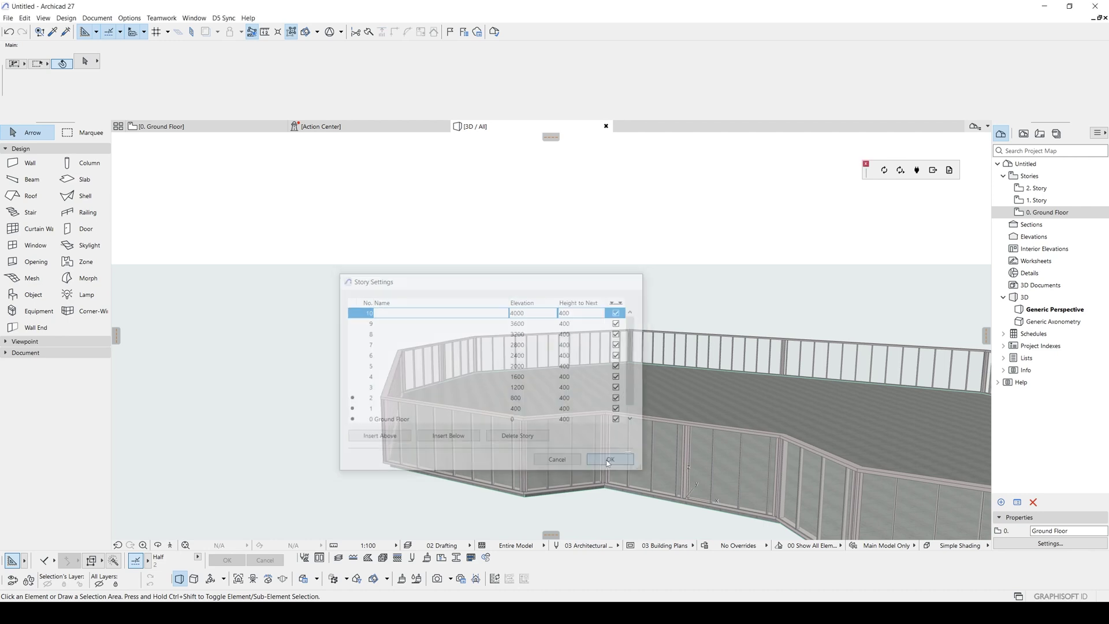
Set the height of the placed curtain wall to 400 in its selection settings.
{"action": "scroll", "coordinate": [543, 417], "scroll_direction": "down", "scroll_amount": 8}
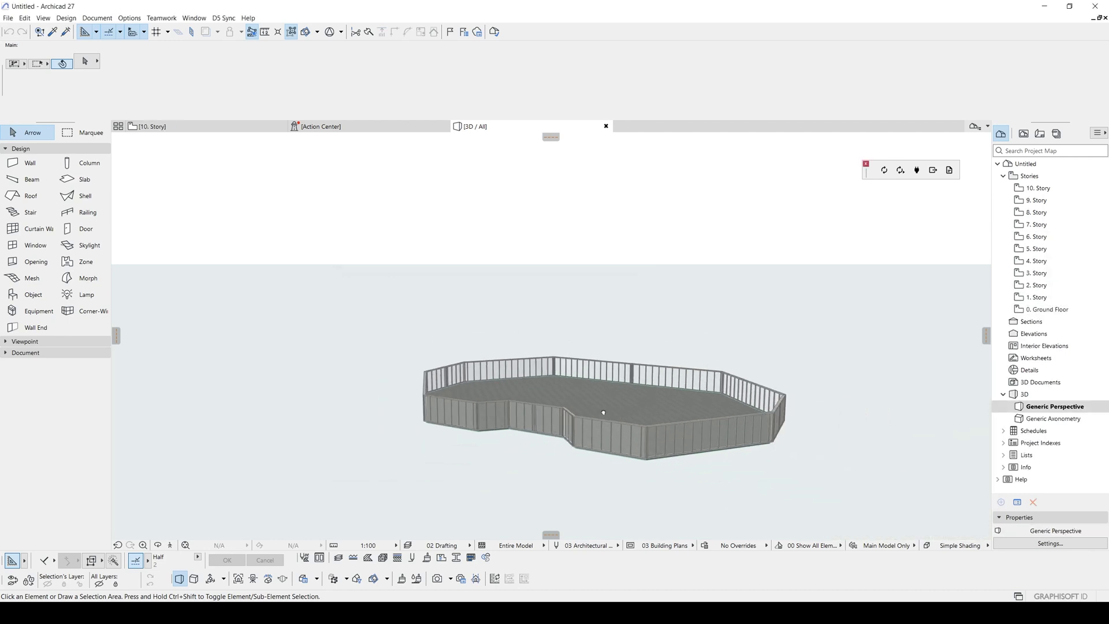
{"action": "left_click", "coordinate": [671, 404]}
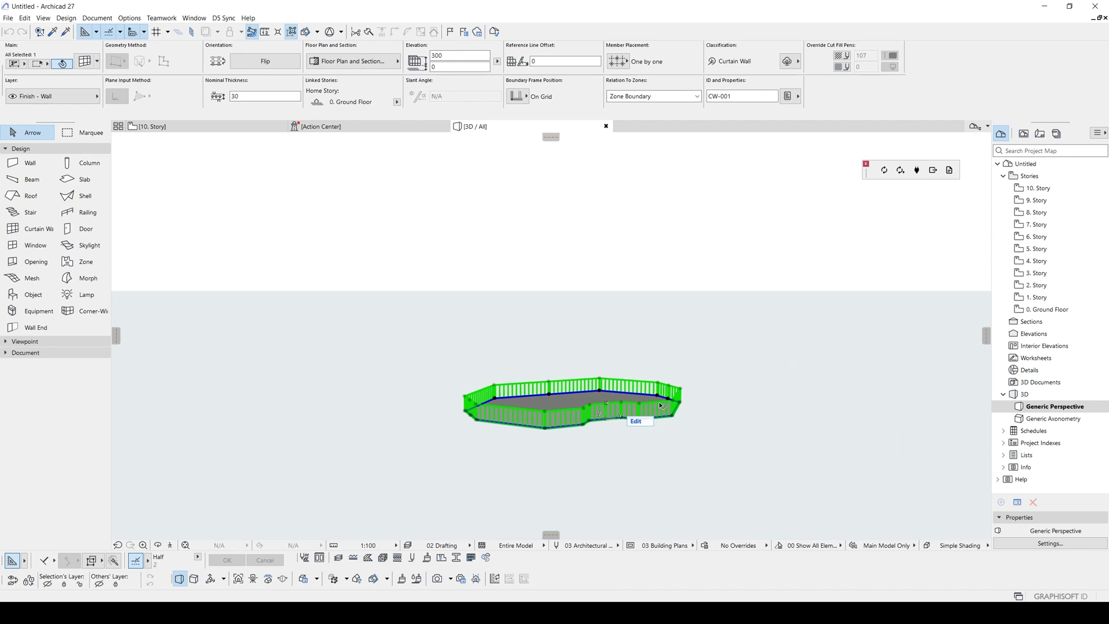
{"action": "key", "text": "ctrl+t"}
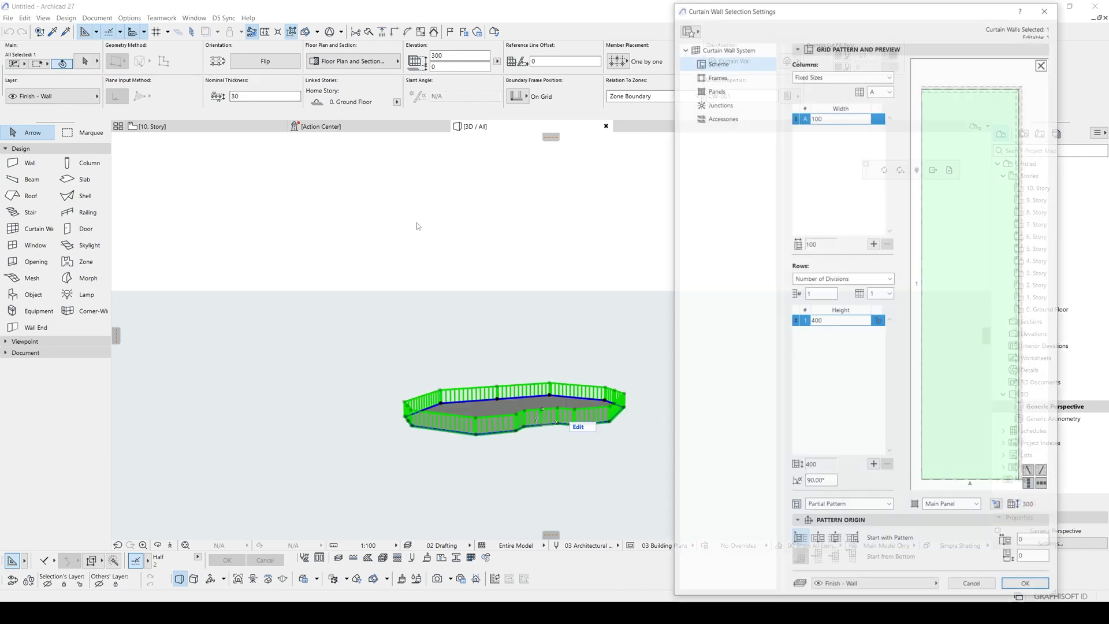
{"action": "left_click", "coordinate": [727, 47]}
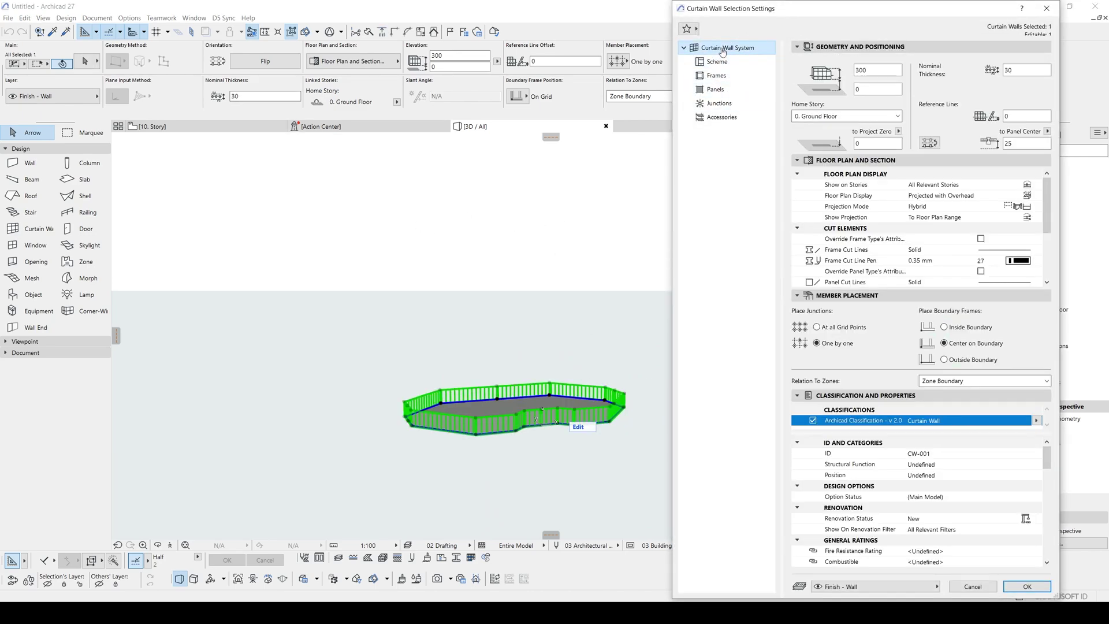
{"action": "left_click", "coordinate": [878, 70]}
{"action": "type", "text": "4"}
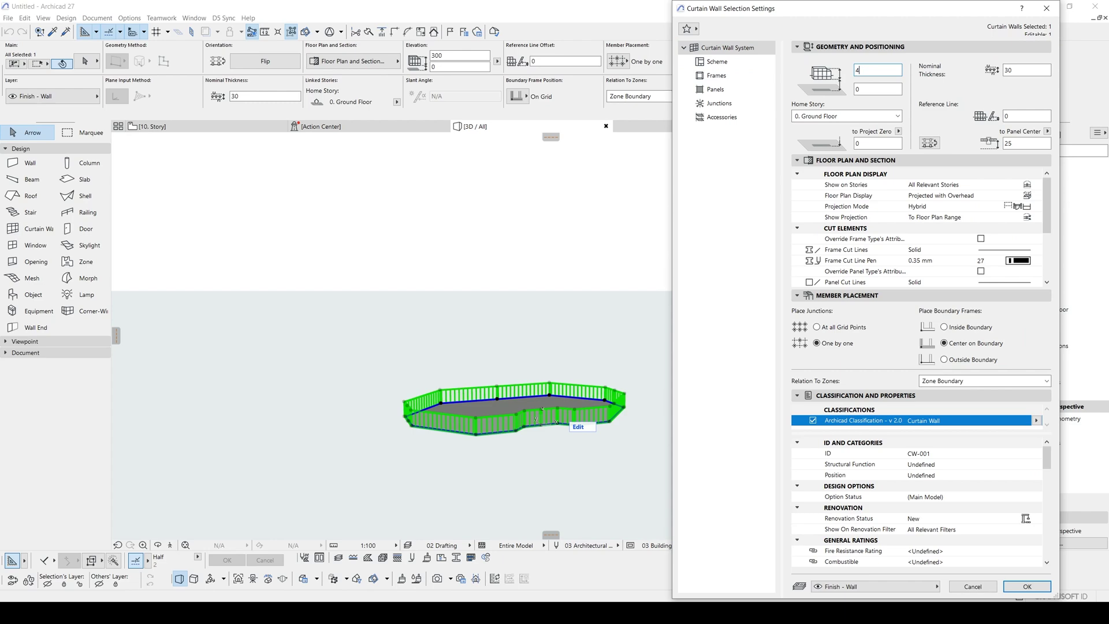
{"action": "key", "text": "Return"}
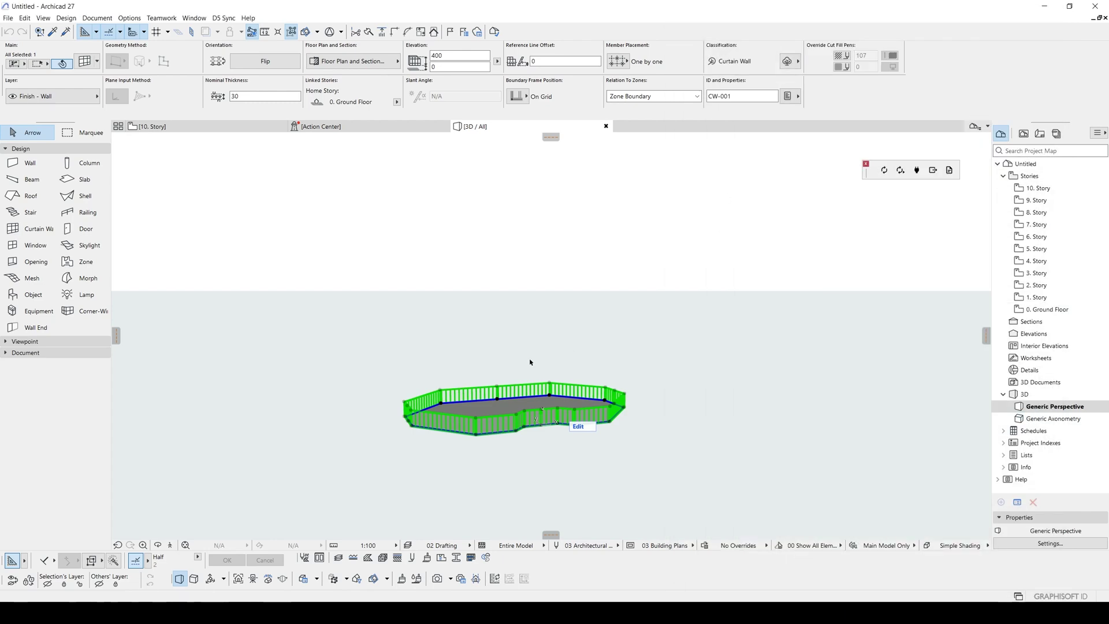
{"action": "scroll", "coordinate": [483, 382], "scroll_direction": "up", "scroll_amount": 3}
{"action": "middle_click_drag", "start_coordinate": [484, 379], "coordinate": [627, 396], "text": "shift"}
{"action": "scroll", "coordinate": [670, 446], "scroll_direction": "down", "scroll_amount": 2}
{"action": "key", "text": "Escape"}
{"action": "scroll", "coordinate": [628, 396], "scroll_direction": "down", "scroll_amount": 1}
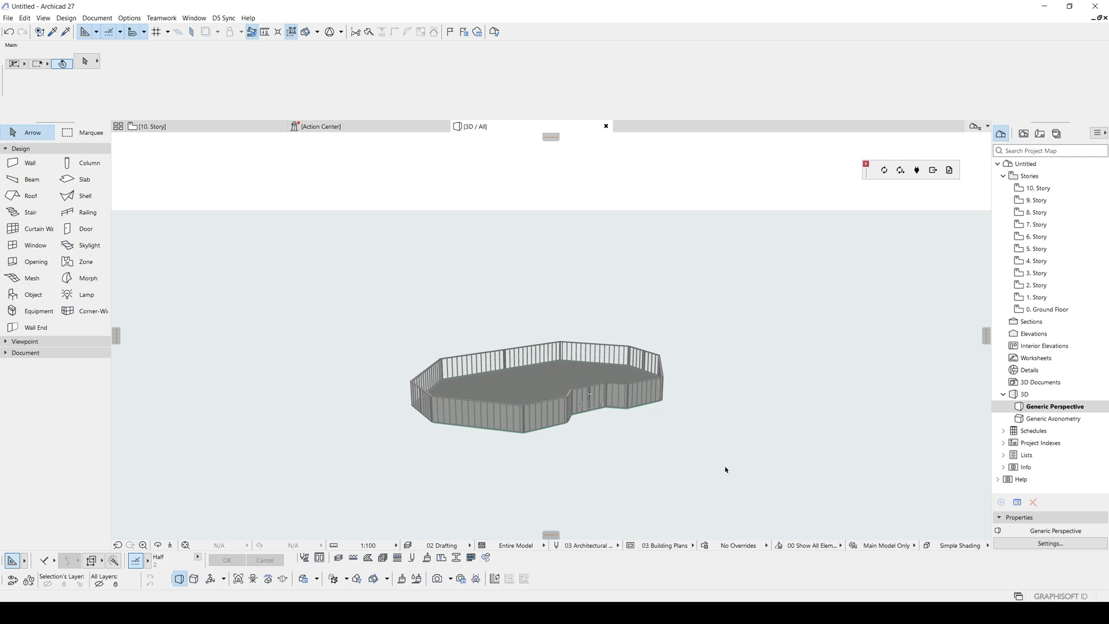
{"action": "left_click_drag", "start_coordinate": [727, 466], "coordinate": [334, 268]}
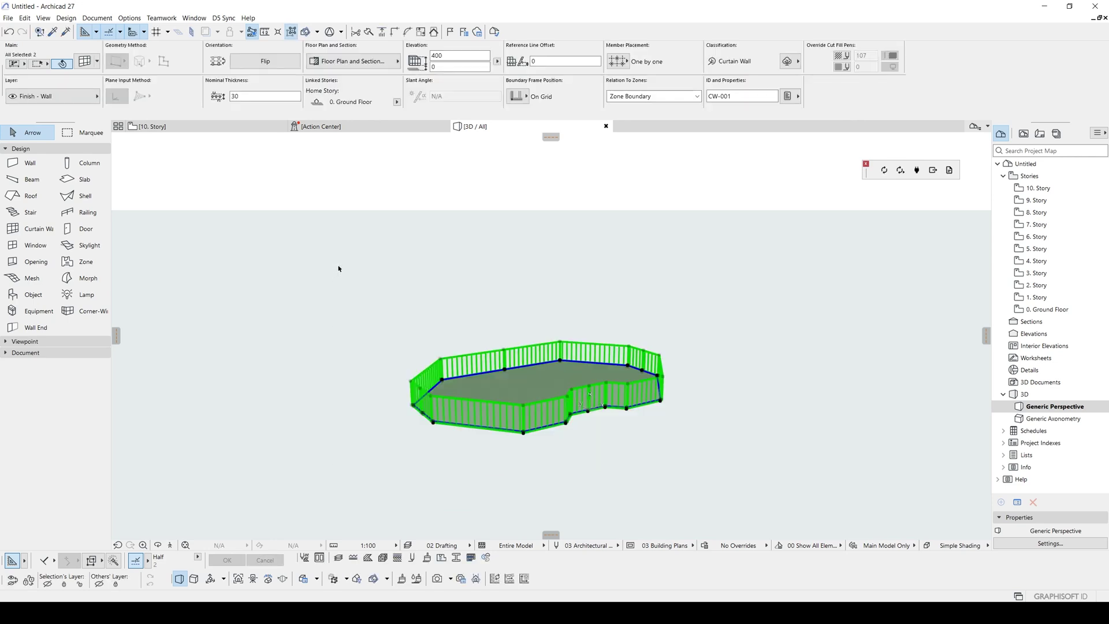
{"action": "middle_click_drag", "start_coordinate": [341, 335], "coordinate": [503, 357]}
{"action": "middle_click_drag", "start_coordinate": [504, 357], "coordinate": [508, 370], "text": "shift"}
{"action": "middle_click_drag", "start_coordinate": [712, 394], "coordinate": [594, 392]}
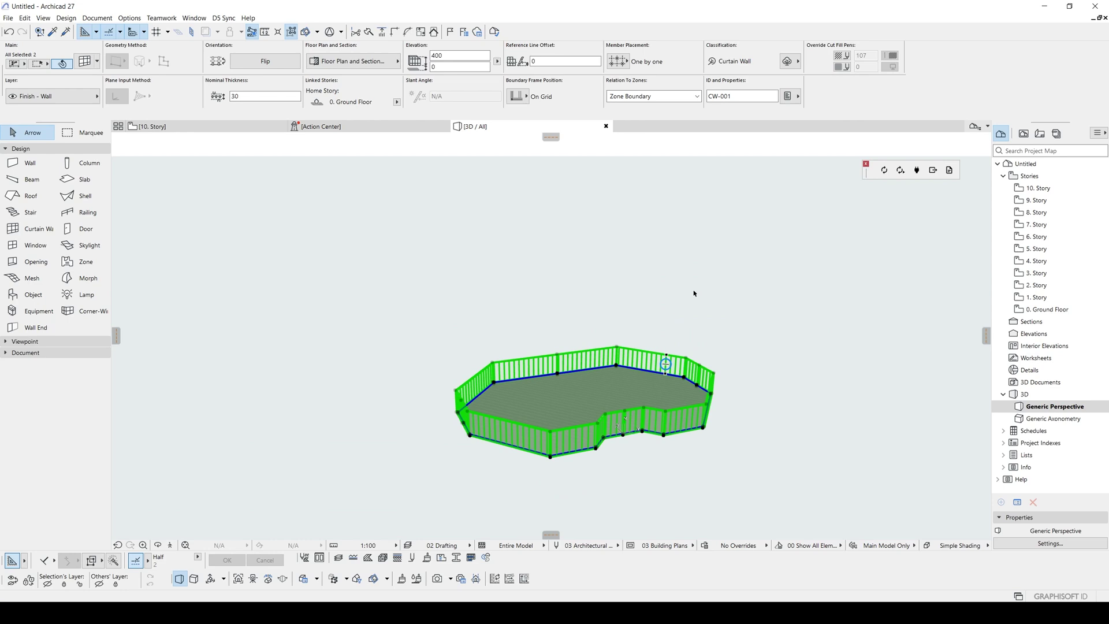
{"action": "key", "text": "ctrl+u"}
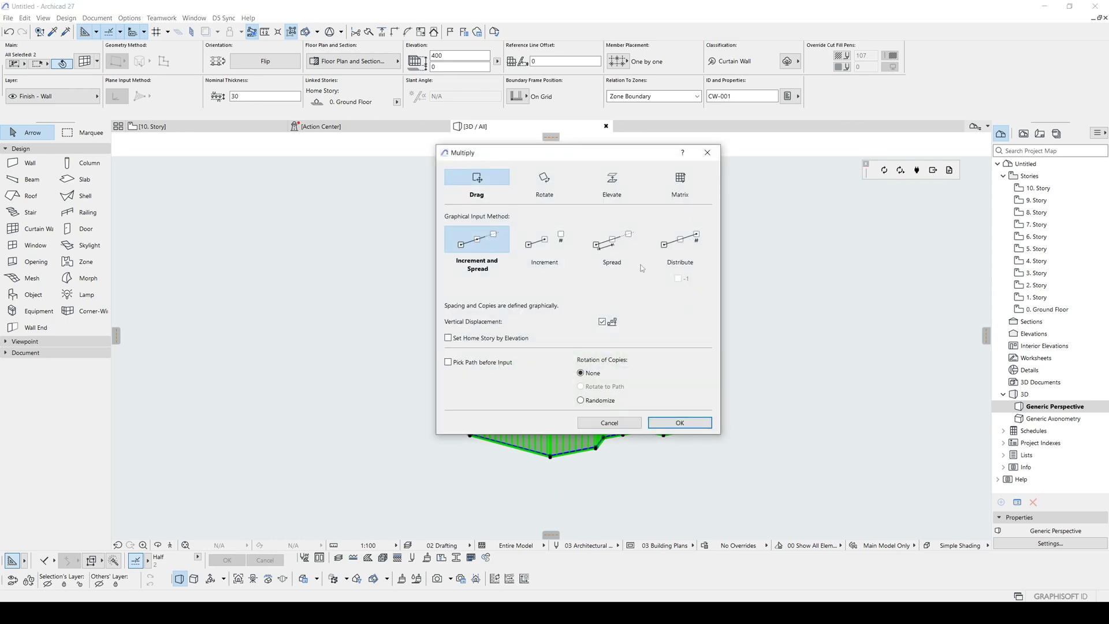
{"action": "left_click_drag", "start_coordinate": [635, 153], "coordinate": [917, 205]}
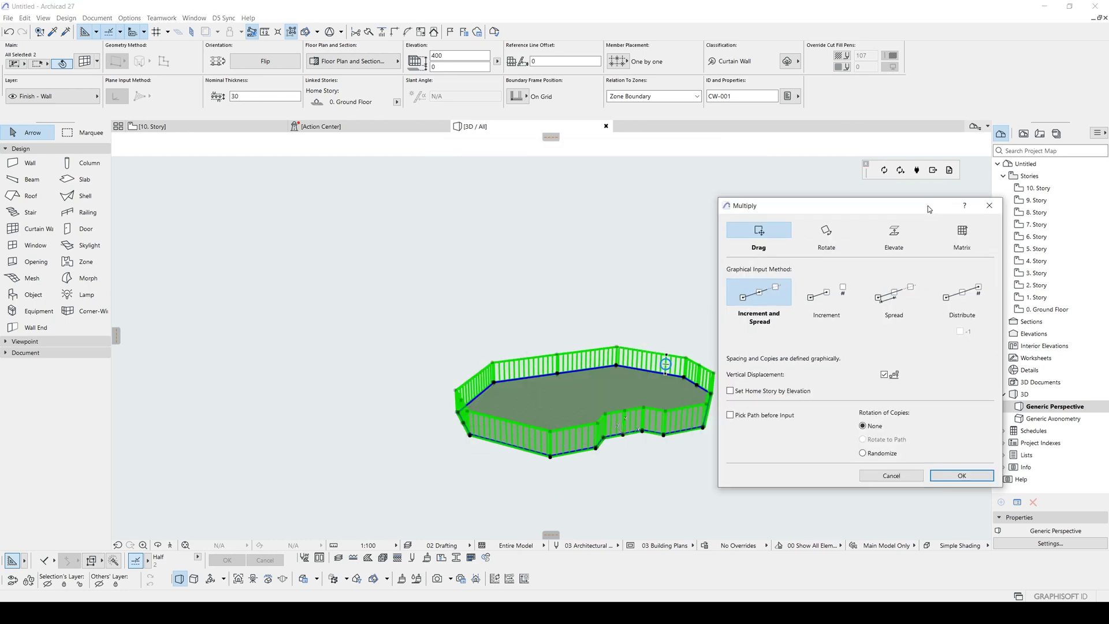
{"action": "left_click", "coordinate": [988, 206]}
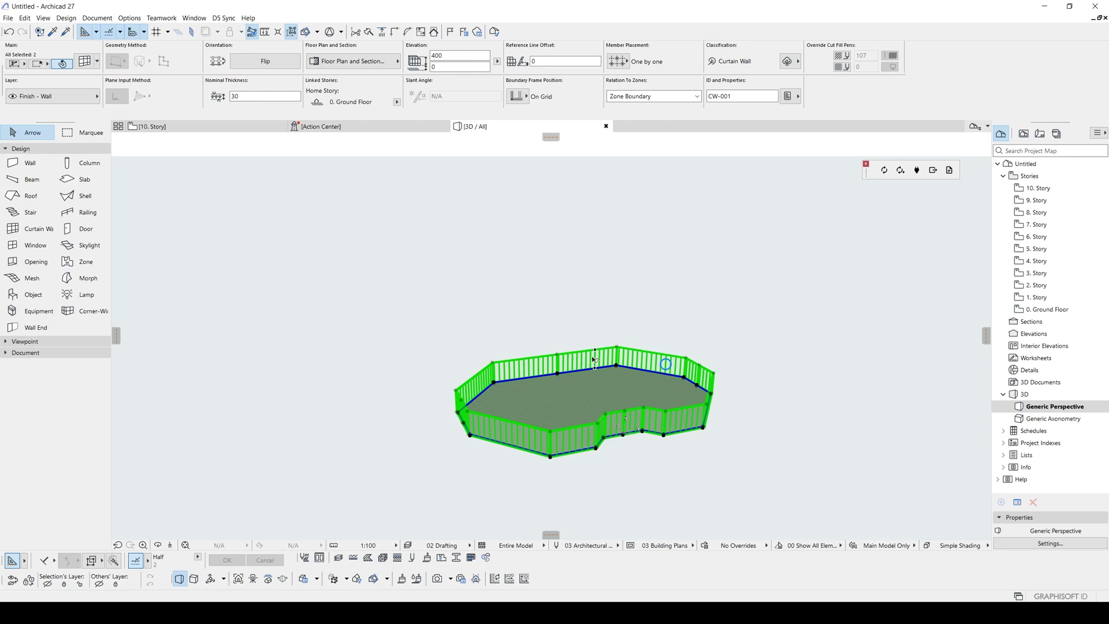
{"action": "left_click", "coordinate": [525, 338]}
{"action": "middle_click_drag", "start_coordinate": [515, 343], "coordinate": [523, 350], "text": "shift"}
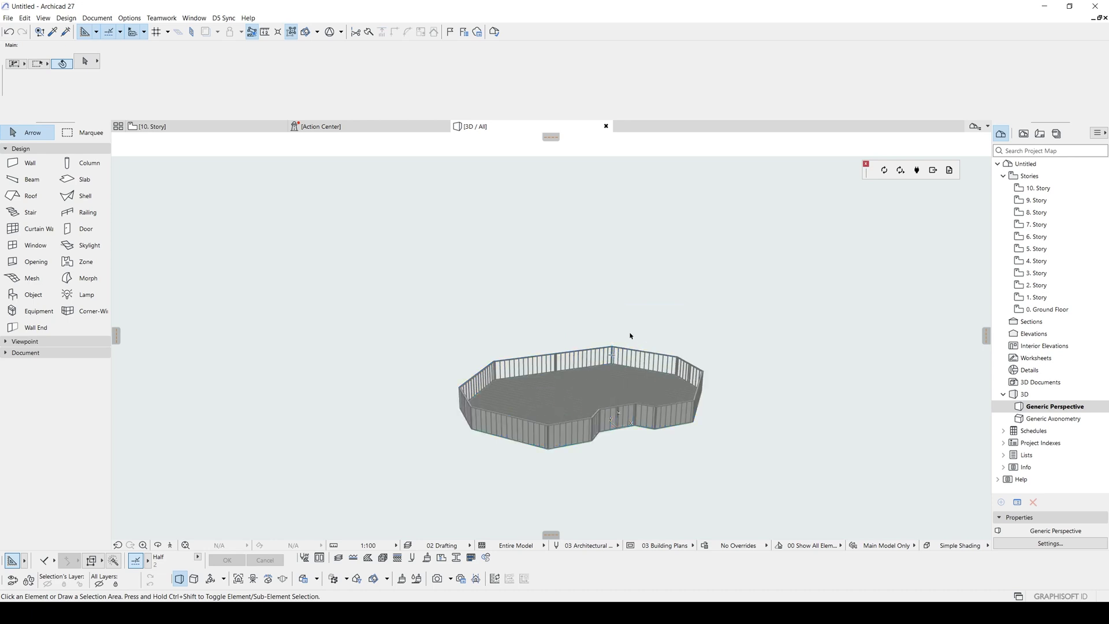
Return to the floor plan, open the 0. Ground Floor story and bring the whole building outline into view.
{"action": "mouse_move", "coordinate": [583, 400]}
{"action": "middle_mouse_down"}
{"action": "mouse_move", "coordinate": [600, 383]}
{"action": "mouse_move", "coordinate": [583, 400]}
{"action": "middle_mouse_up"}
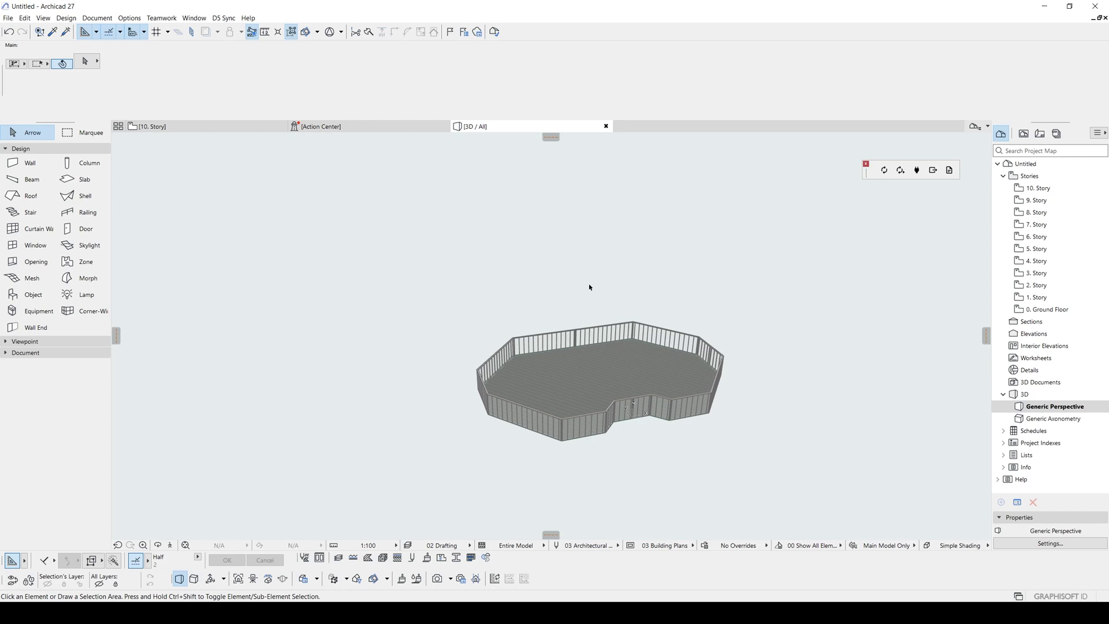
{"action": "scroll", "coordinate": [588, 290], "scroll_direction": "down", "scroll_amount": 1}
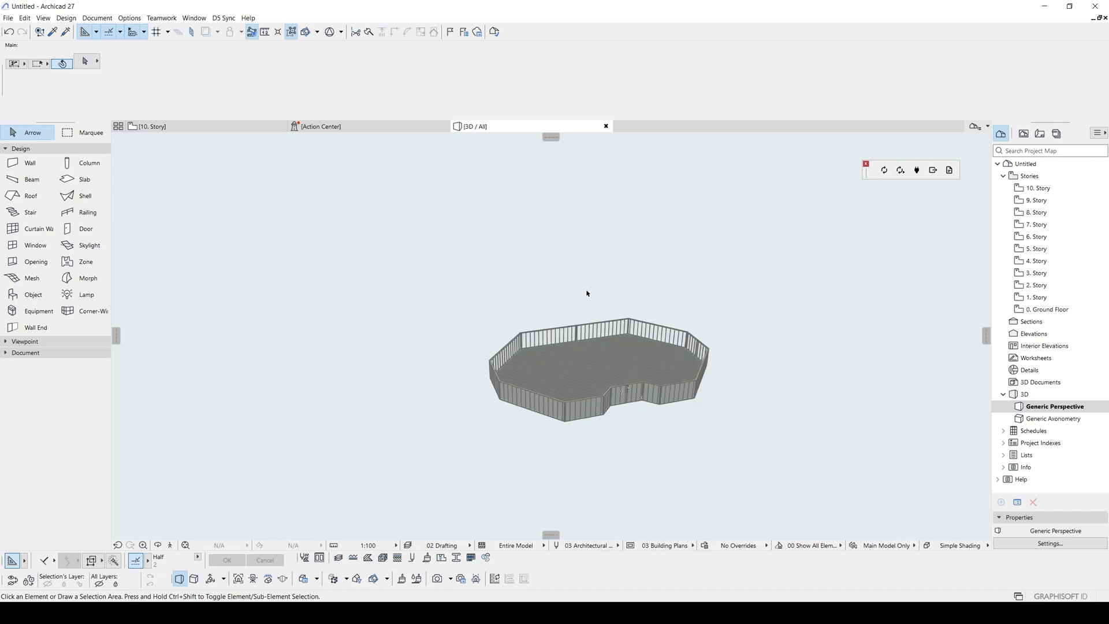
{"action": "left_click", "coordinate": [632, 333]}
{"action": "key", "text": "F2"}
{"action": "scroll", "coordinate": [608, 308], "scroll_direction": "down", "scroll_amount": 1}
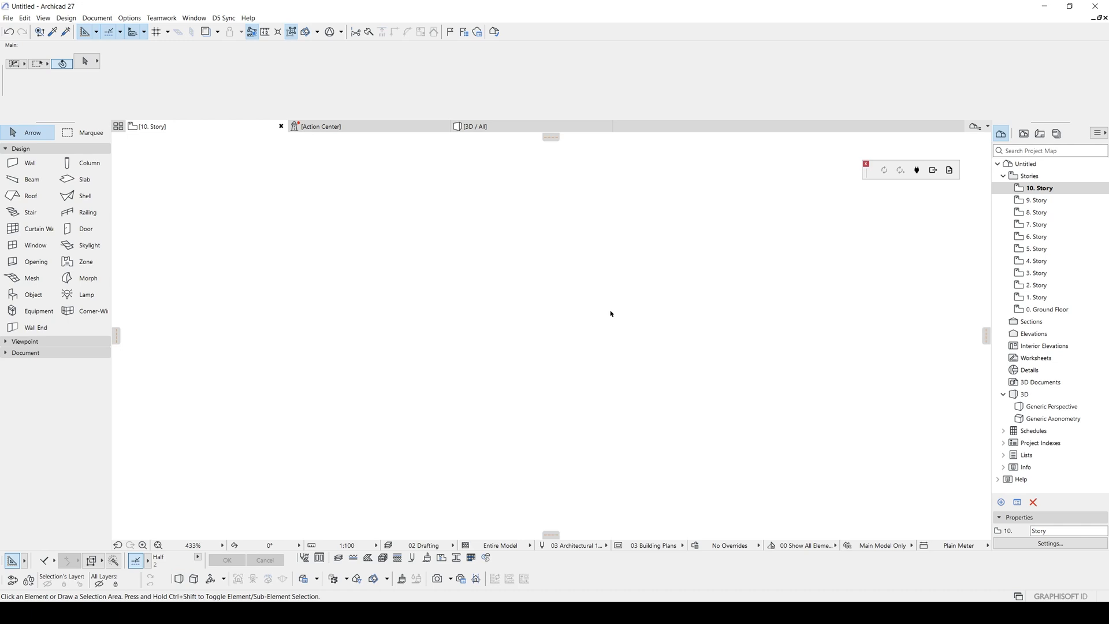
{"action": "double_click", "coordinate": [1053, 310]}
{"action": "scroll", "coordinate": [574, 272], "scroll_direction": "down", "scroll_amount": 15}
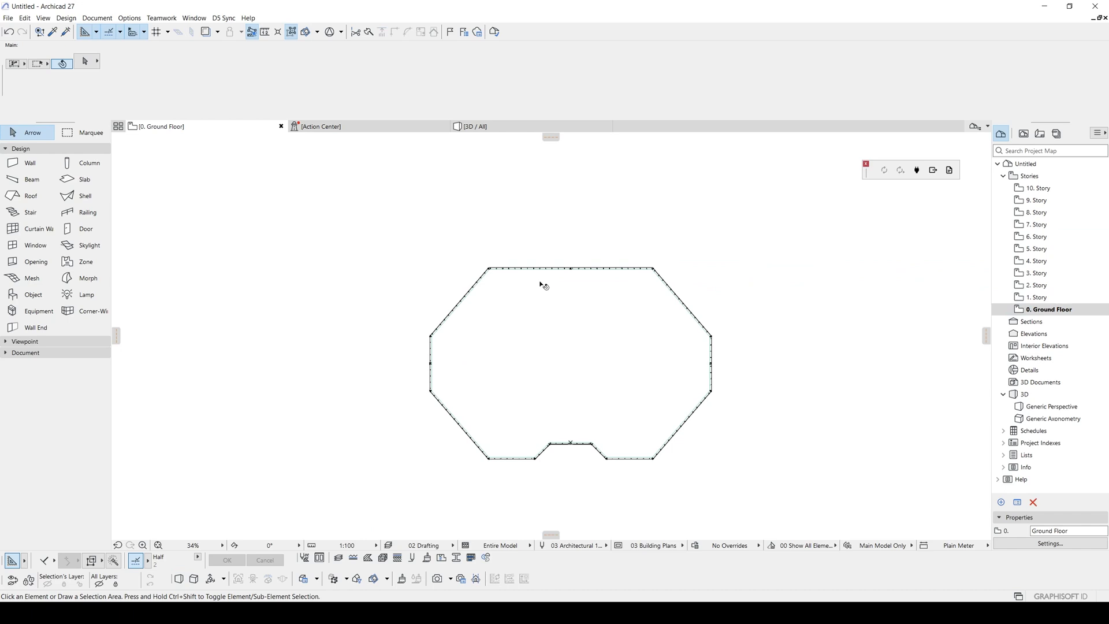
{"action": "middle_click_drag", "start_coordinate": [681, 285], "coordinate": [617, 304]}
{"action": "scroll", "coordinate": [618, 304], "scroll_direction": "down", "scroll_amount": 3}
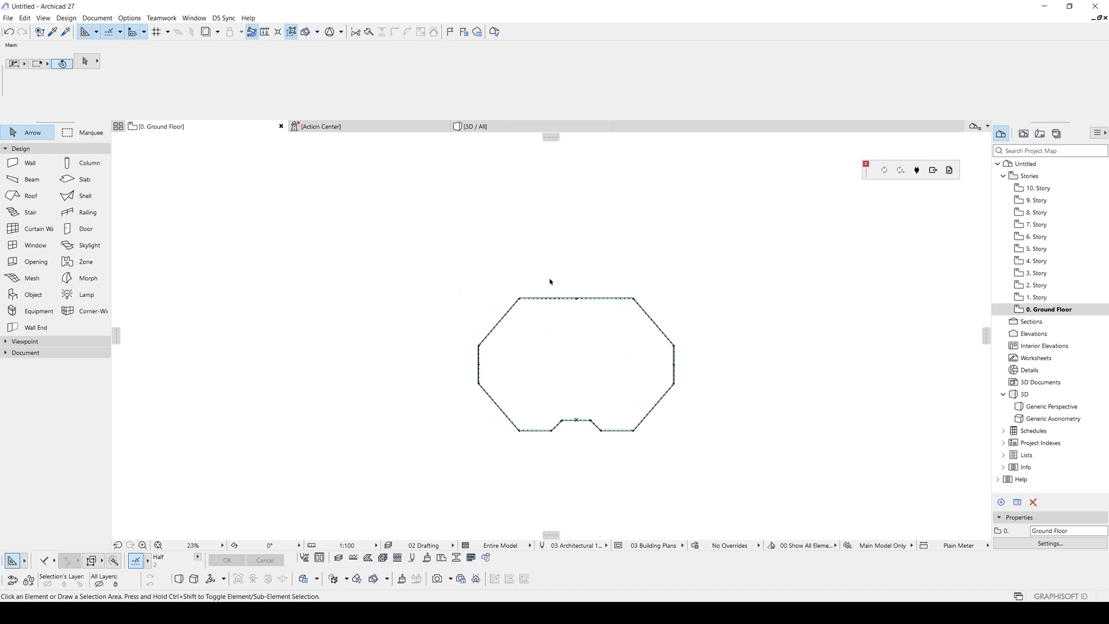
{"action": "key", "text": "F3"}
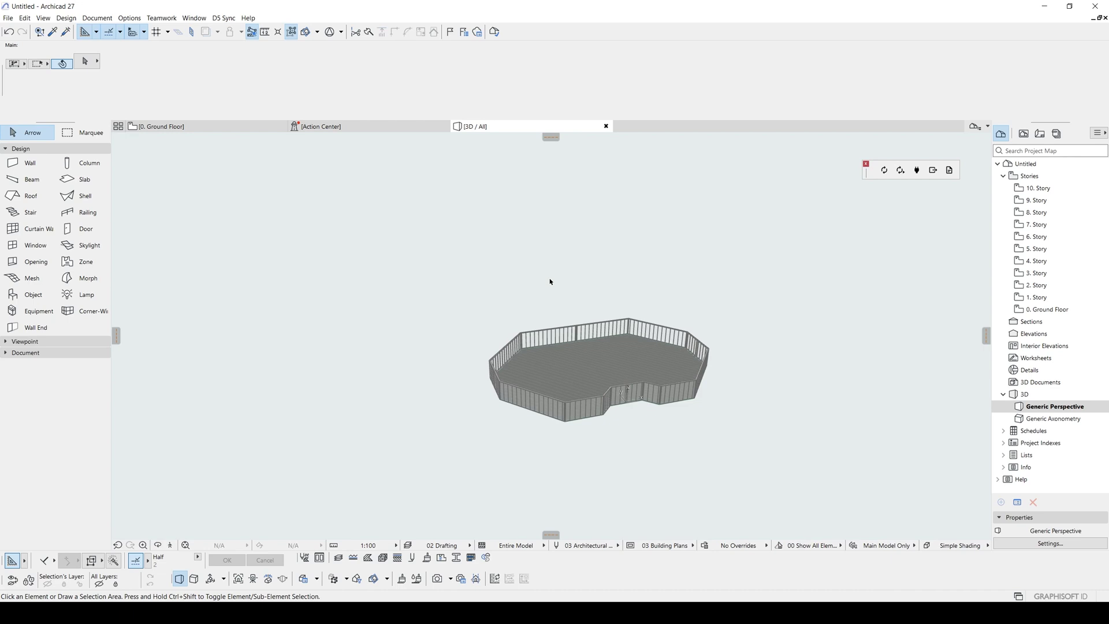
{"action": "scroll", "coordinate": [553, 281], "scroll_direction": "down", "scroll_amount": 2}
{"action": "left_click_drag", "start_coordinate": [802, 470], "coordinate": [735, 427]}
{"action": "left_click", "coordinate": [416, 260]}
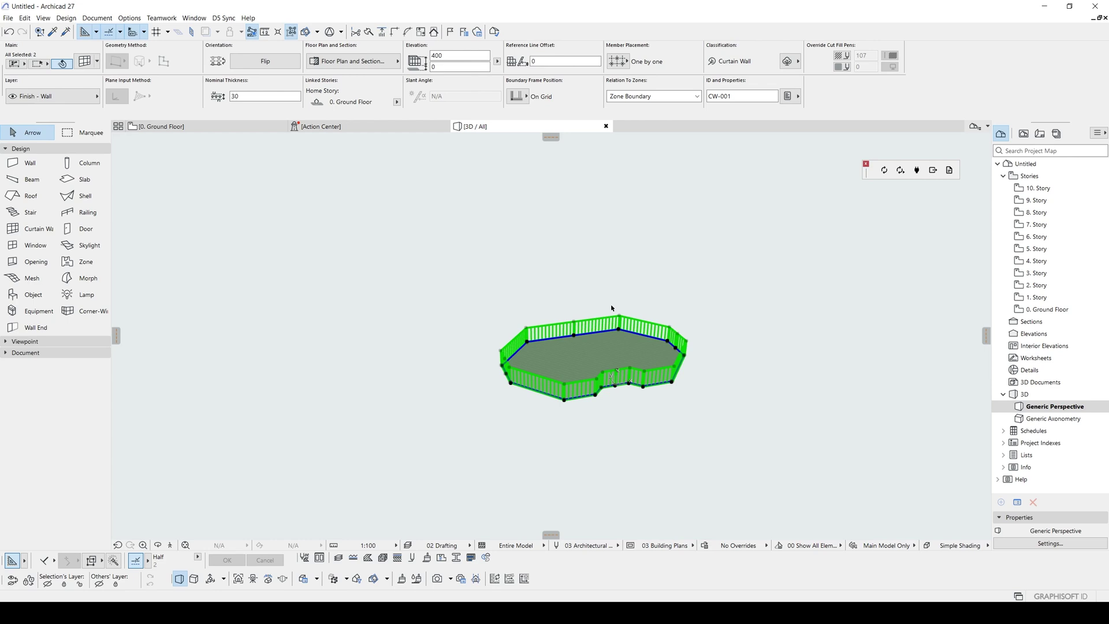
{"action": "left_click", "coordinate": [8, 18]}
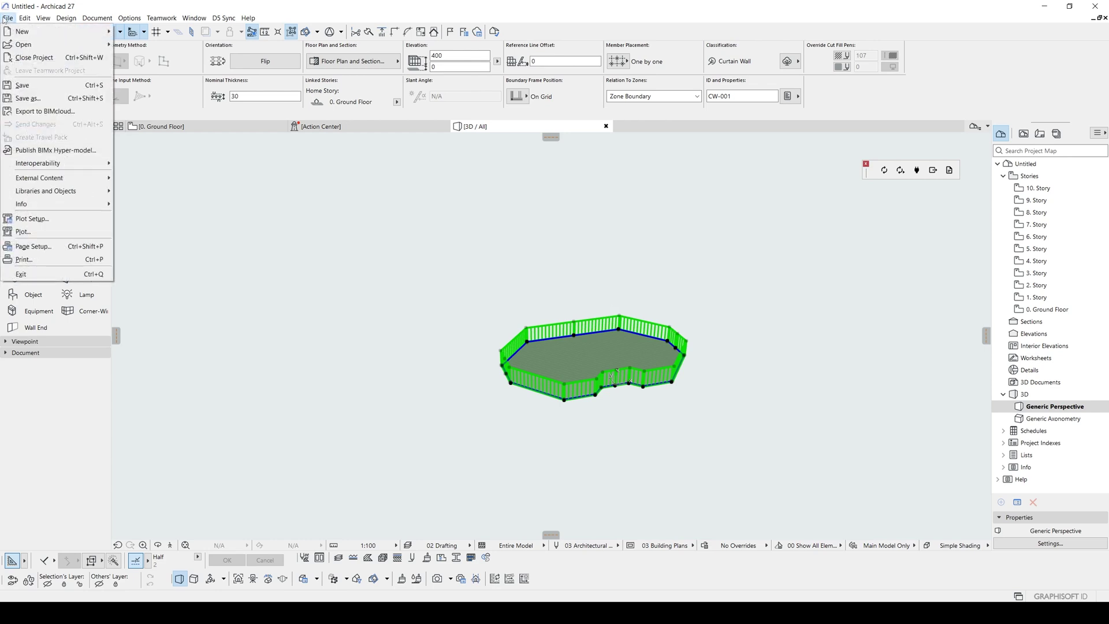
{"action": "mouse_move", "coordinate": [48, 181]}
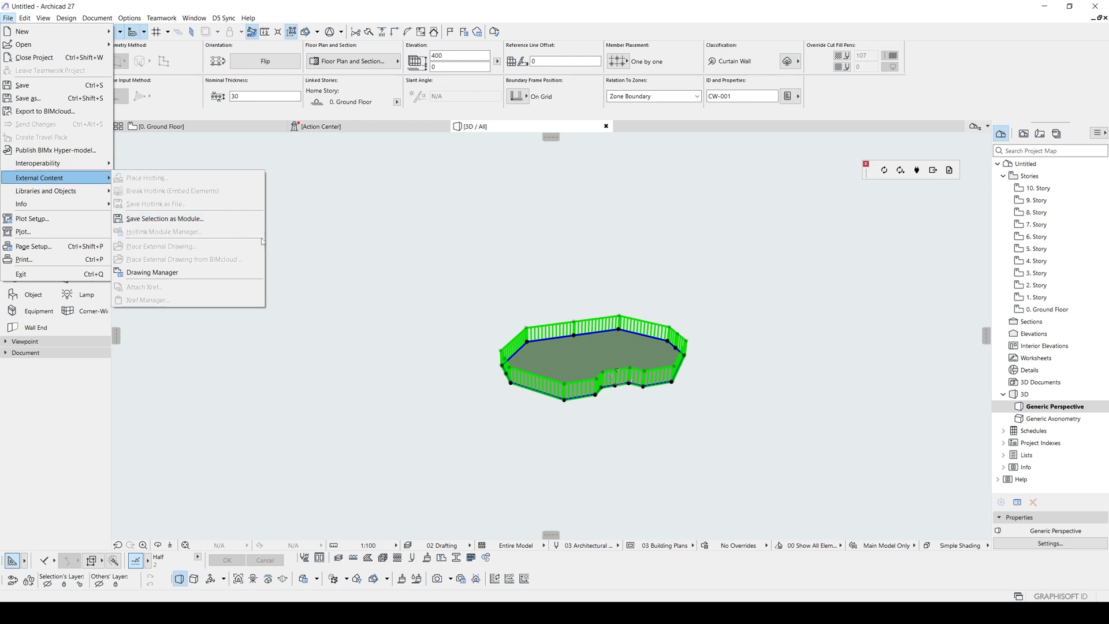
{"action": "left_click", "coordinate": [547, 277]}
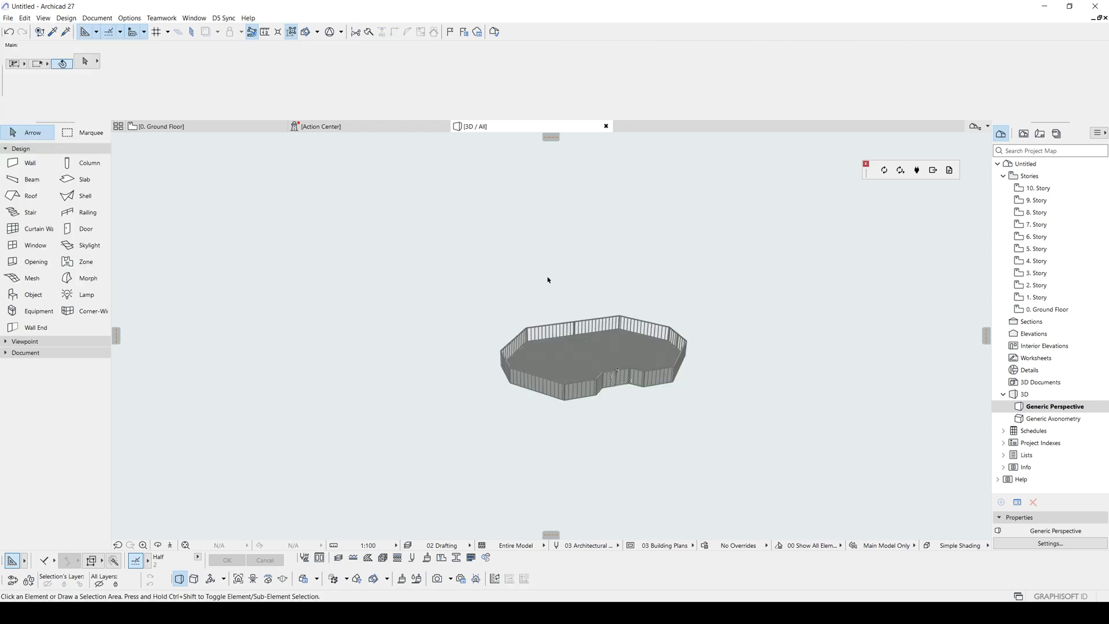
Return to the Ground Floor plan and enclose the whole building outline in a rectangular marquee.
{"action": "key", "text": "F2"}
{"action": "left_click", "coordinate": [82, 132]}
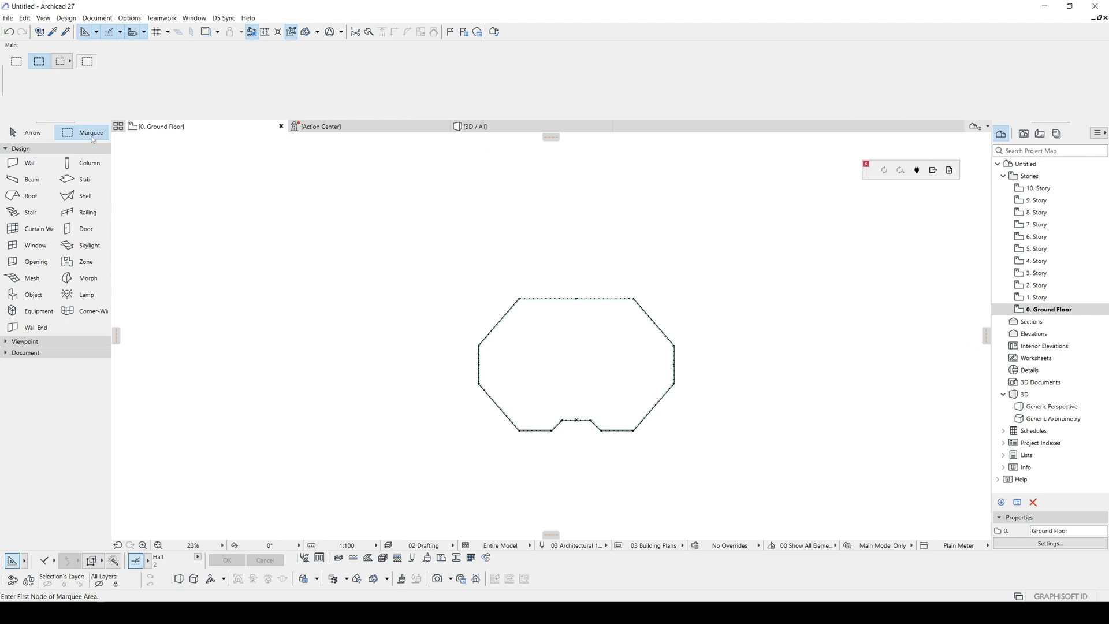
{"action": "left_click", "coordinate": [427, 257]}
{"action": "left_click", "coordinate": [732, 462]}
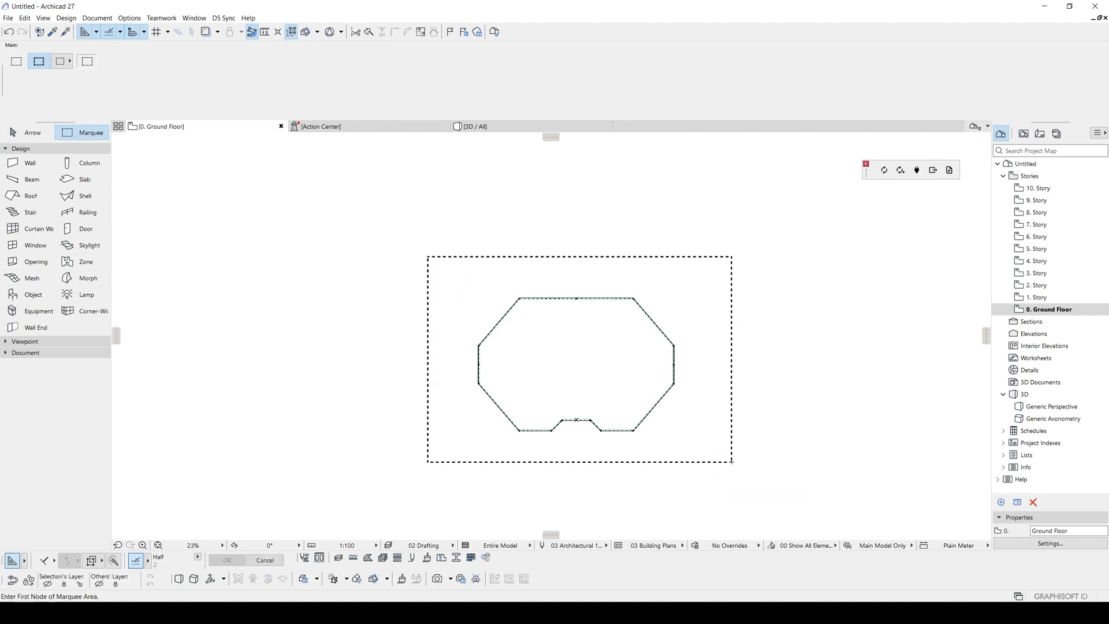
Start saving the marquee selection as a module, with the file name floor plan and the file type Module File (*.mod).
{"action": "left_click", "coordinate": [9, 18]}
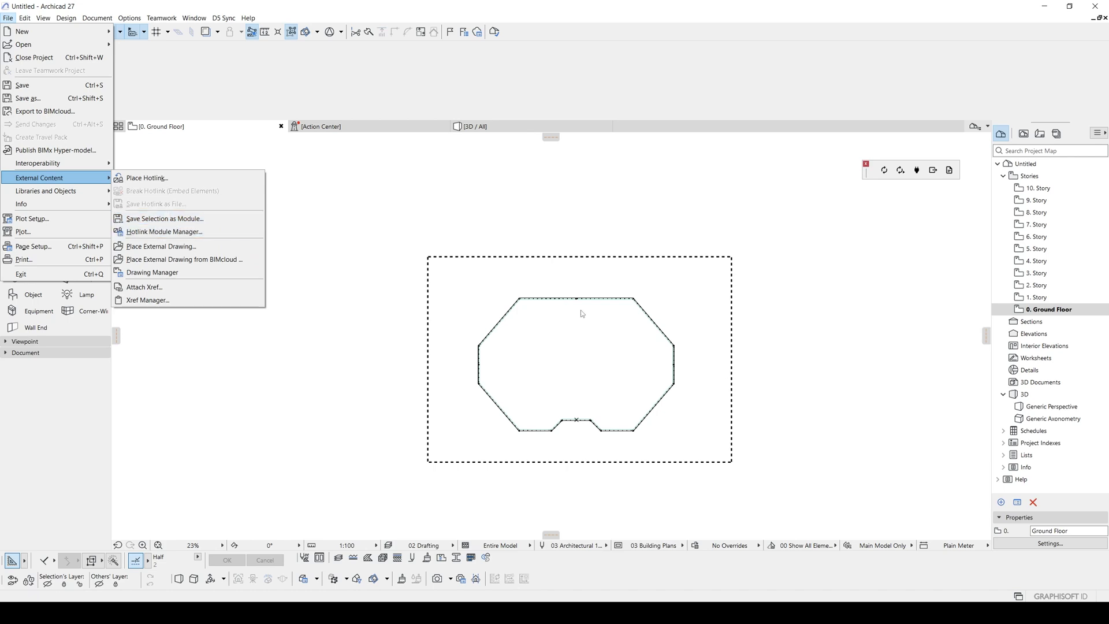
{"action": "left_click", "coordinate": [611, 332]}
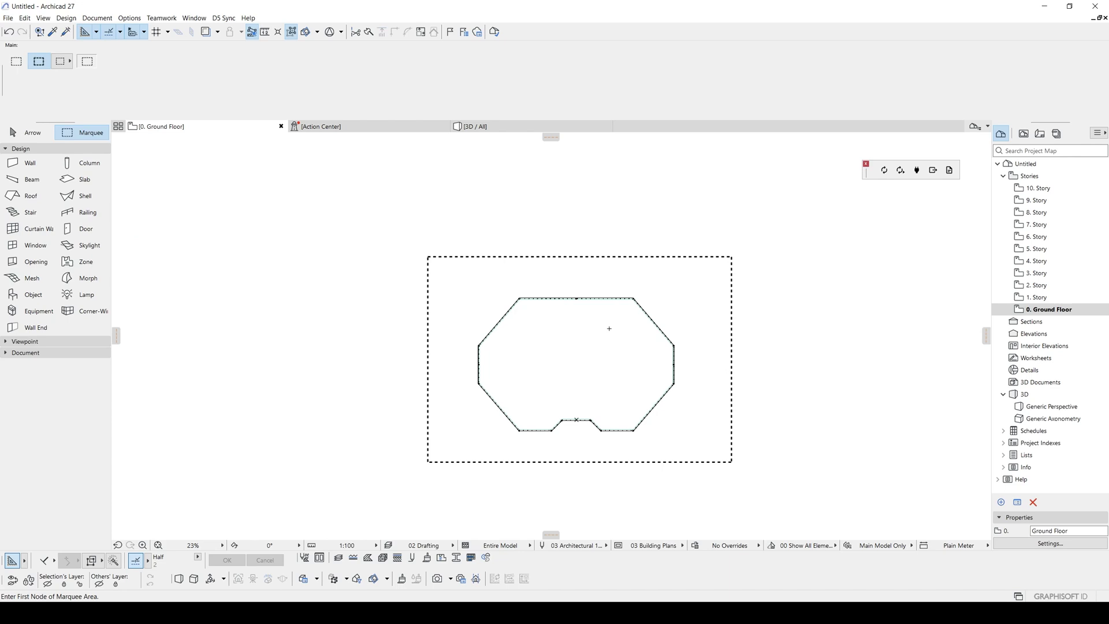
{"action": "left_click", "coordinate": [8, 18]}
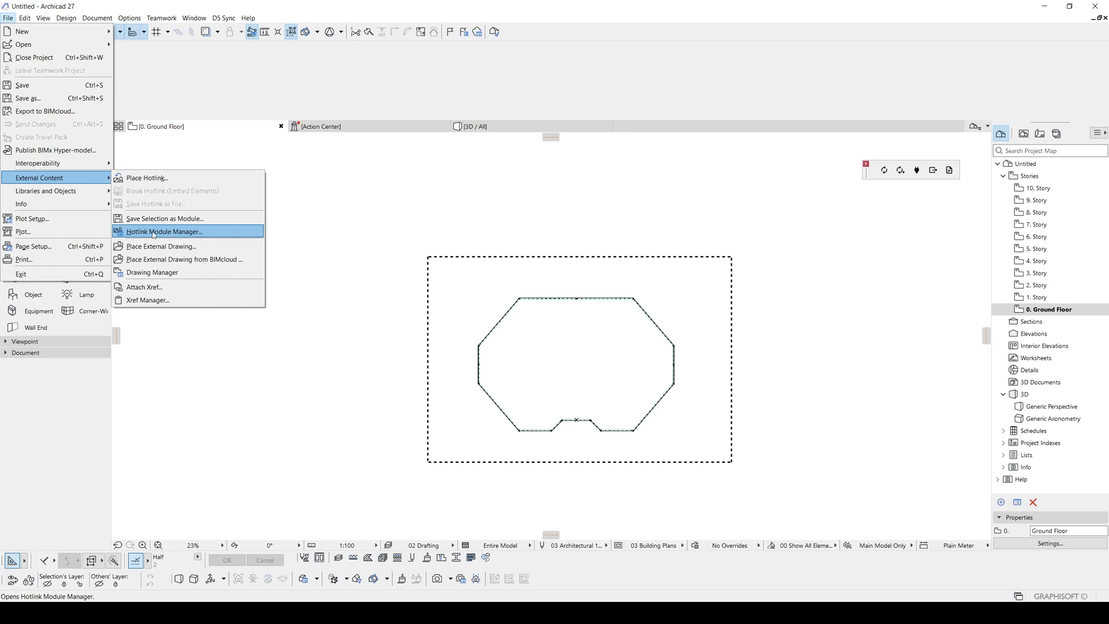
{"action": "left_click", "coordinate": [151, 223]}
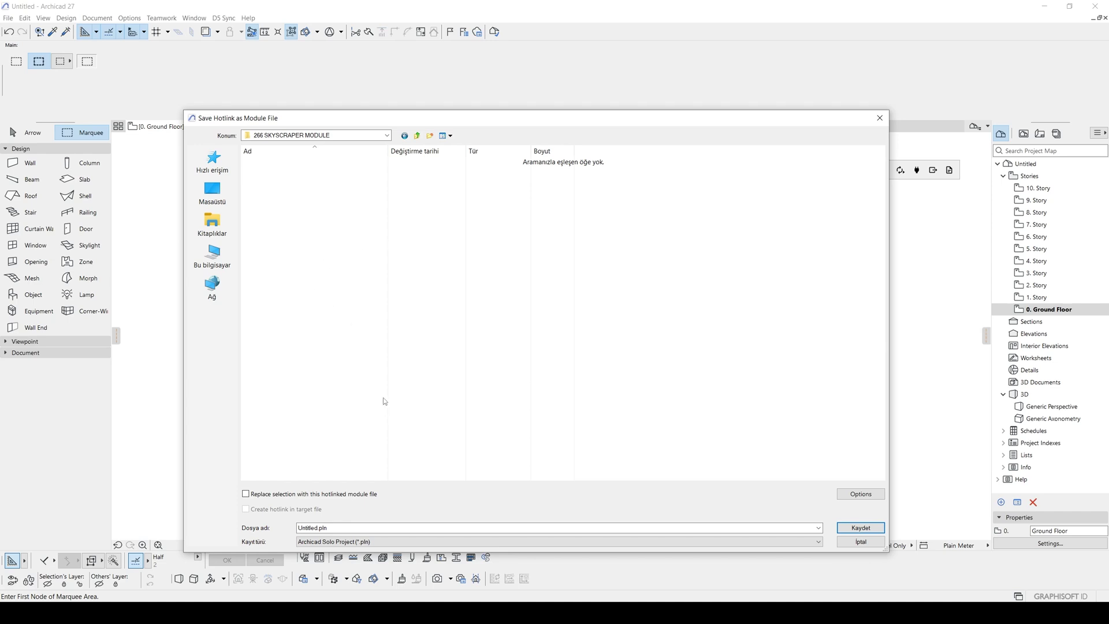
{"action": "left_click_drag", "start_coordinate": [336, 528], "coordinate": [286, 531]}
{"action": "type", "text": "floor plan"}
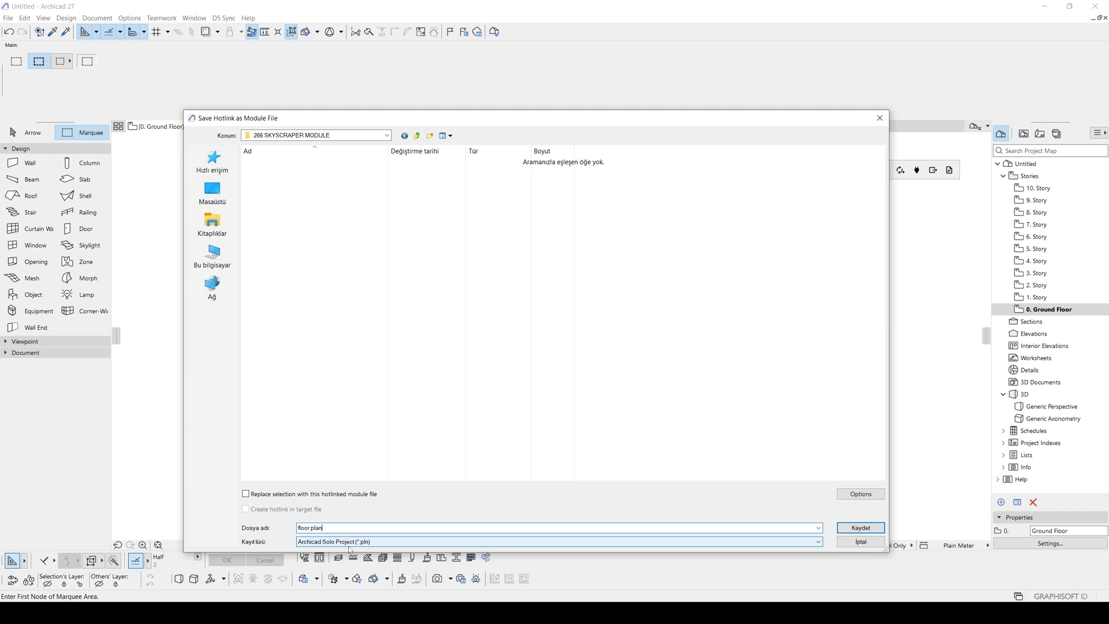
{"action": "left_click", "coordinate": [312, 544]}
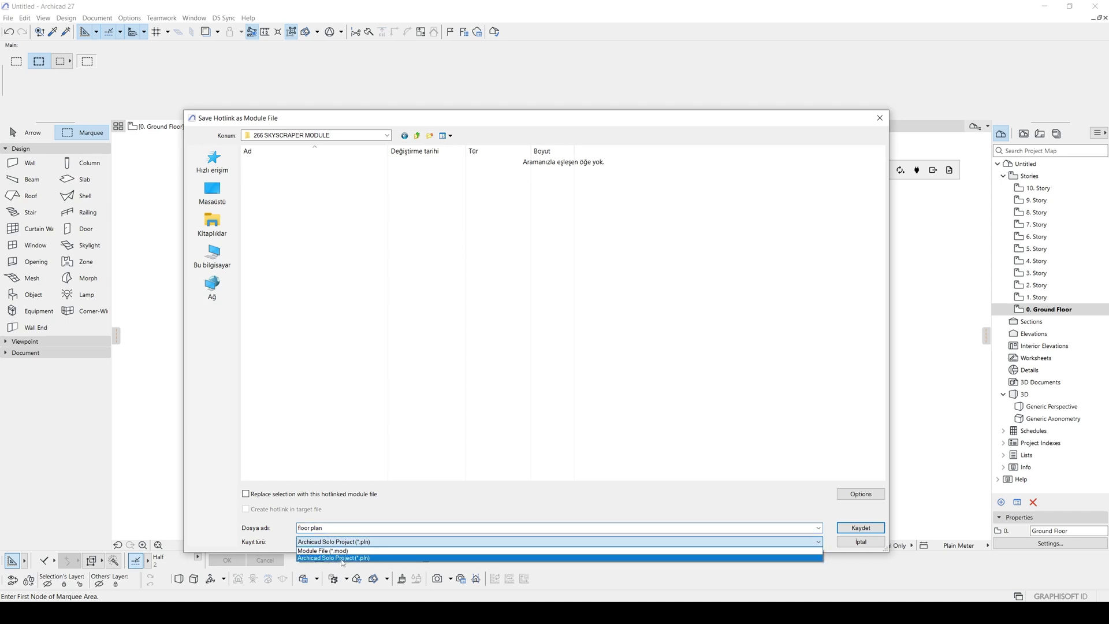
{"action": "left_click", "coordinate": [354, 544]}
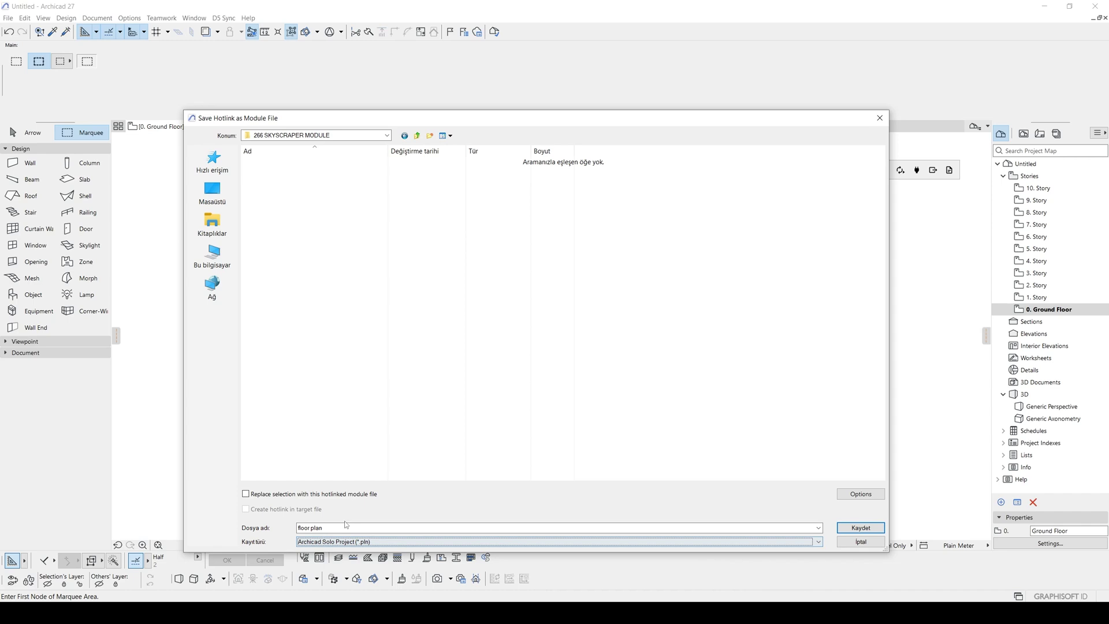
{"action": "left_click", "coordinate": [345, 542]}
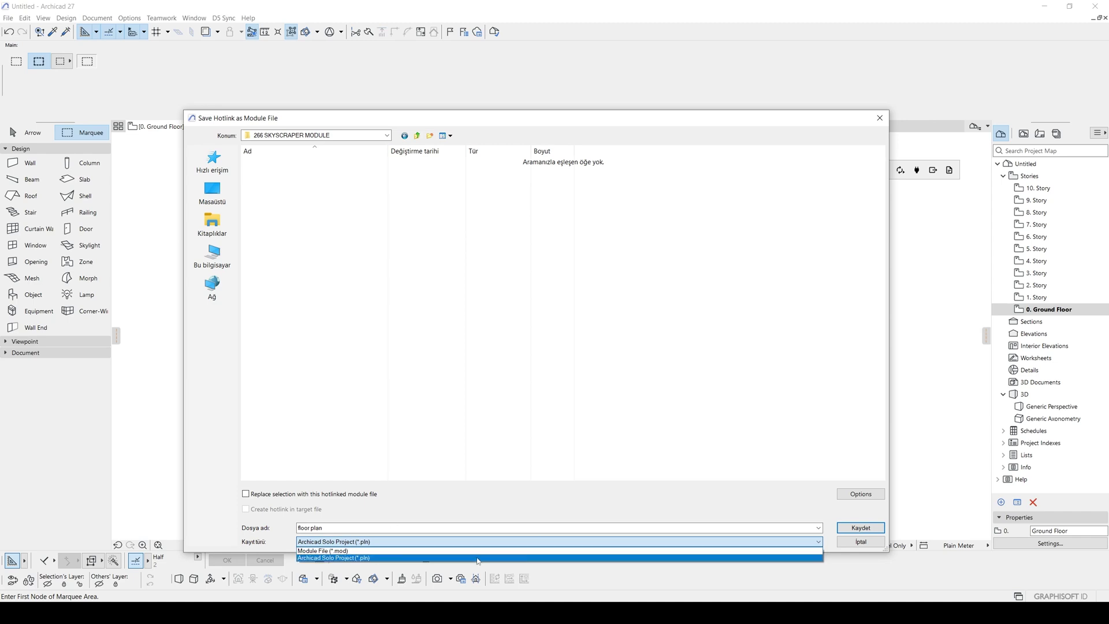
{"action": "left_click", "coordinate": [312, 551]}
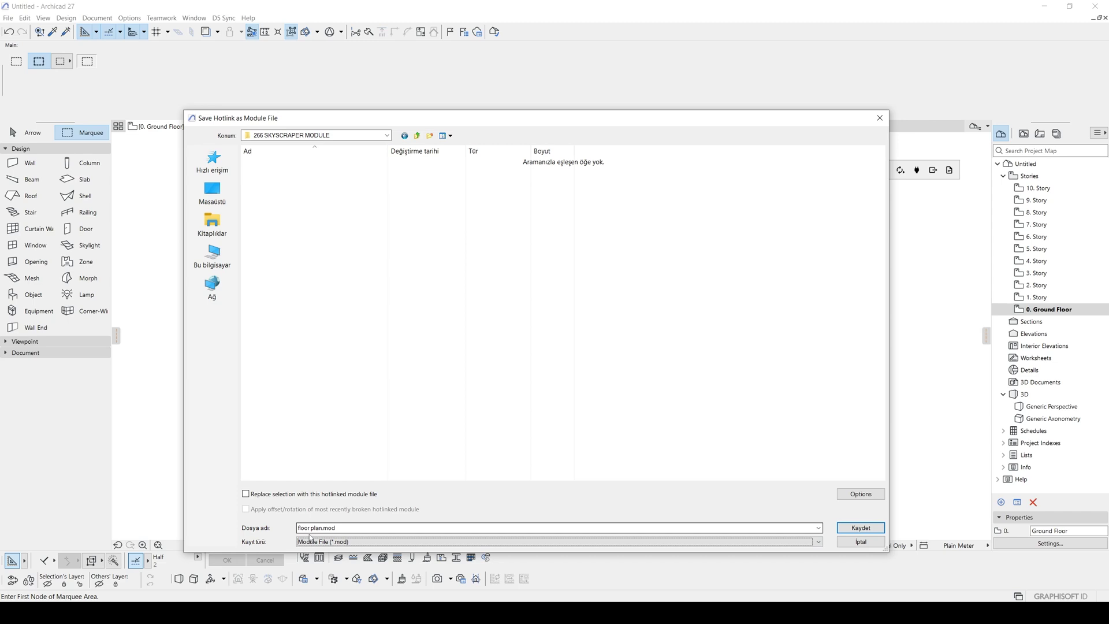
Enable replacing the selection with the hotlinked module file, save floor plan.mod in the 266 SKYSCRAPER MODULE folder and clear the marquee.
{"action": "left_click", "coordinate": [360, 526]}
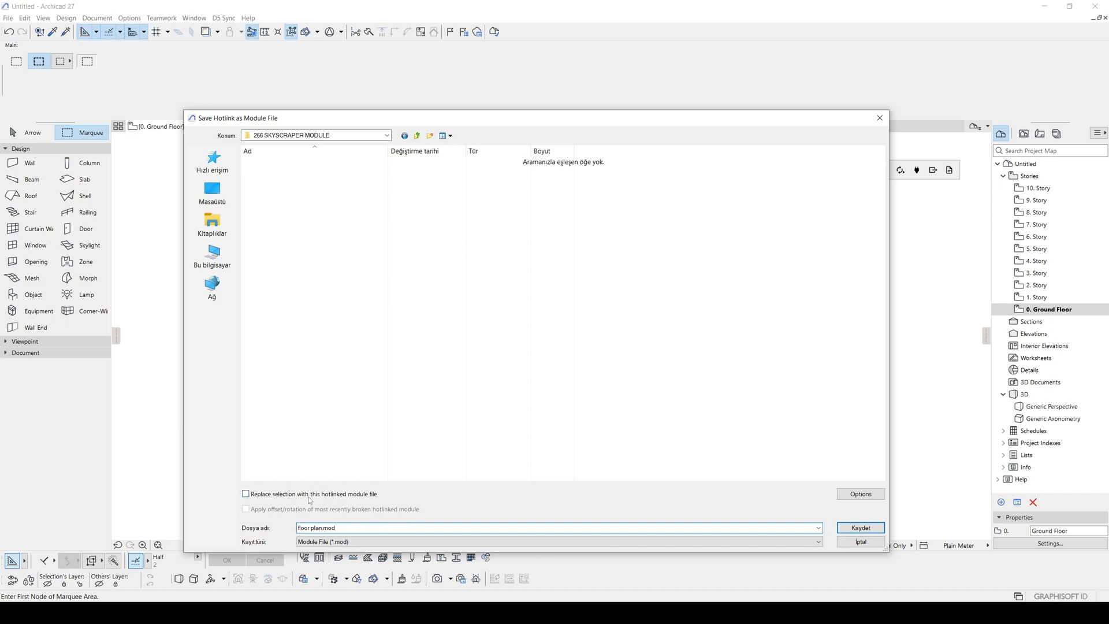
{"action": "left_click_drag", "start_coordinate": [586, 119], "coordinate": [519, 421]}
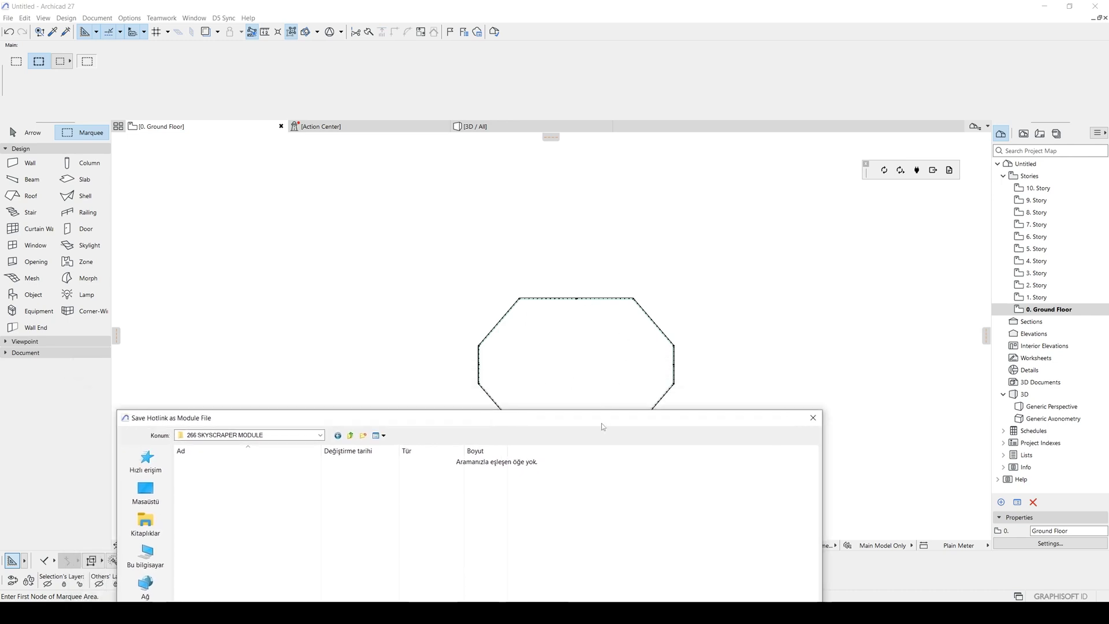
{"action": "left_click_drag", "start_coordinate": [601, 425], "coordinate": [574, 485]}
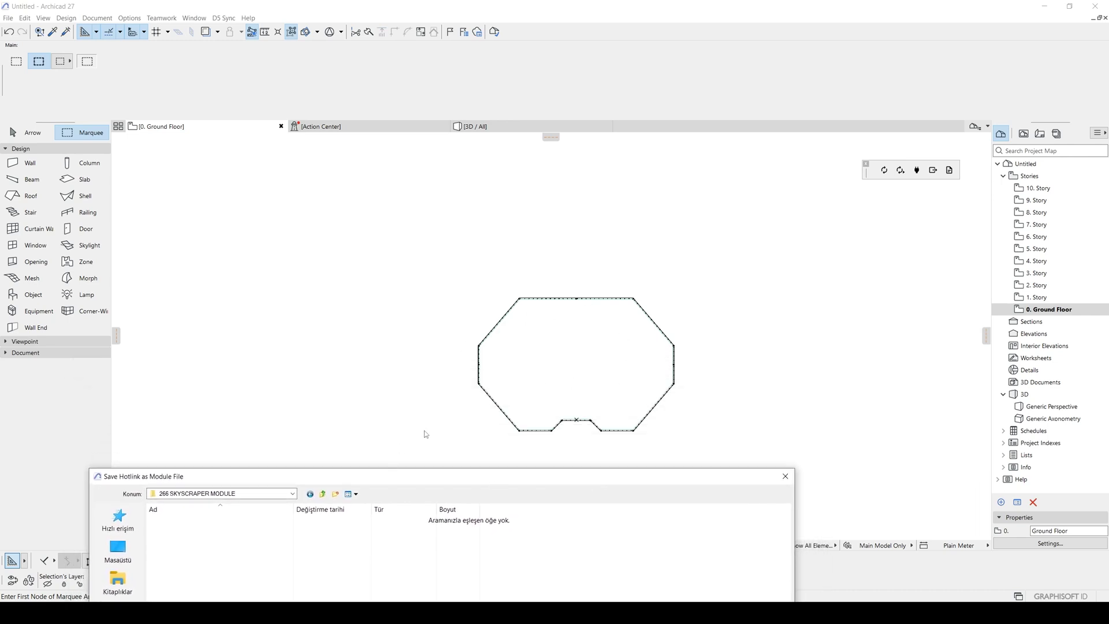
{"action": "left_click_drag", "start_coordinate": [486, 482], "coordinate": [569, 131]}
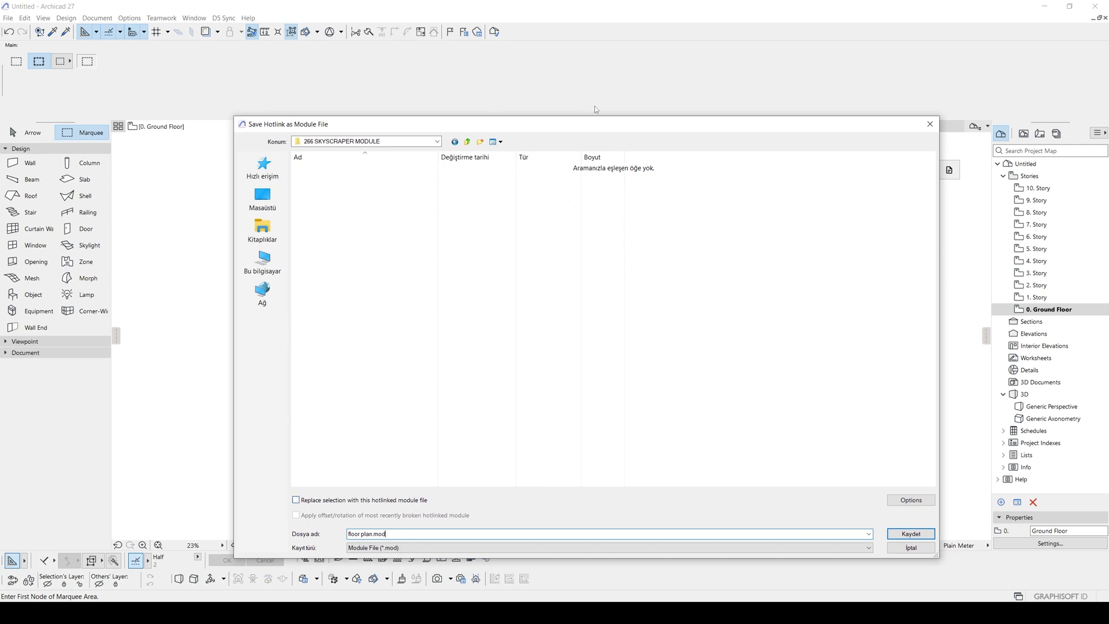
{"action": "left_click_drag", "start_coordinate": [559, 124], "coordinate": [495, 118]}
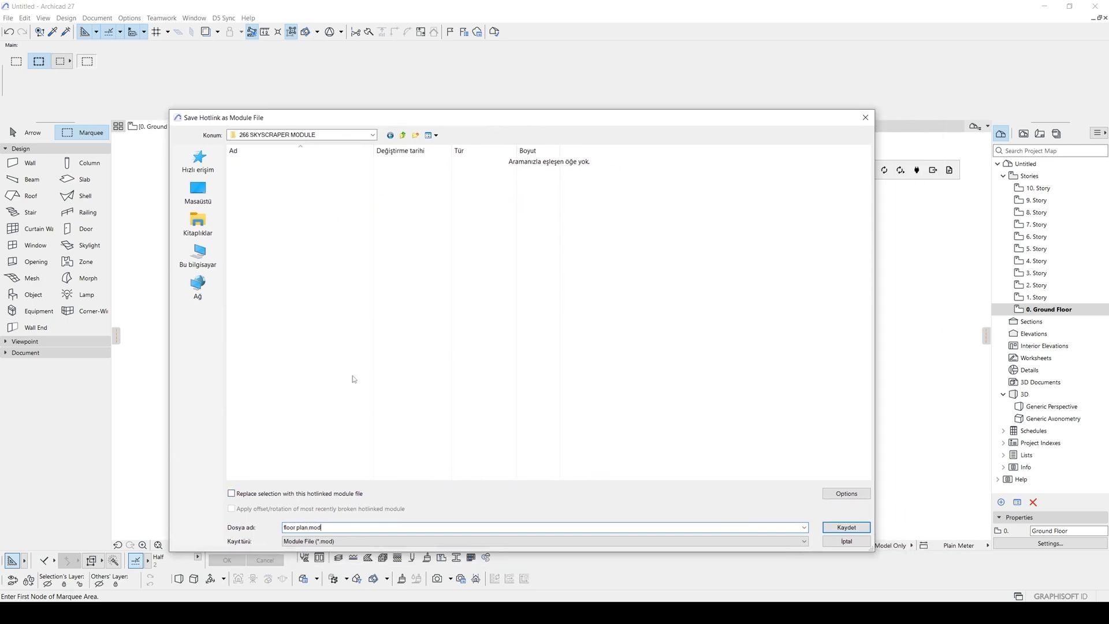
{"action": "left_click_drag", "start_coordinate": [422, 121], "coordinate": [458, 110]}
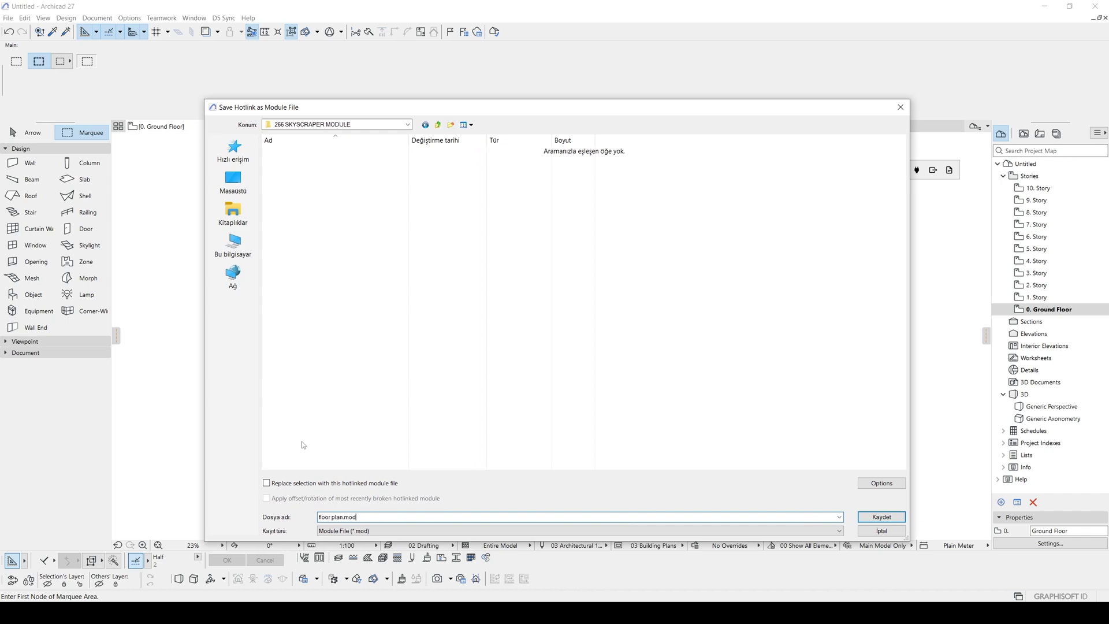
{"action": "left_click", "coordinate": [269, 486]}
{"action": "left_click", "coordinate": [880, 517]}
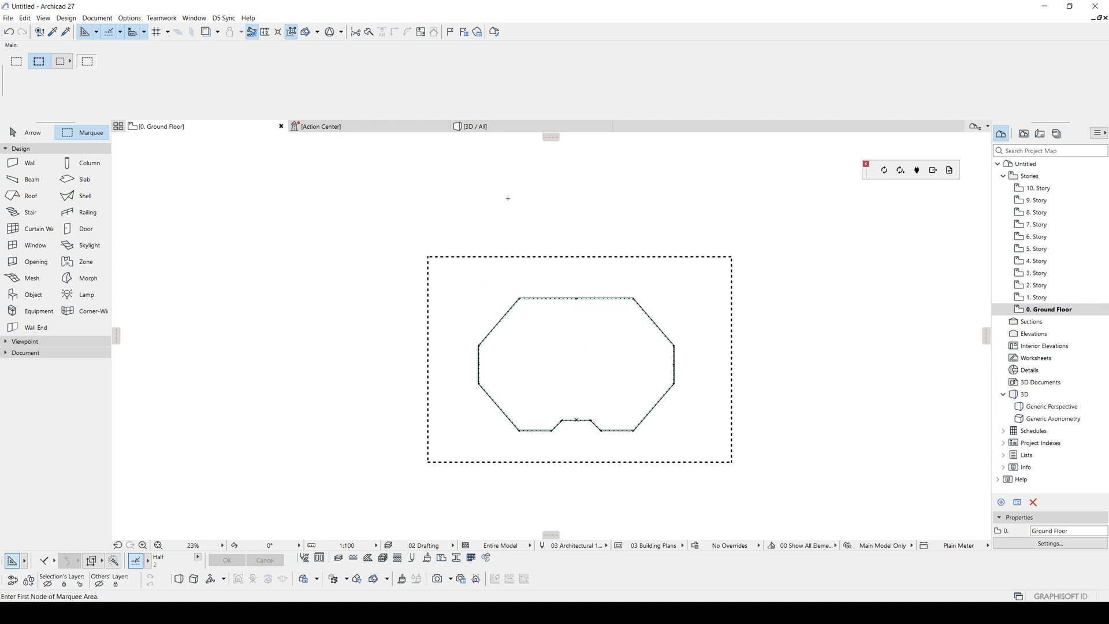
{"action": "key", "text": "Escape"}
{"action": "key", "text": "Escape"}
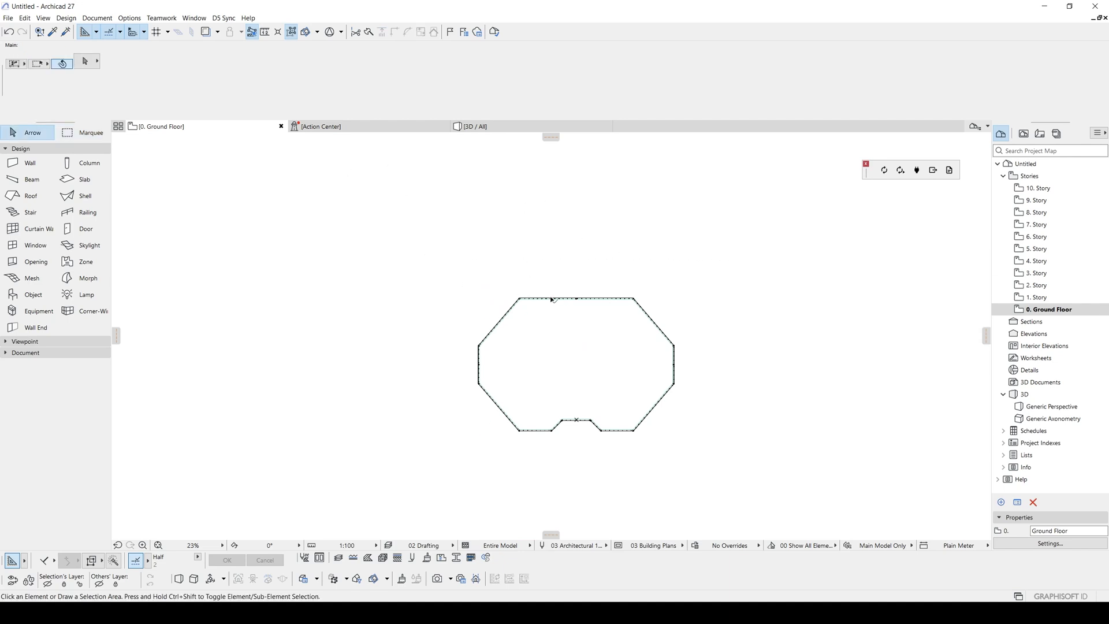
Select the building's slab in the floor plan and examine how the hotlinked slab and curtain wall appear along the upper edge.
{"action": "scroll", "coordinate": [540, 309], "scroll_direction": "up", "scroll_amount": 2}
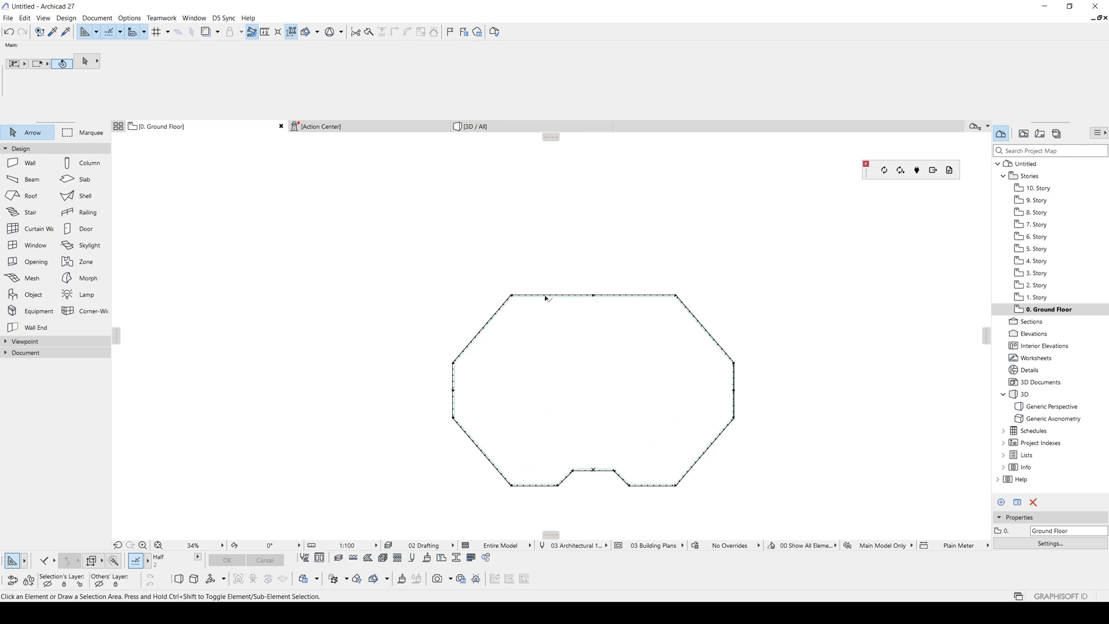
{"action": "scroll", "coordinate": [533, 302], "scroll_direction": "up", "scroll_amount": 3}
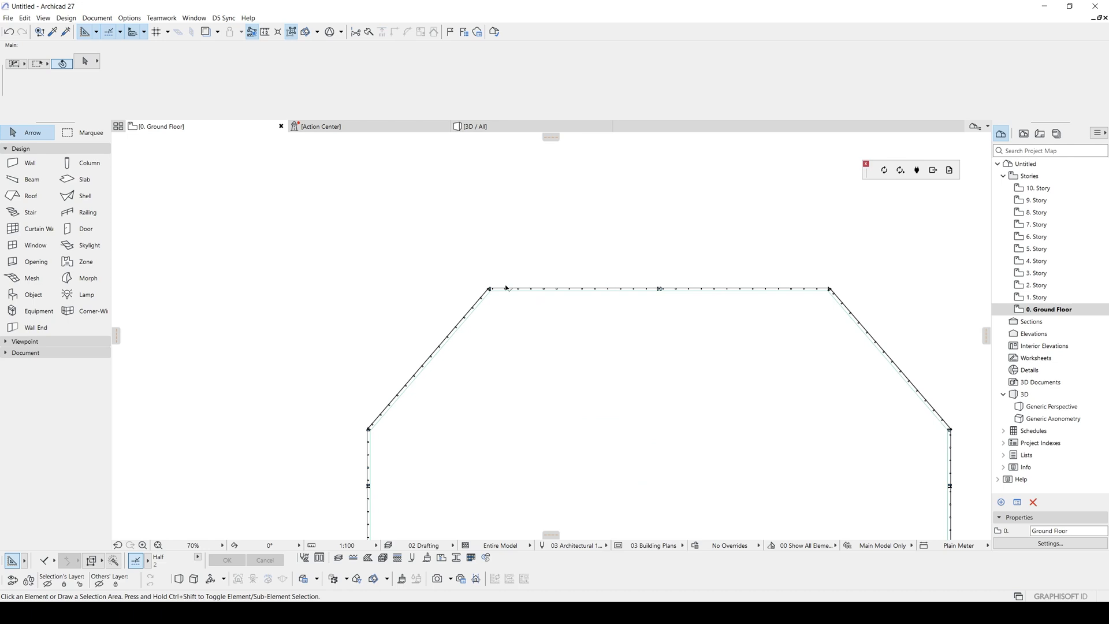
{"action": "scroll", "coordinate": [506, 287], "scroll_direction": "down", "scroll_amount": 2}
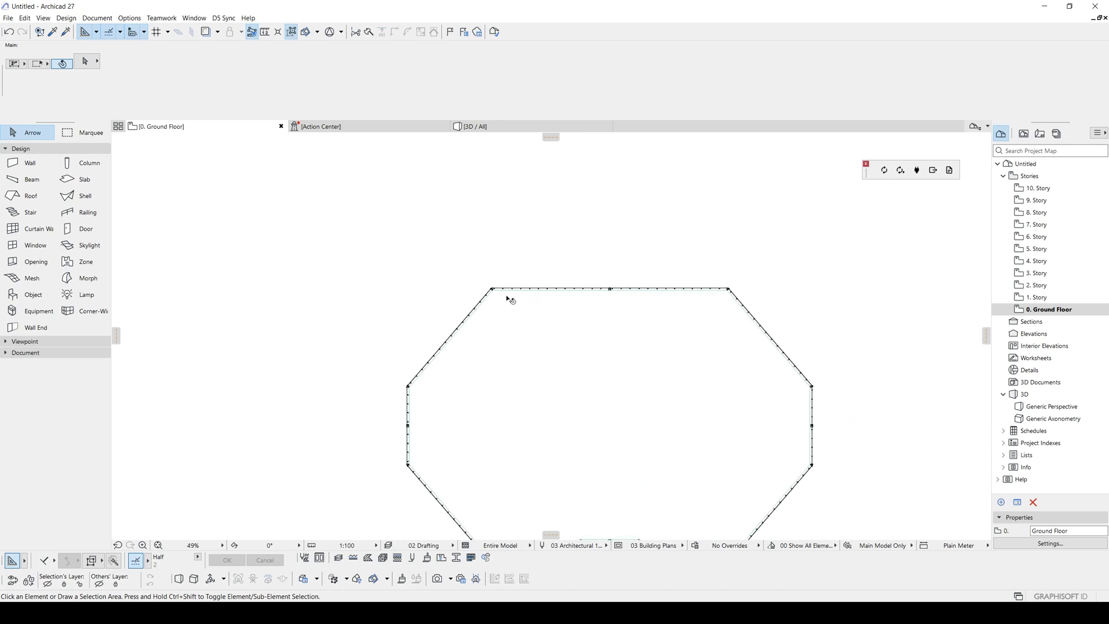
{"action": "scroll", "coordinate": [508, 297], "scroll_direction": "up", "scroll_amount": 2}
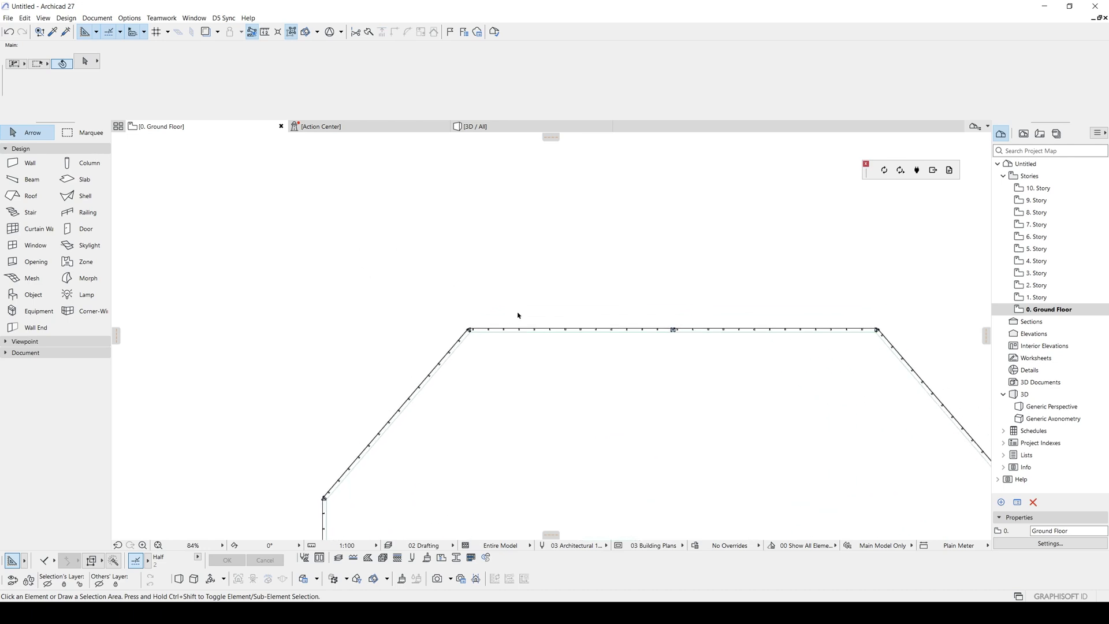
{"action": "middle_click_drag", "start_coordinate": [518, 315], "coordinate": [517, 297]}
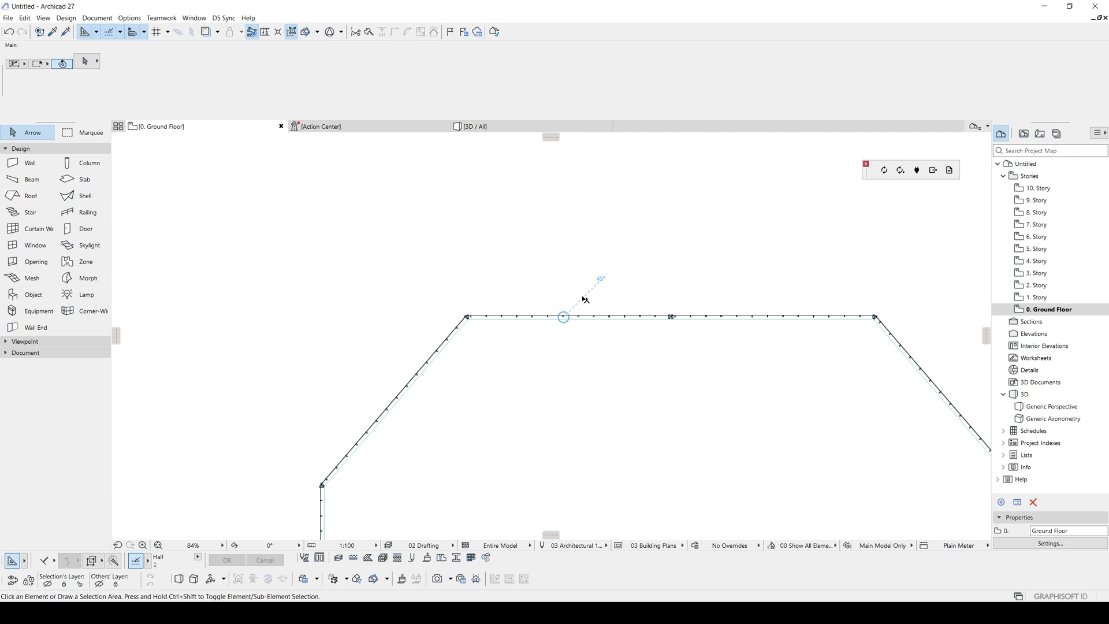
{"action": "scroll", "coordinate": [599, 329], "scroll_direction": "down", "scroll_amount": 5}
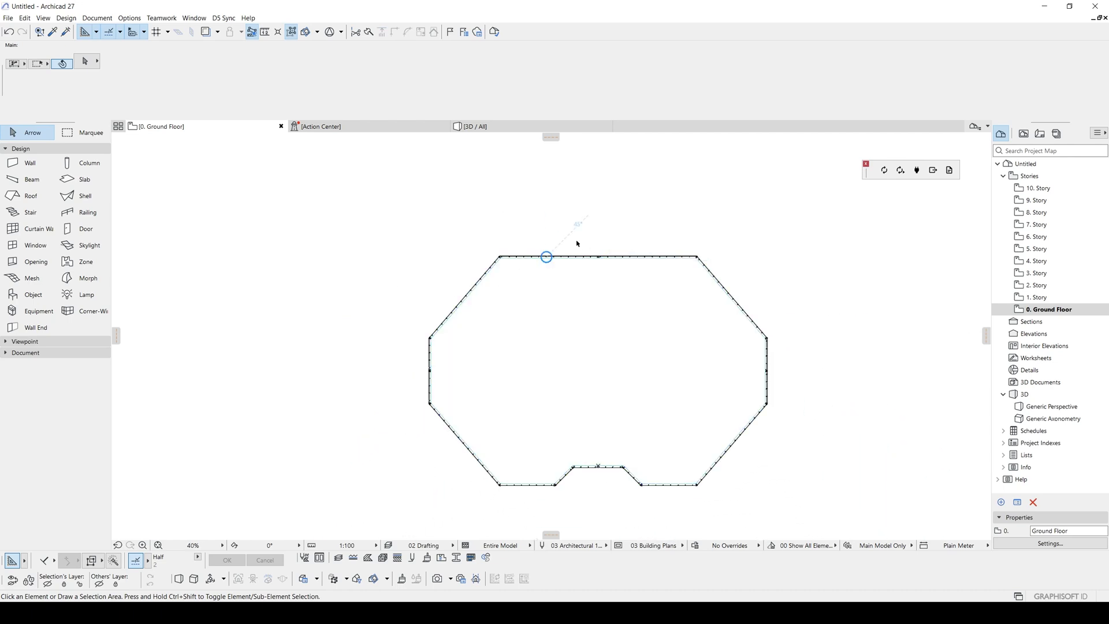
{"action": "left_click_drag", "start_coordinate": [760, 210], "coordinate": [832, 260]}
{"action": "left_click", "coordinate": [666, 327]}
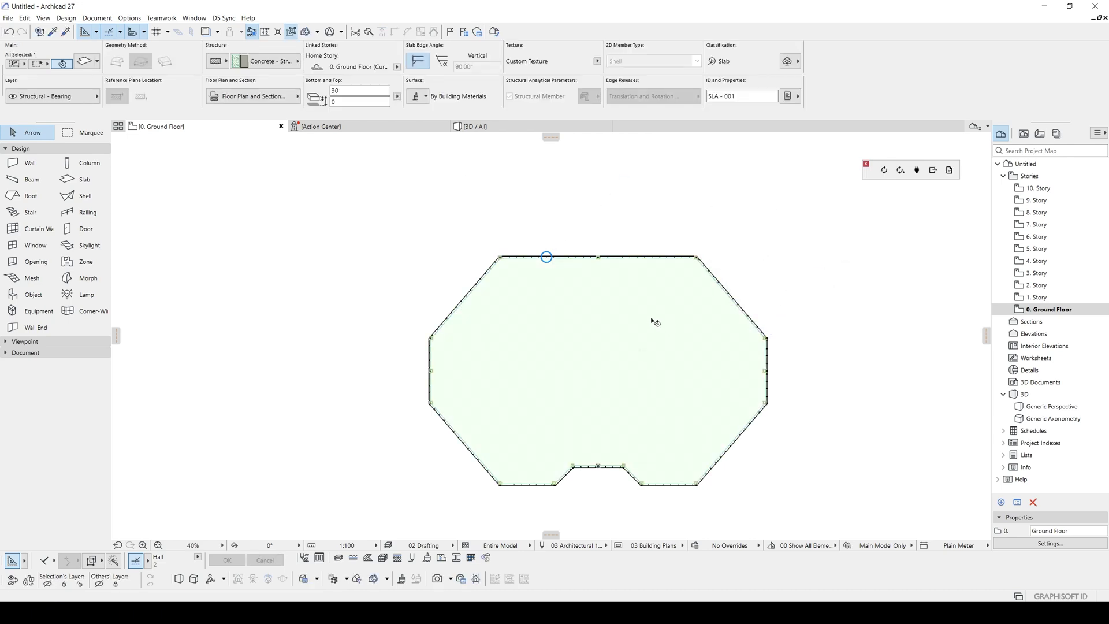
{"action": "scroll", "coordinate": [587, 251], "scroll_direction": "up", "scroll_amount": 5}
{"action": "scroll", "coordinate": [630, 261], "scroll_direction": "up", "scroll_amount": 7}
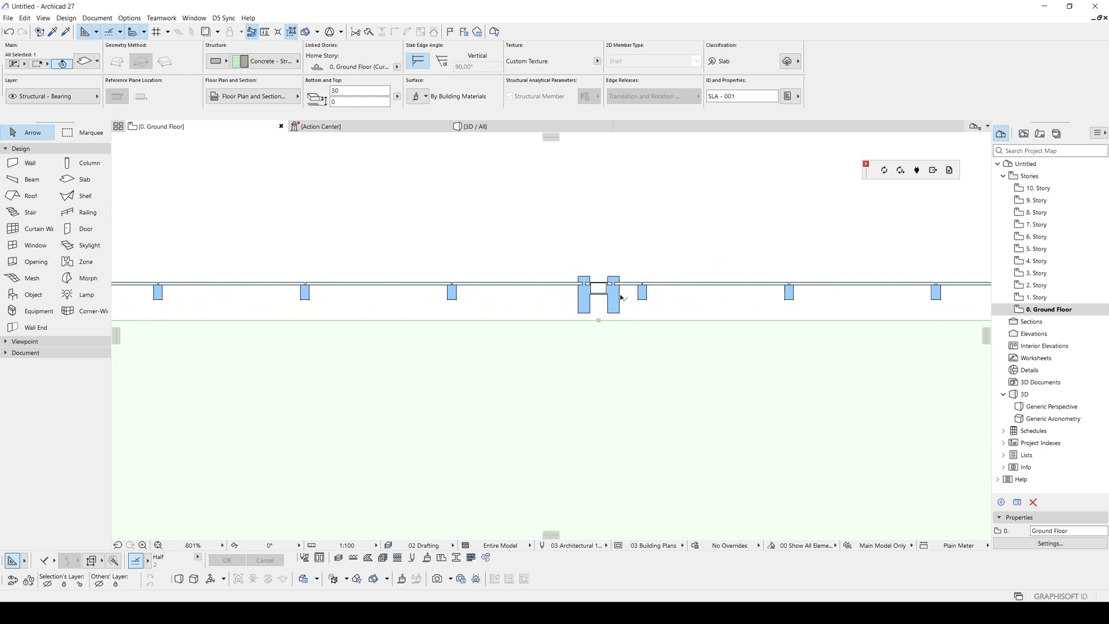
{"action": "scroll", "coordinate": [134, 322], "scroll_direction": "down", "scroll_amount": 1}
{"action": "middle_click_drag", "start_coordinate": [134, 322], "coordinate": [642, 288]}
{"action": "scroll", "coordinate": [252, 492], "scroll_direction": "down", "scroll_amount": 3}
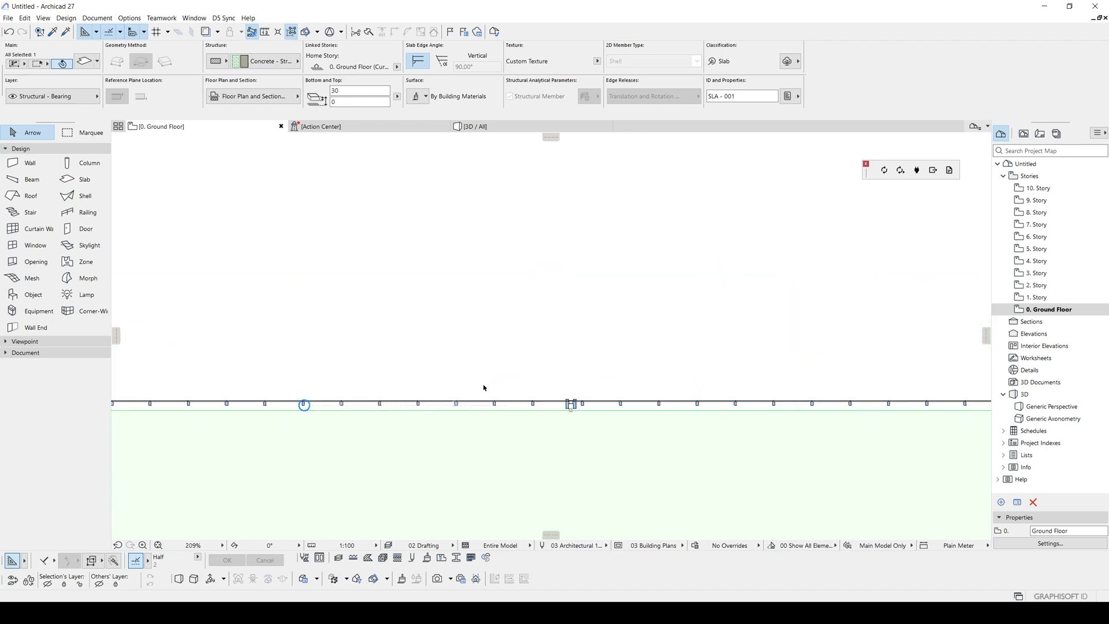
Draw a small rectangular slab in the empty area above the building's upper edge and select it.
{"action": "key", "text": "Escape"}
{"action": "left_click", "coordinate": [78, 179]}
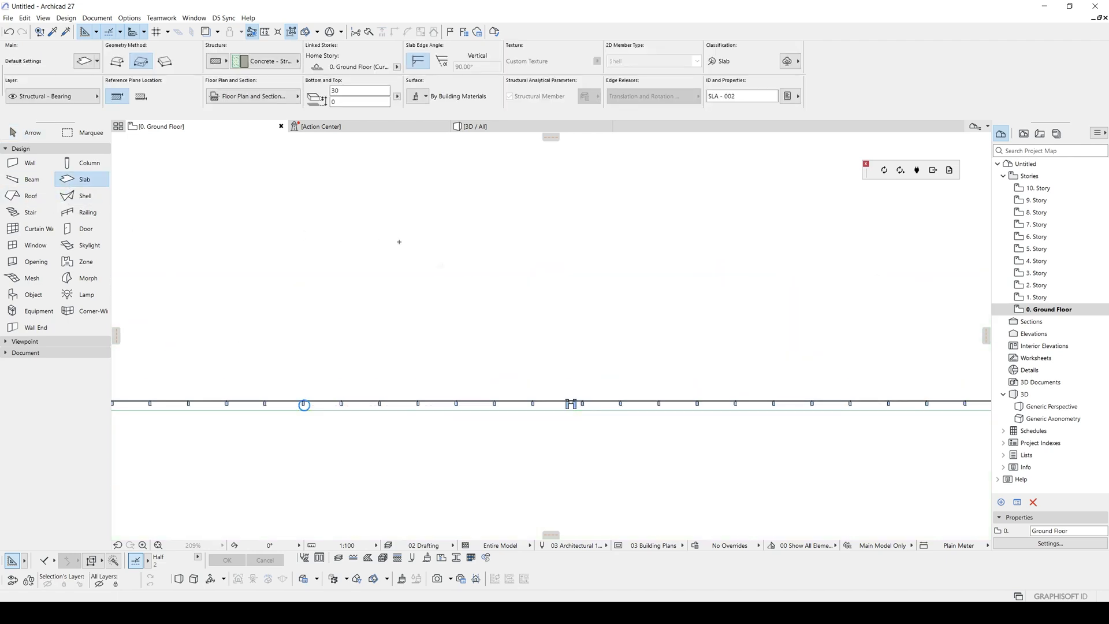
{"action": "left_click", "coordinate": [399, 242]}
{"action": "left_click", "coordinate": [534, 304]}
{"action": "key", "text": "Escape"}
{"action": "left_click", "coordinate": [453, 287]}
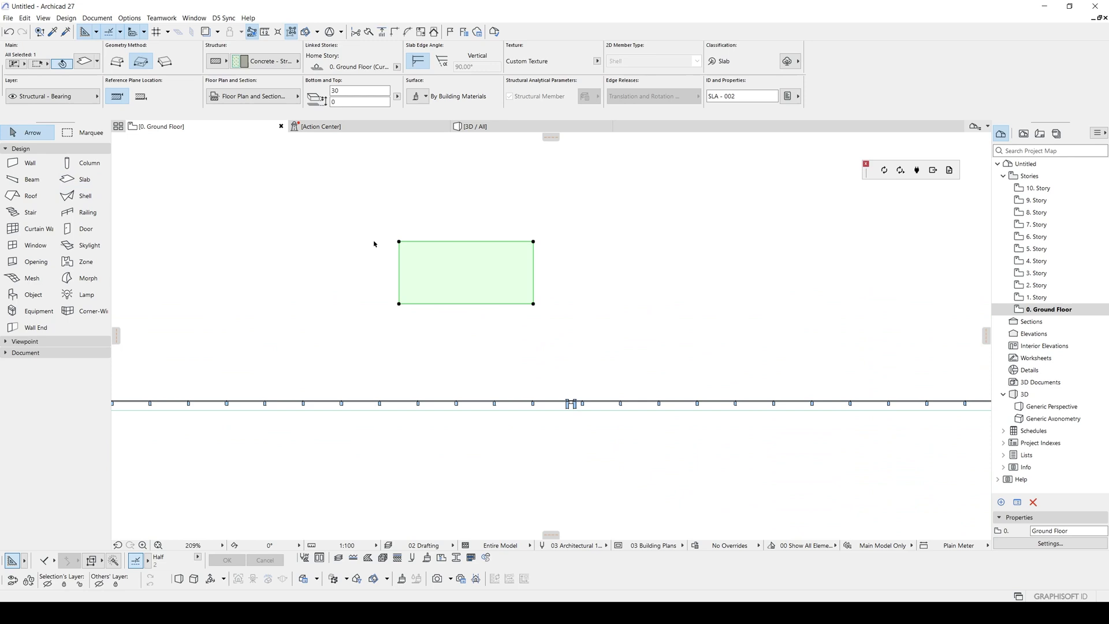
Move the small rectangular slab diagonally closer to the building's upper edge.
{"action": "scroll", "coordinate": [407, 248], "scroll_direction": "up", "scroll_amount": 3}
{"action": "key", "text": "ctrl+d"}
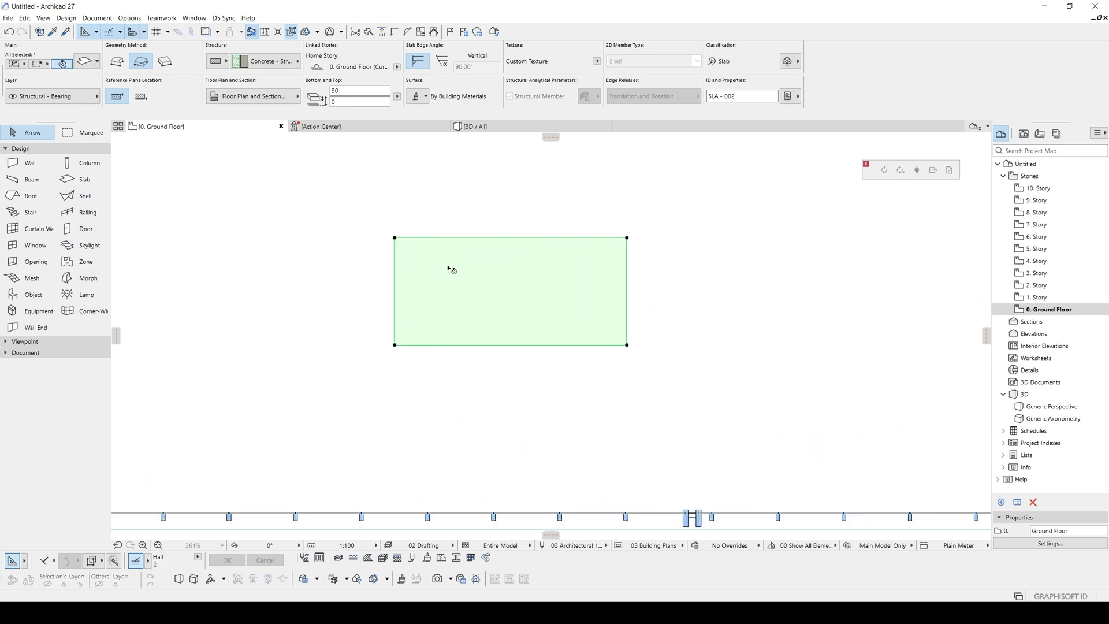
{"action": "left_click", "coordinate": [447, 268]}
{"action": "left_click", "coordinate": [582, 345]}
{"action": "middle_click_drag", "start_coordinate": [680, 398], "coordinate": [548, 303]}
Select the building's hotlinked slab, examine which commands are offered for it, and clear the selection.
{"action": "left_click", "coordinate": [668, 467]}
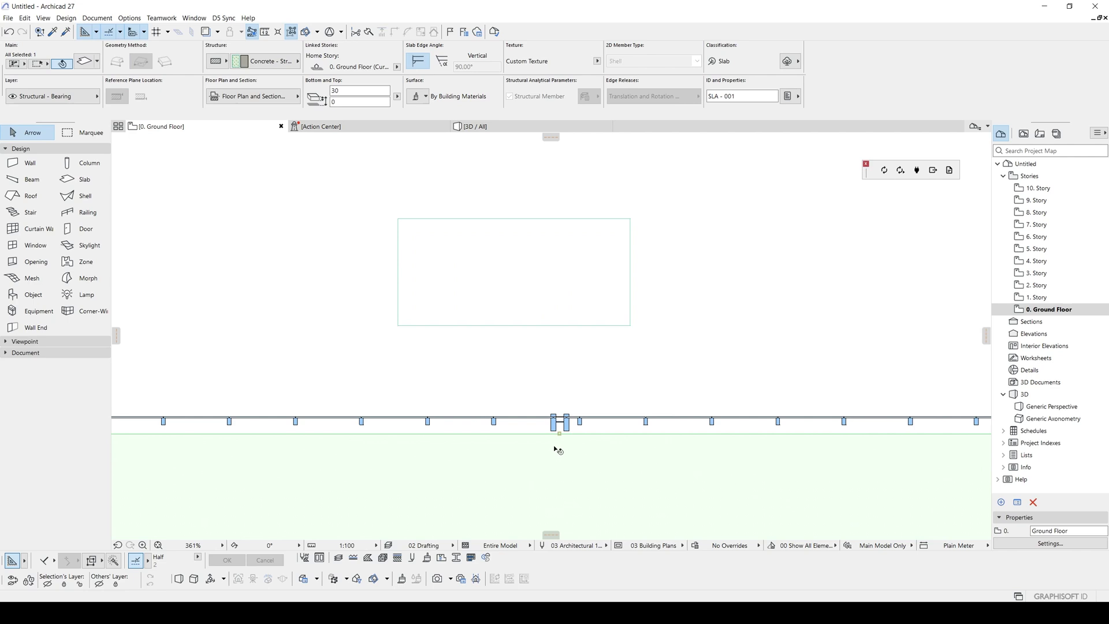
{"action": "scroll", "coordinate": [560, 450], "scroll_direction": "up", "scroll_amount": 2}
{"action": "middle_click_drag", "start_coordinate": [565, 374], "coordinate": [602, 416]}
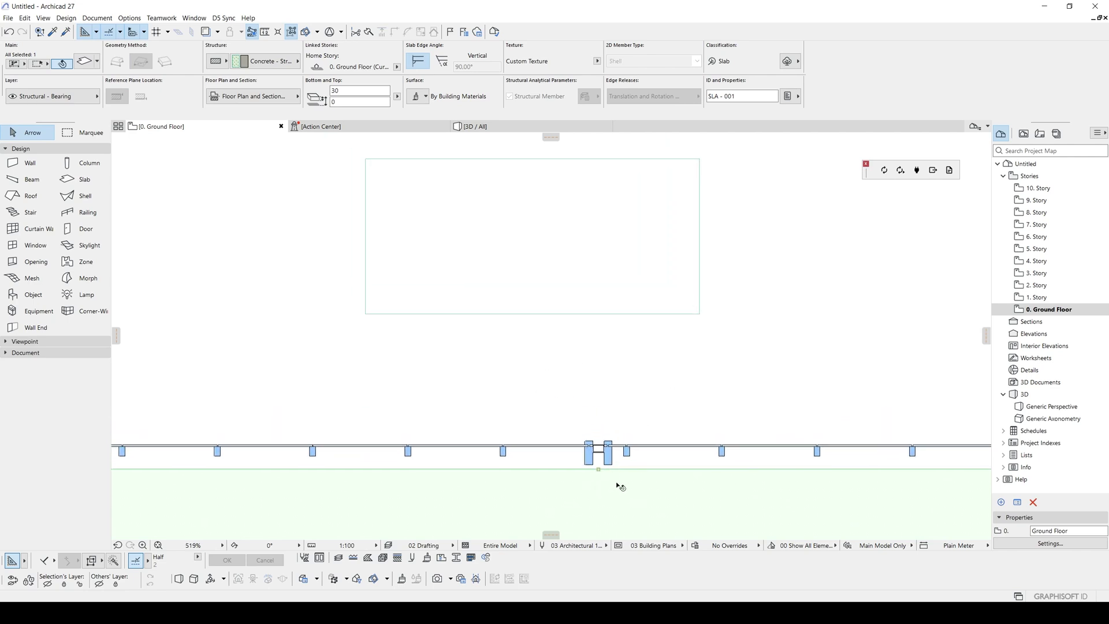
{"action": "right_click", "coordinate": [716, 409]}
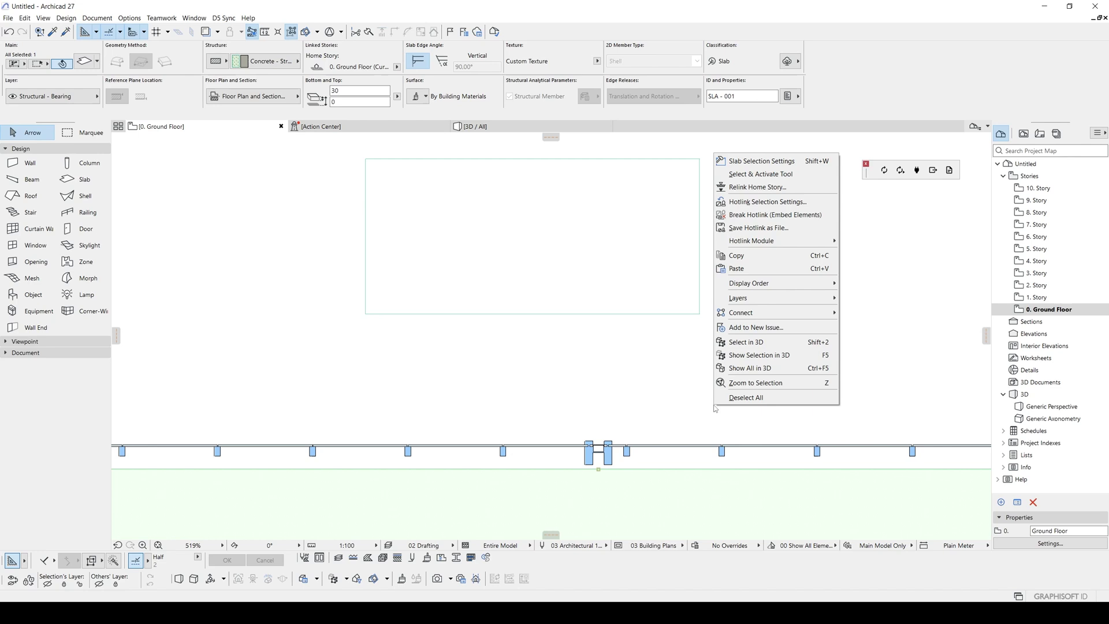
{"action": "mouse_move", "coordinate": [735, 245]}
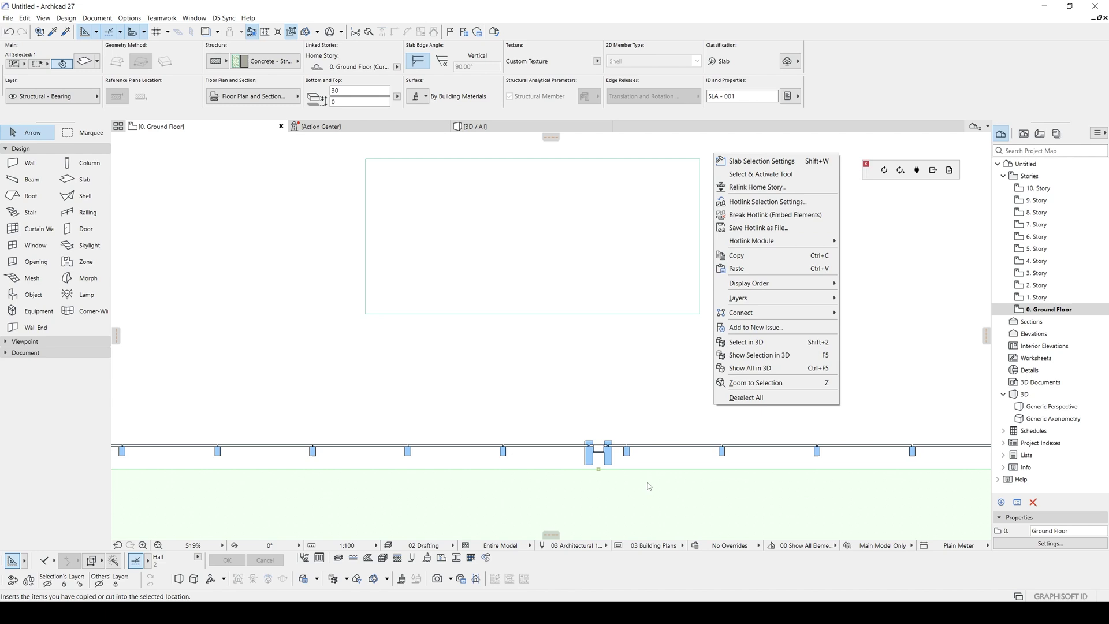
{"action": "left_click", "coordinate": [605, 425]}
{"action": "left_click", "coordinate": [586, 377]}
Delete the small rectangular slab above the building.
{"action": "scroll", "coordinate": [511, 493], "scroll_direction": "down", "scroll_amount": 6}
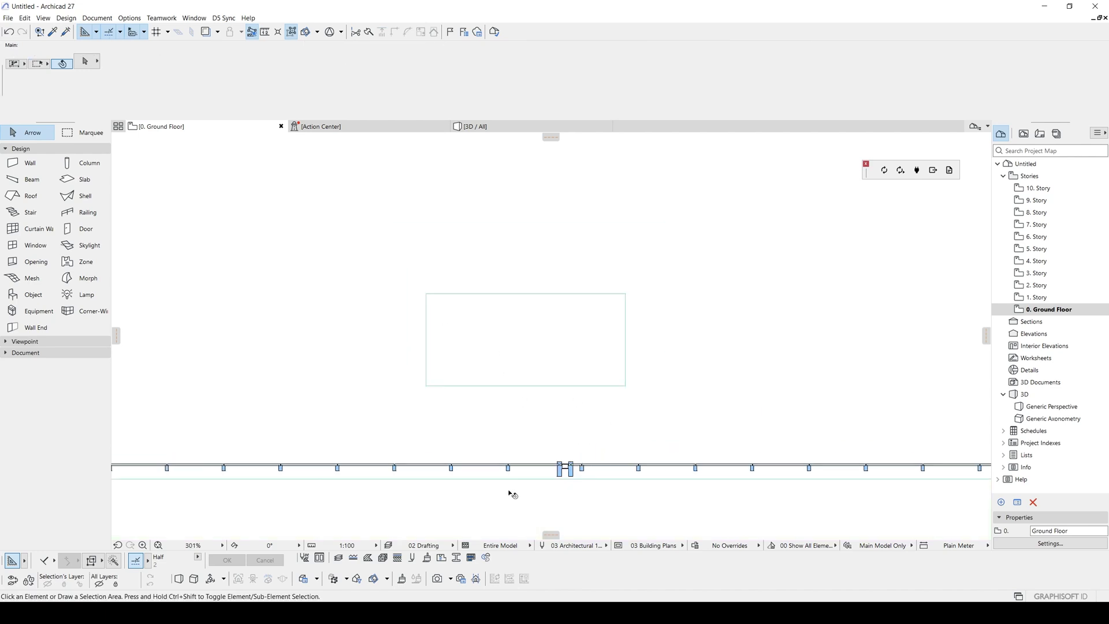
{"action": "scroll", "coordinate": [555, 426], "scroll_direction": "down", "scroll_amount": 3}
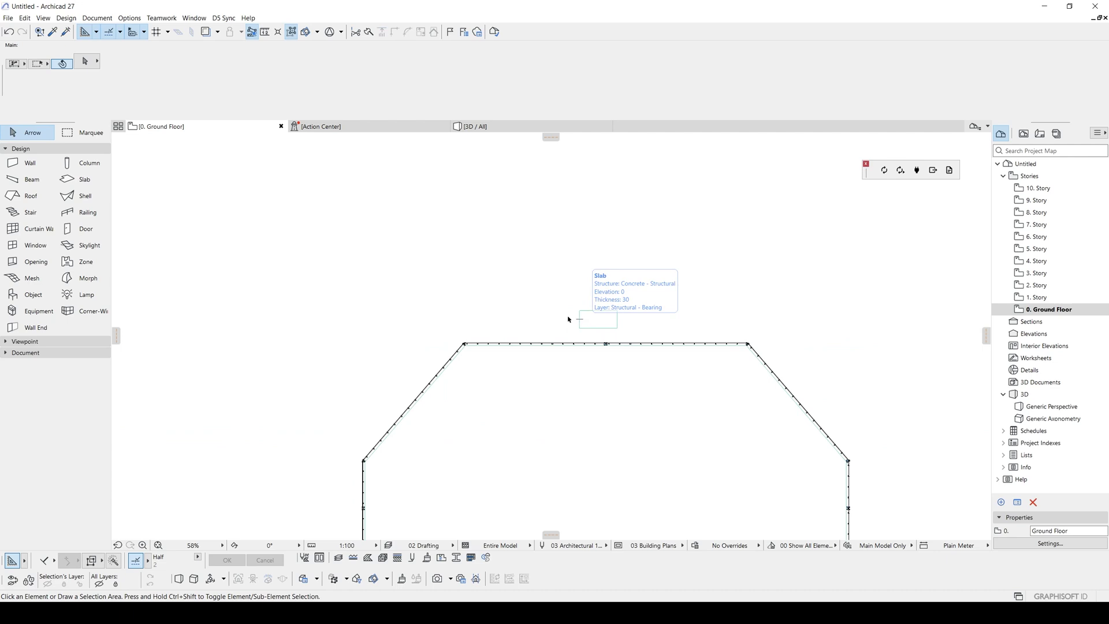
{"action": "left_click", "coordinate": [613, 324]}
{"action": "key", "text": "Delete"}
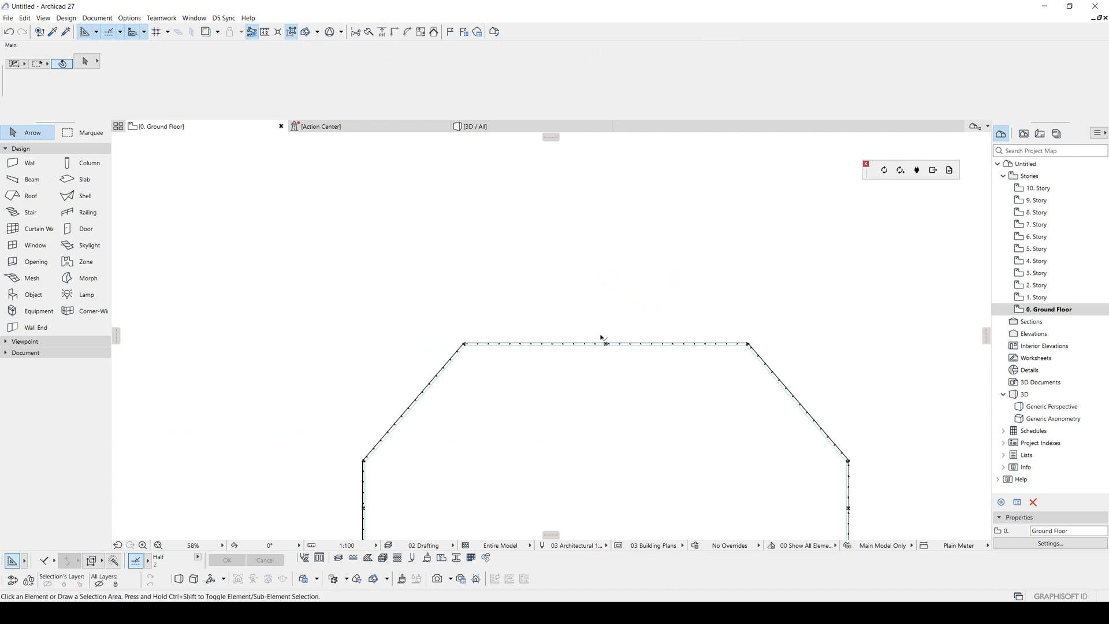
Select the curtain wall in the 3D view and in the ground floor plan to examine how the module's elements are selected.
{"action": "key", "text": "F3"}
{"action": "left_click", "coordinate": [622, 369]}
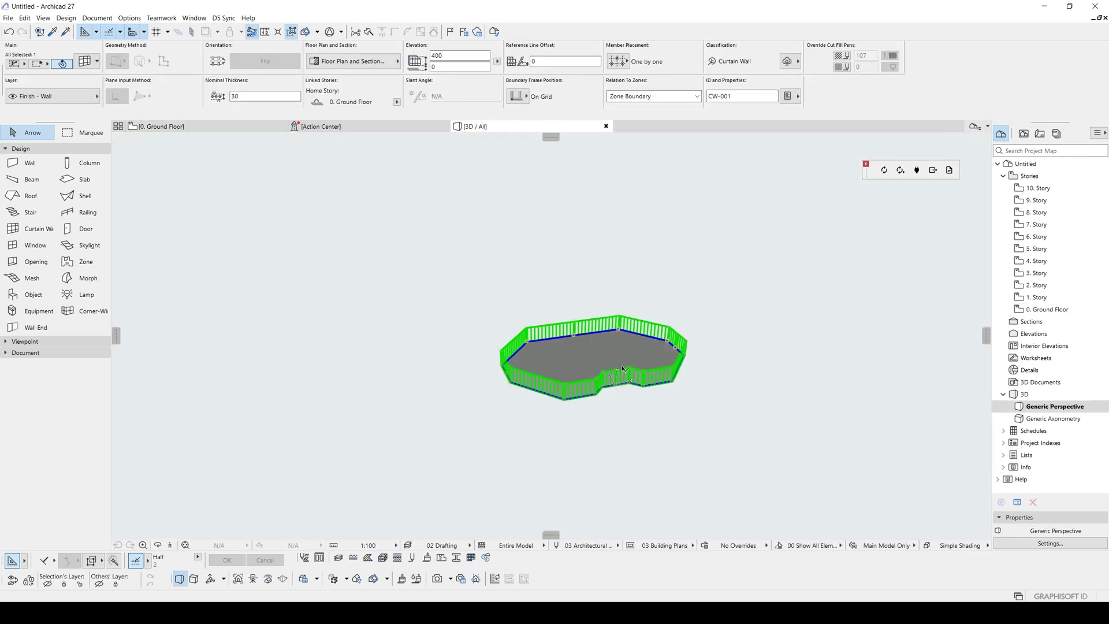
{"action": "key", "text": "F2"}
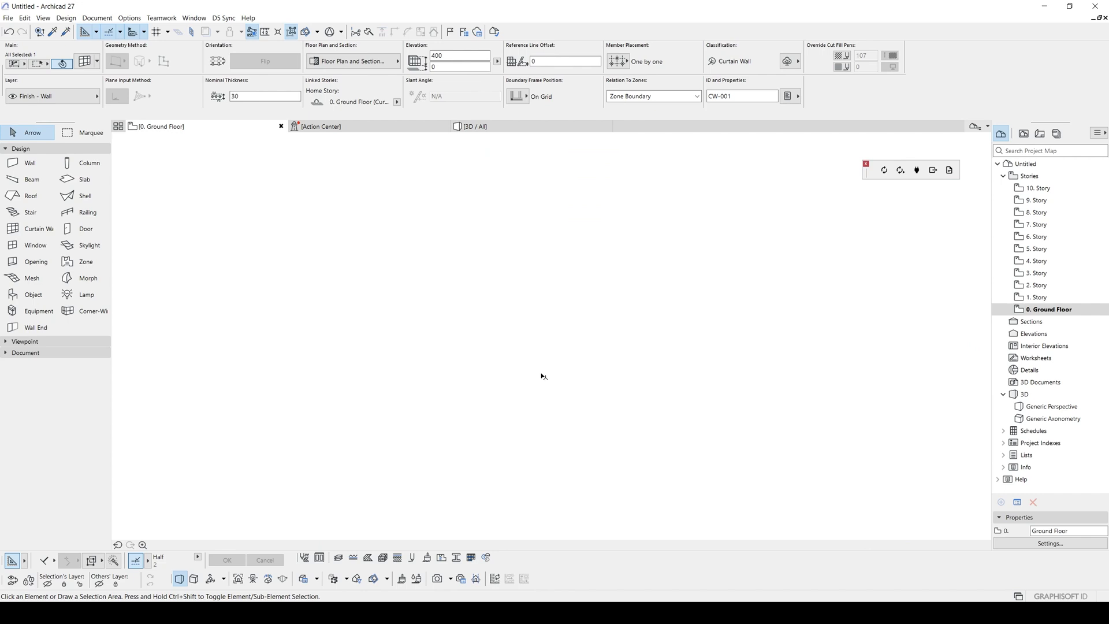
{"action": "scroll", "coordinate": [471, 341], "scroll_direction": "up", "scroll_amount": 6}
{"action": "left_click", "coordinate": [495, 365]}
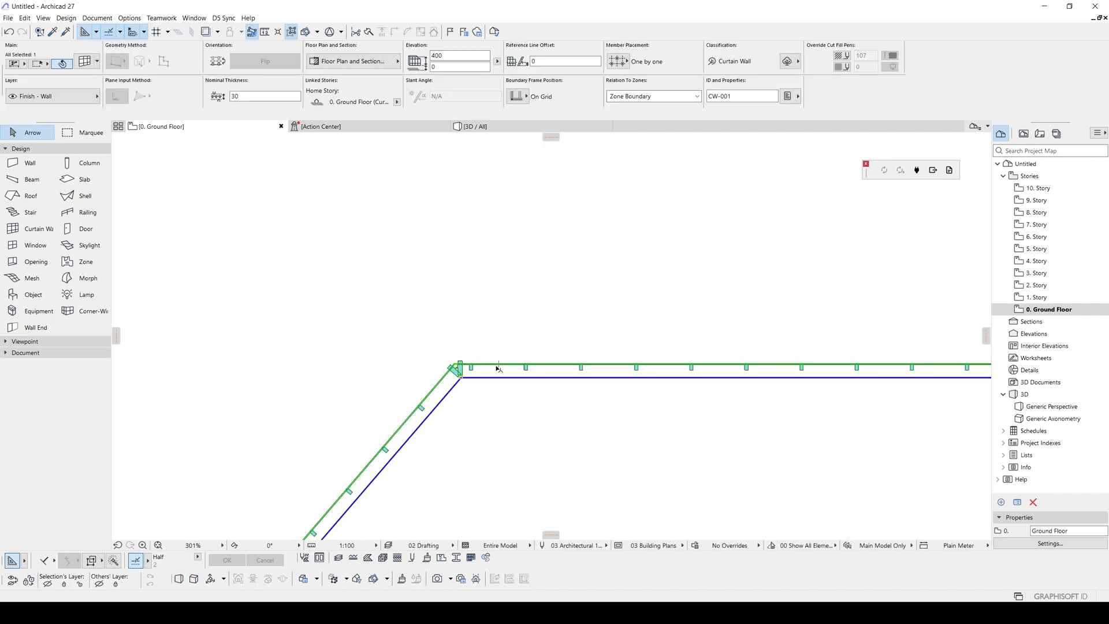
{"action": "left_click", "coordinate": [500, 330]}
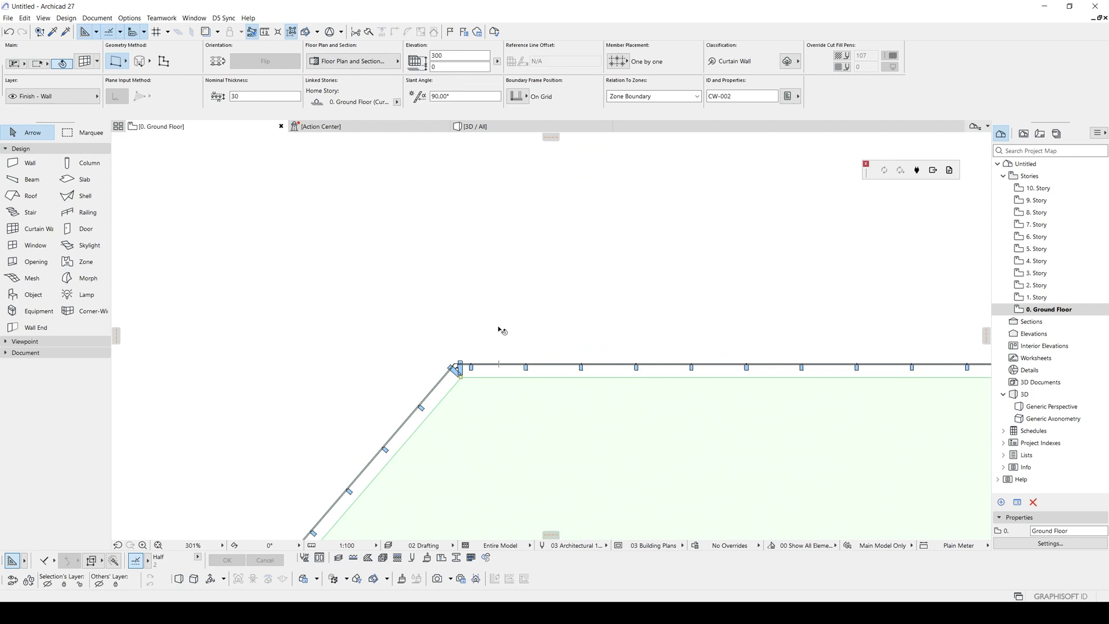
Select the curtain wall in the floor plan and turn off Suspend Groups so the whole hotlinked module is selected together.
{"action": "scroll", "coordinate": [495, 380], "scroll_direction": "down", "scroll_amount": 6}
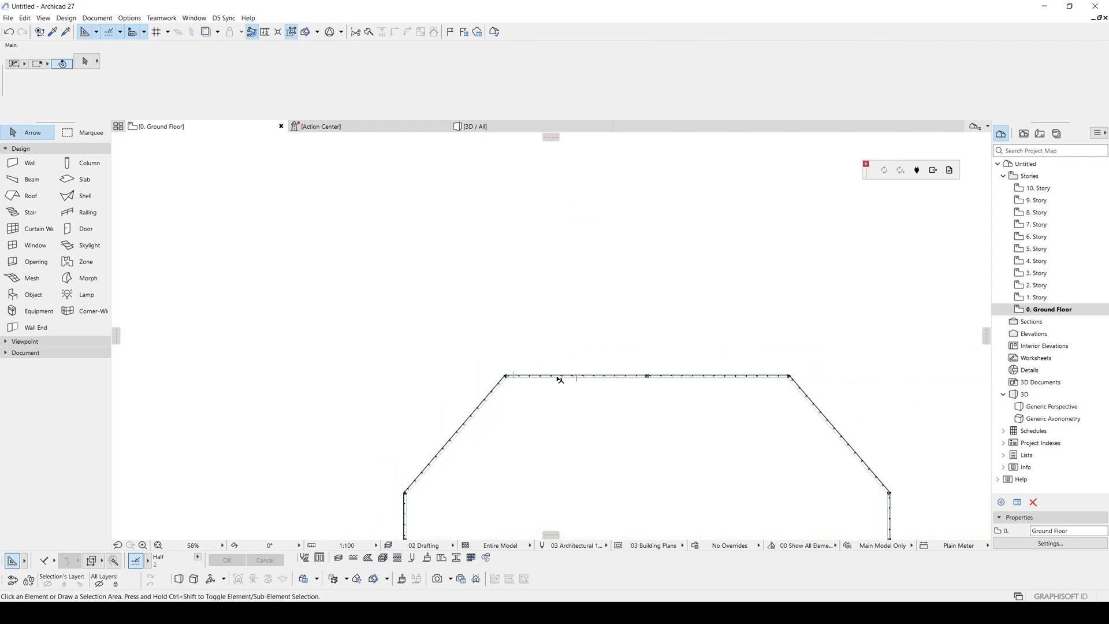
{"action": "left_click", "coordinate": [560, 379]}
{"action": "scroll", "coordinate": [560, 352], "scroll_direction": "down", "scroll_amount": 2}
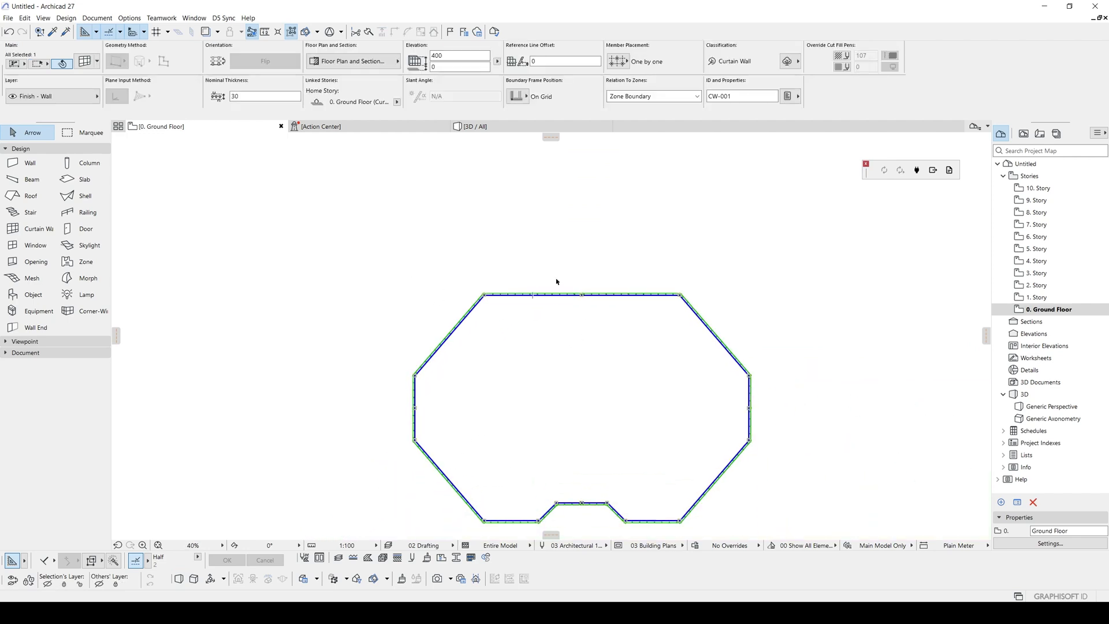
{"action": "left_click", "coordinate": [291, 33]}
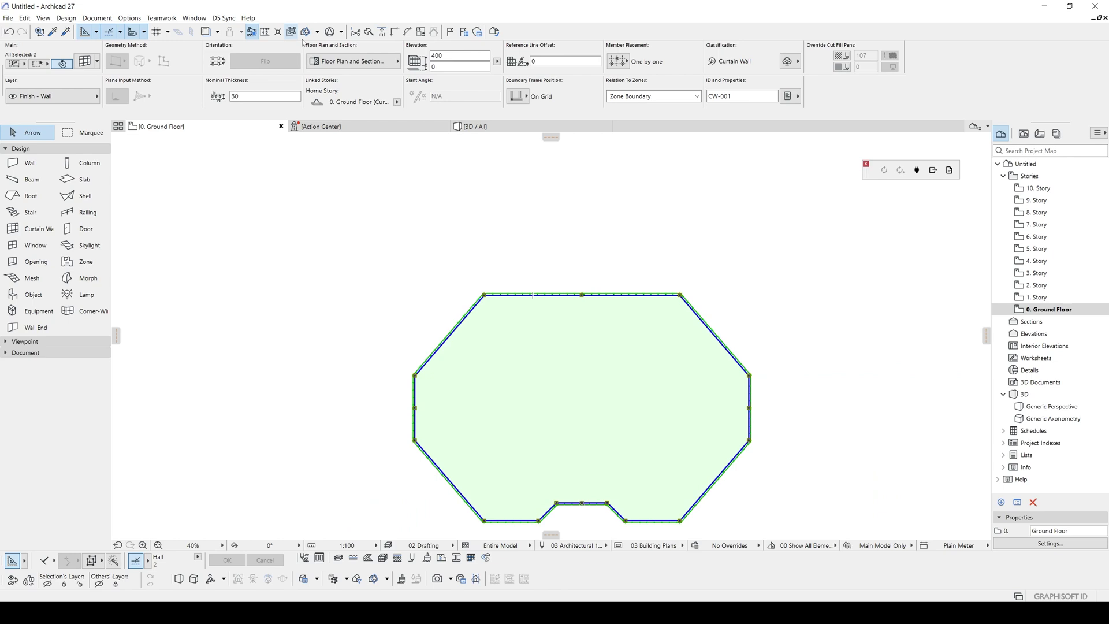
Try to move the whole hotlinked module diagonally in the plan, undo the move and clear the selection.
{"action": "left_click_drag", "start_coordinate": [627, 383], "coordinate": [540, 346]}
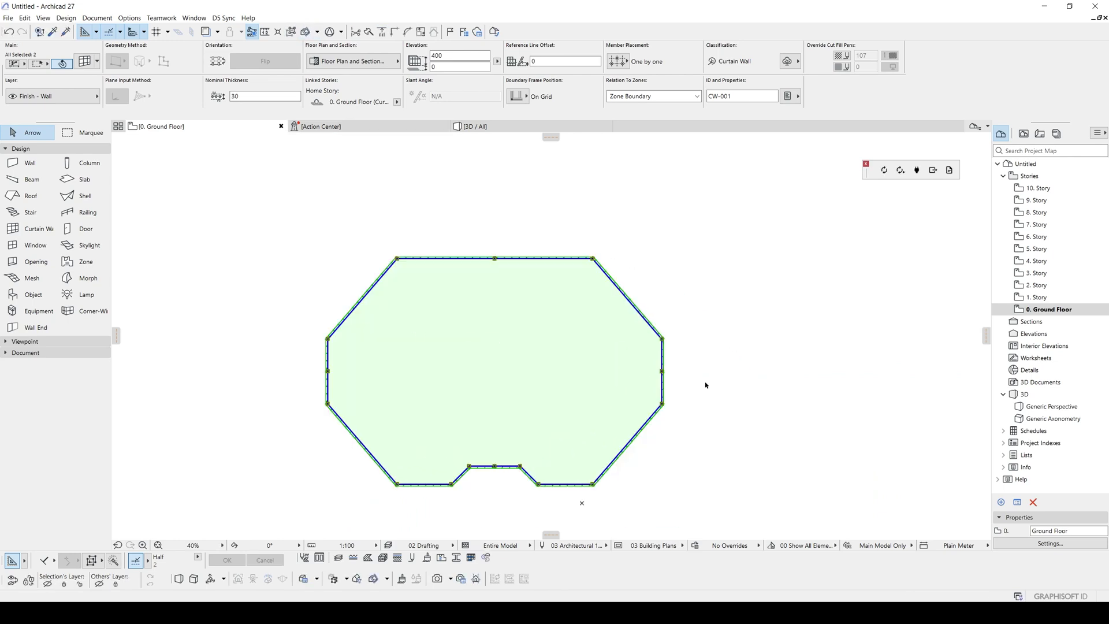
{"action": "key", "text": "ctrl+z"}
{"action": "left_click", "coordinate": [509, 255]}
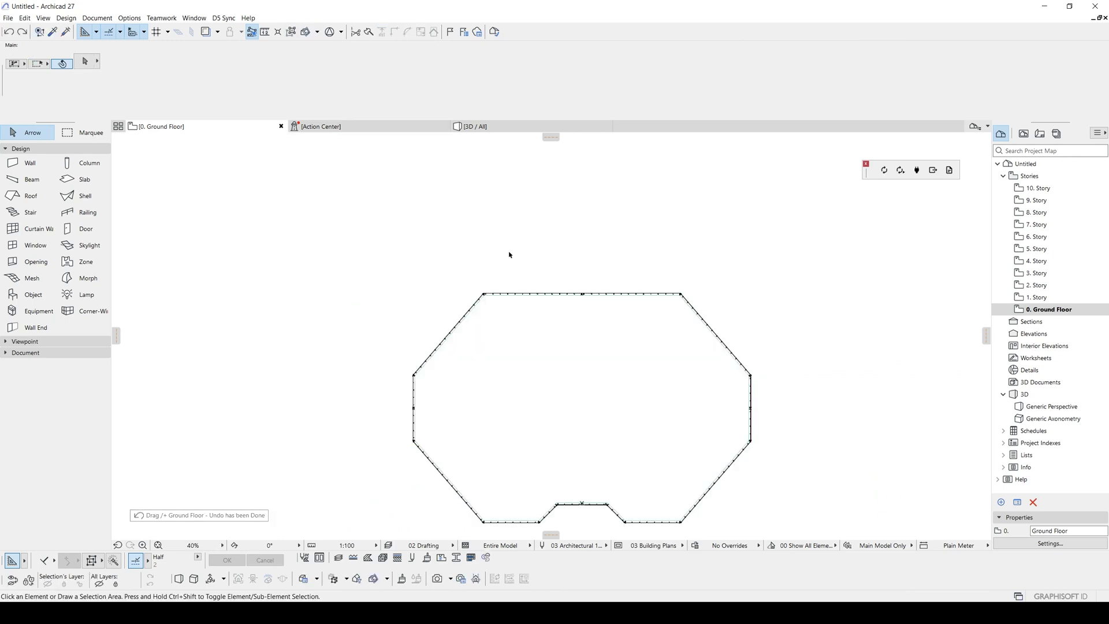
Select the whole hotlinked module in the floor plan and review the Hotlink Module commands available for it.
{"action": "middle_click_drag", "start_coordinate": [527, 292], "coordinate": [573, 290]}
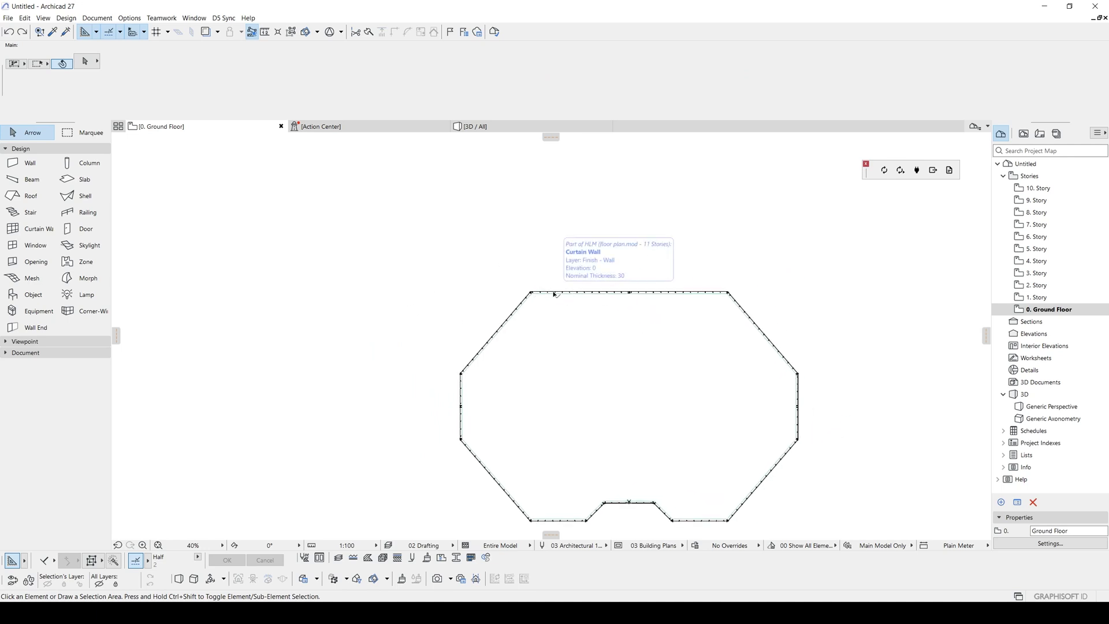
{"action": "scroll", "coordinate": [554, 294], "scroll_direction": "up", "scroll_amount": 4}
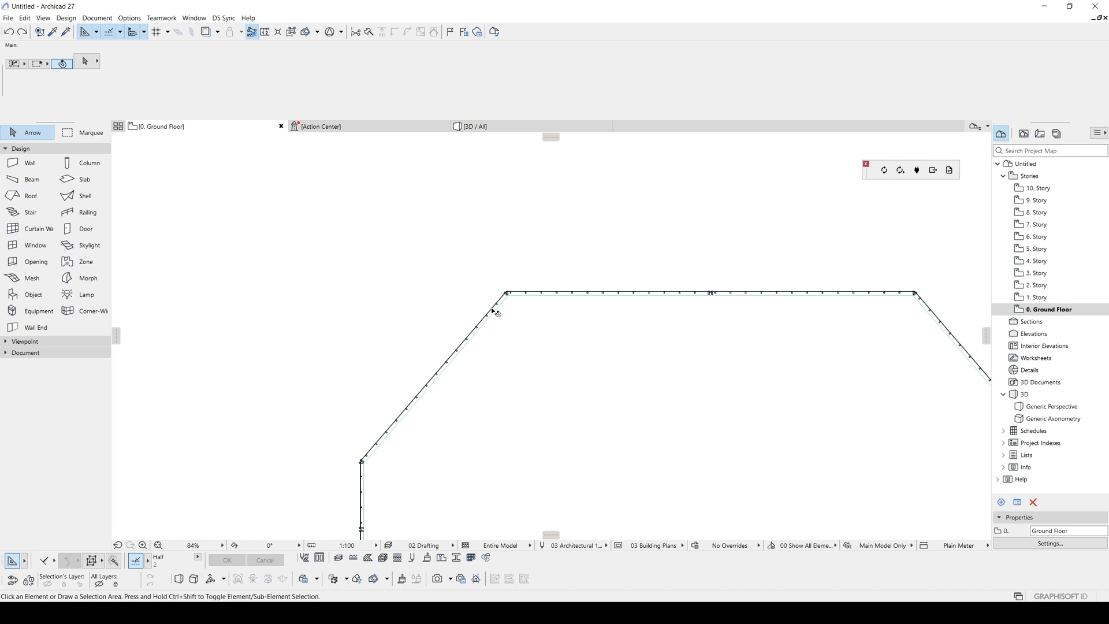
{"action": "middle_click_drag", "start_coordinate": [722, 346], "coordinate": [520, 411]}
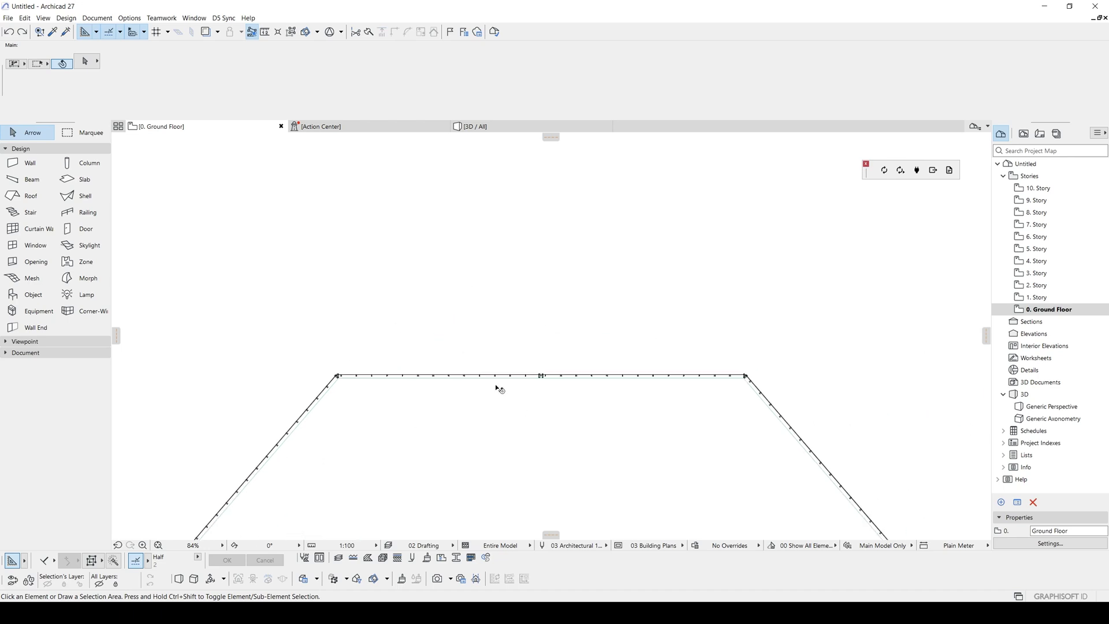
{"action": "middle_click_drag", "start_coordinate": [649, 438], "coordinate": [611, 395]}
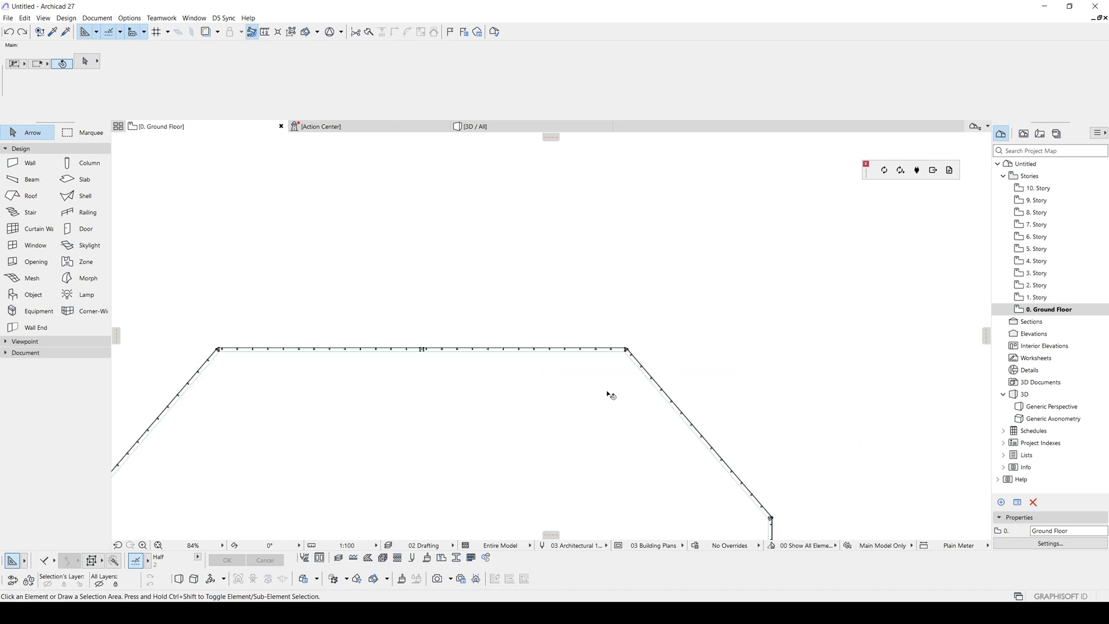
{"action": "left_click", "coordinate": [649, 373]}
{"action": "right_click", "coordinate": [589, 305]}
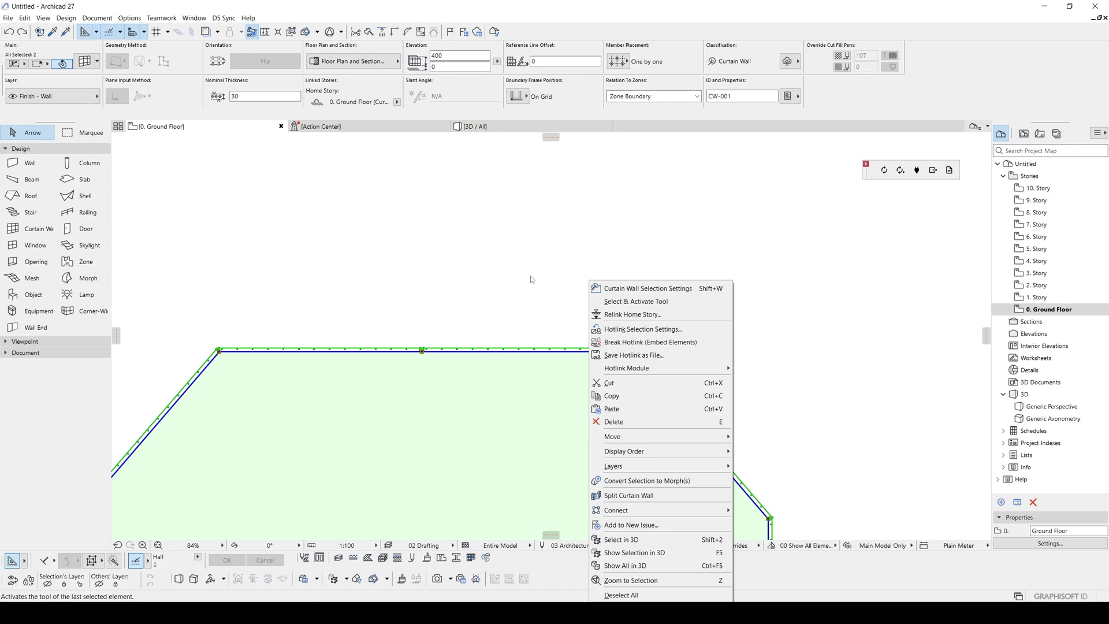
{"action": "mouse_move", "coordinate": [617, 372]}
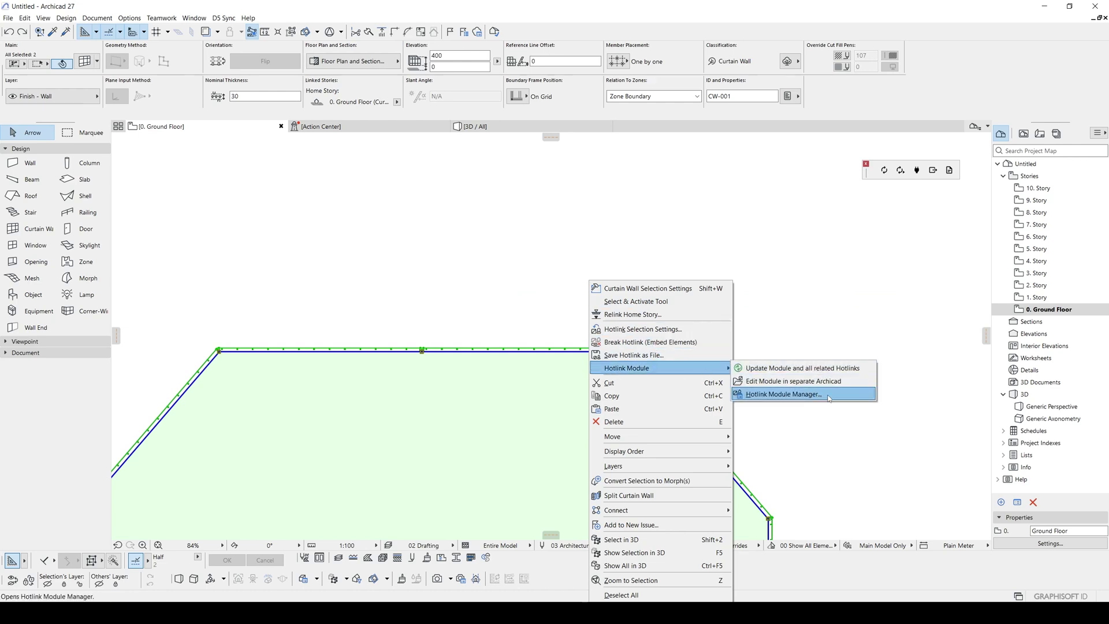
{"action": "left_click", "coordinate": [792, 384]}
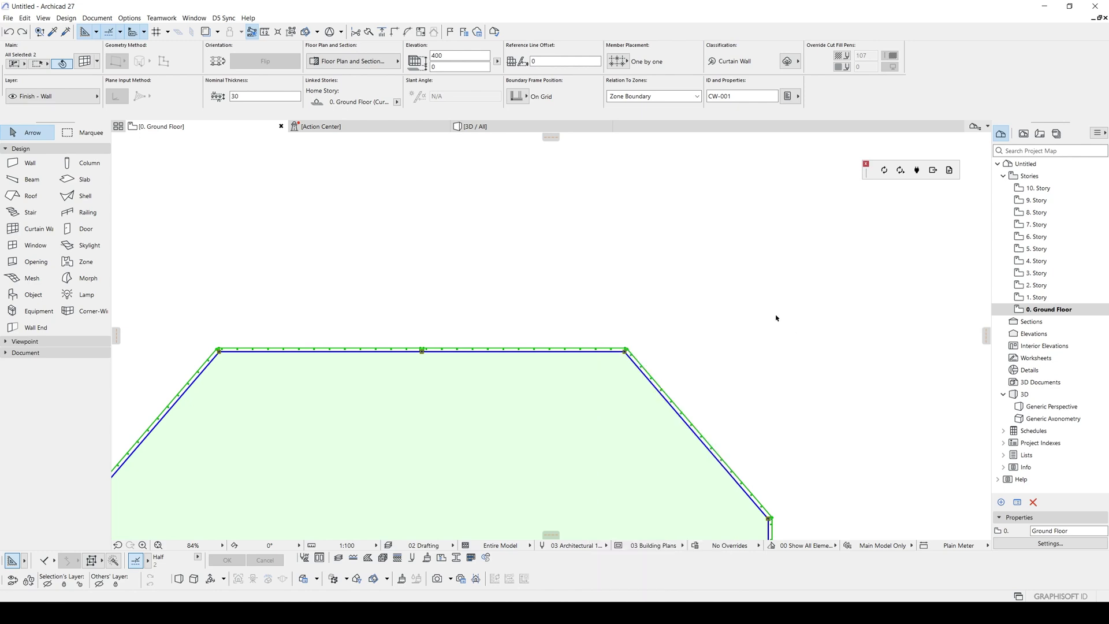
Start multiplying the selected module in the 3D view by elevation, with Increment and Spread and Set Home Story by Elevation enabled.
{"action": "key", "text": "F3"}
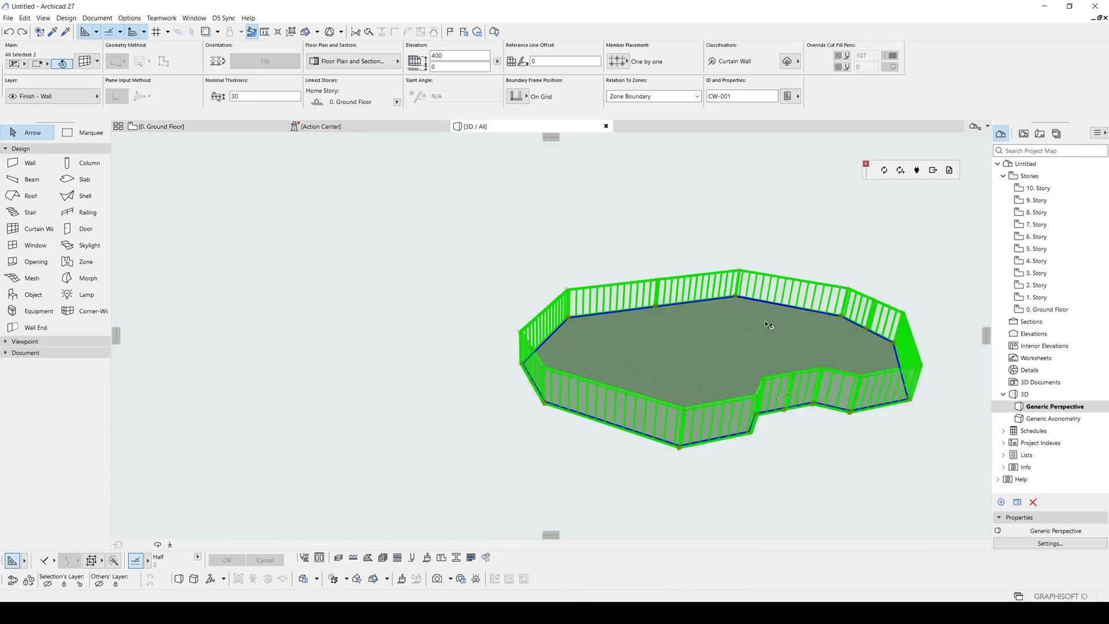
{"action": "scroll", "coordinate": [768, 324], "scroll_direction": "down", "scroll_amount": 1}
{"action": "middle_click_drag", "start_coordinate": [758, 334], "coordinate": [465, 354]}
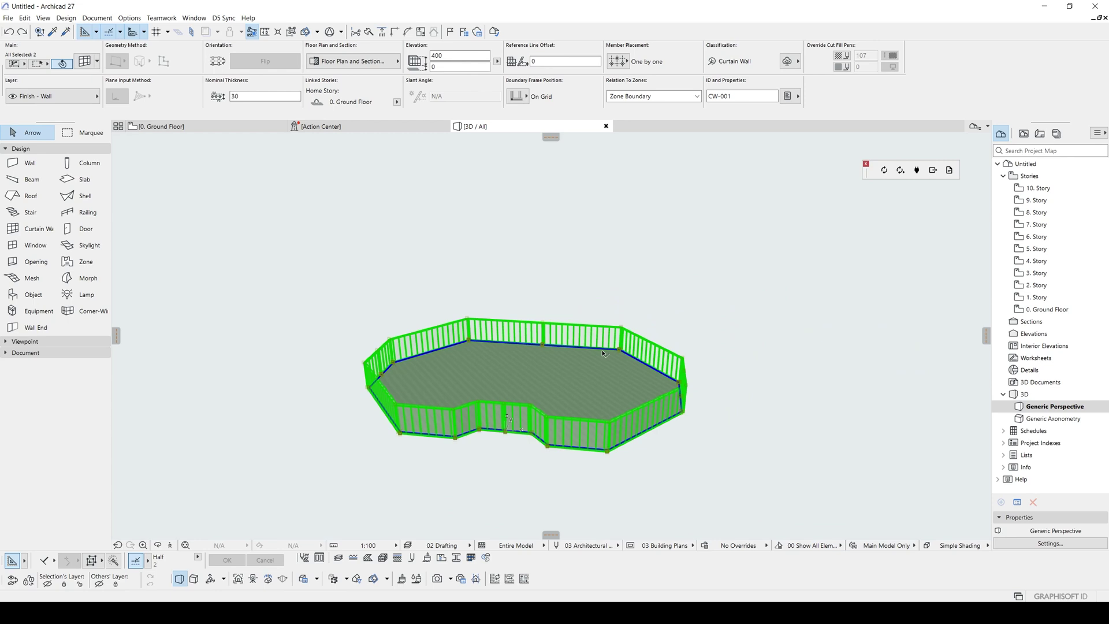
{"action": "key", "text": "ctrl+u"}
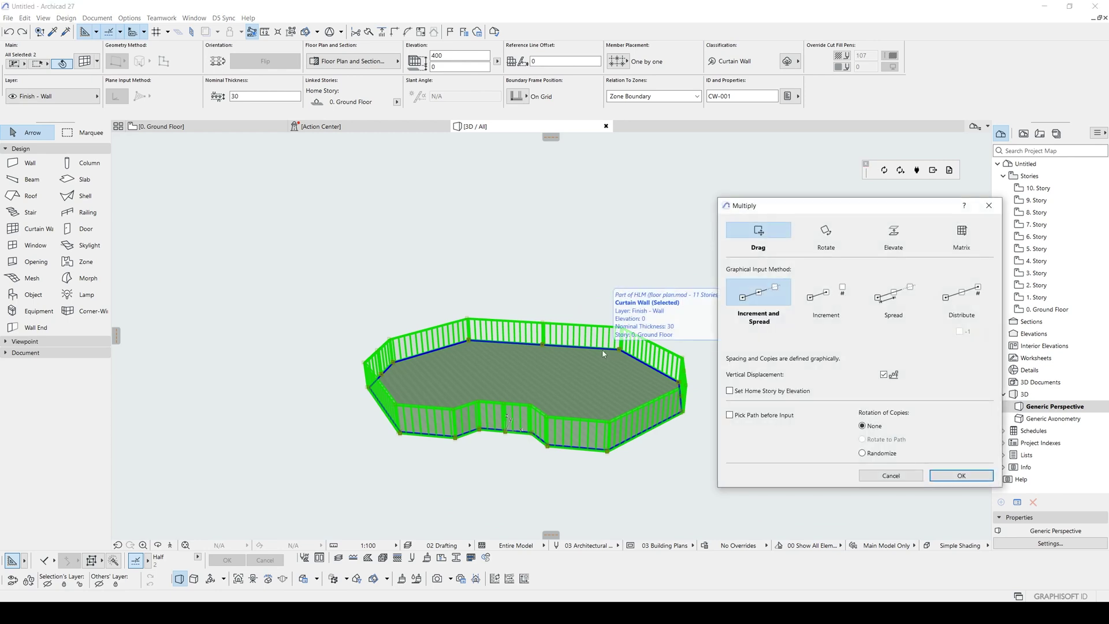
{"action": "left_click", "coordinate": [908, 248]}
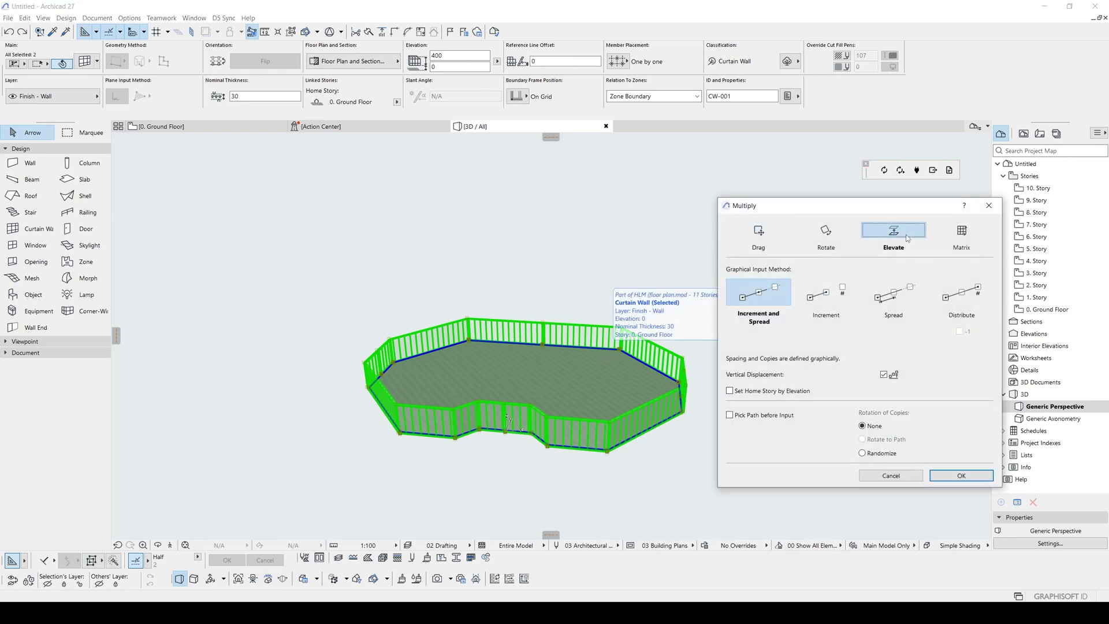
{"action": "left_click", "coordinate": [745, 392]}
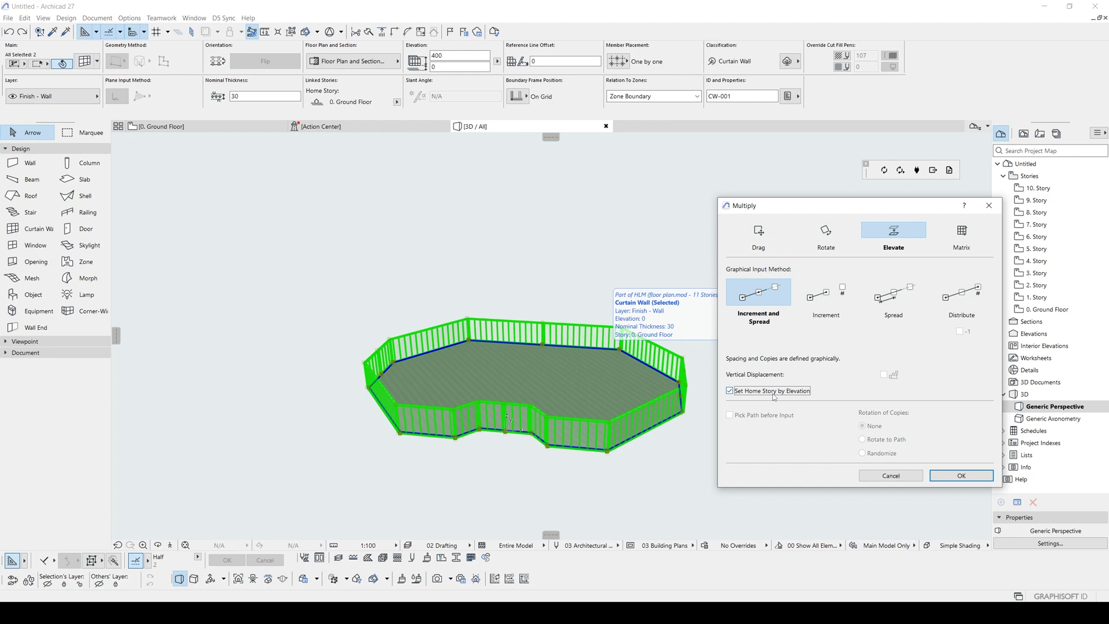
{"action": "left_click", "coordinate": [979, 480]}
Stack copies of the module vertically at an elevation increment of 400 to form a tall tower, and clear the selection.
{"action": "left_click", "coordinate": [723, 421]}
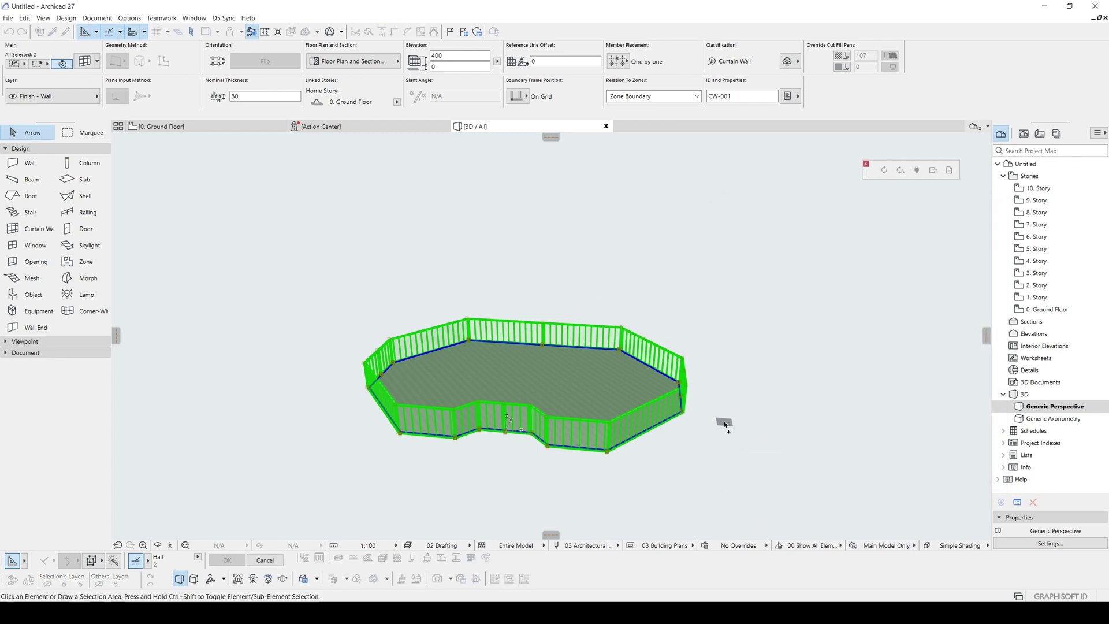
{"action": "type", "text": "400"}
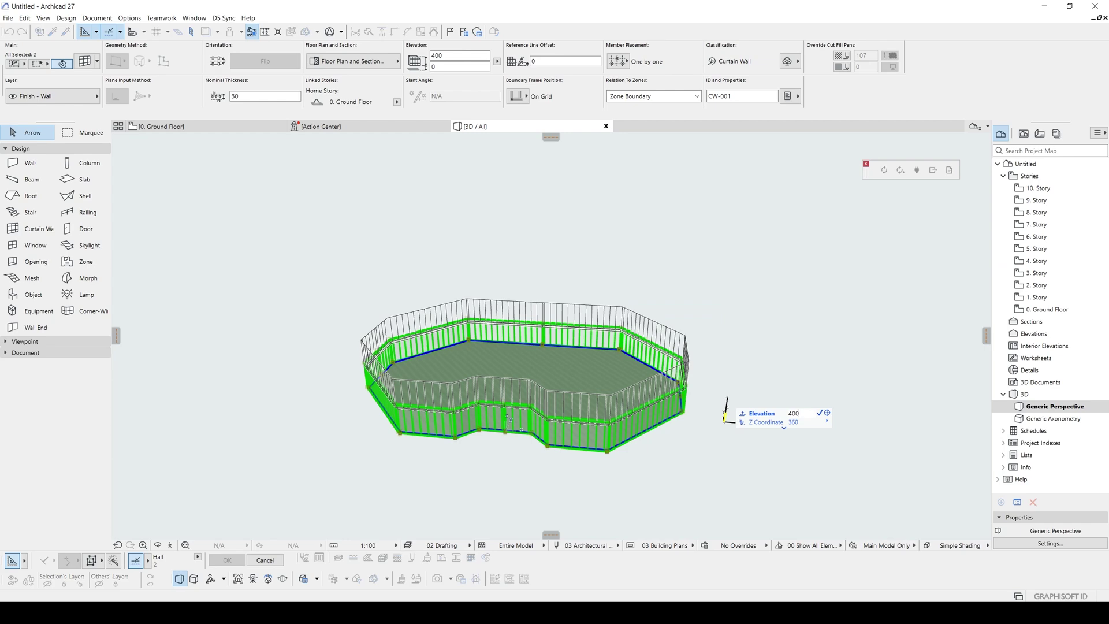
{"action": "key", "text": "Return"}
{"action": "scroll", "coordinate": [714, 281], "scroll_direction": "down", "scroll_amount": 3}
{"action": "middle_click_drag", "start_coordinate": [705, 289], "coordinate": [688, 439]}
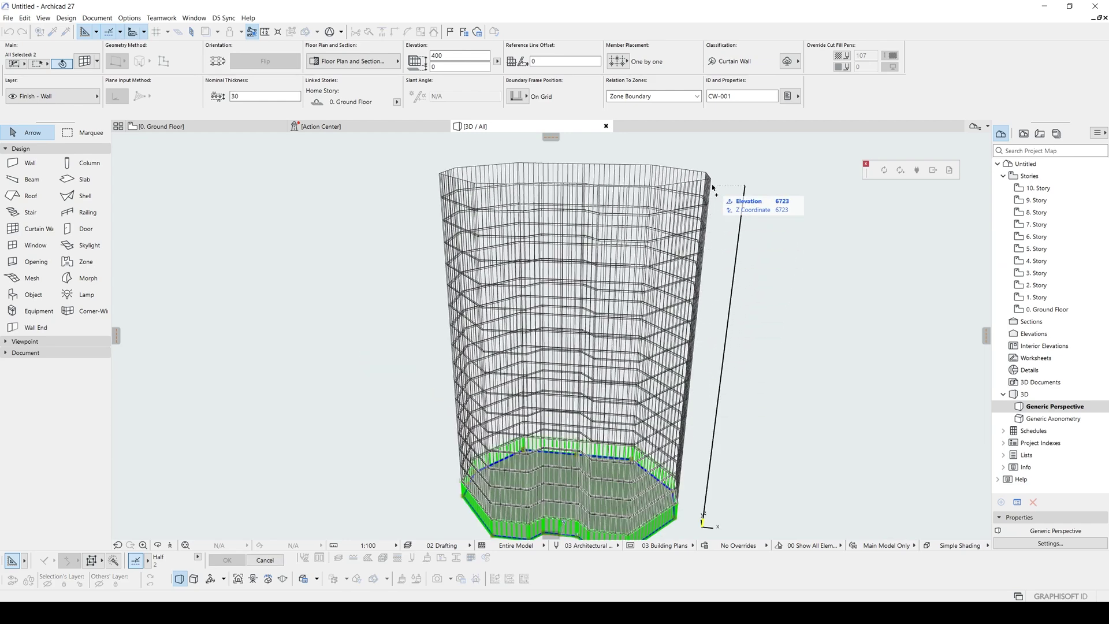
{"action": "left_click", "coordinate": [727, 151]}
{"action": "scroll", "coordinate": [704, 231], "scroll_direction": "down", "scroll_amount": 2}
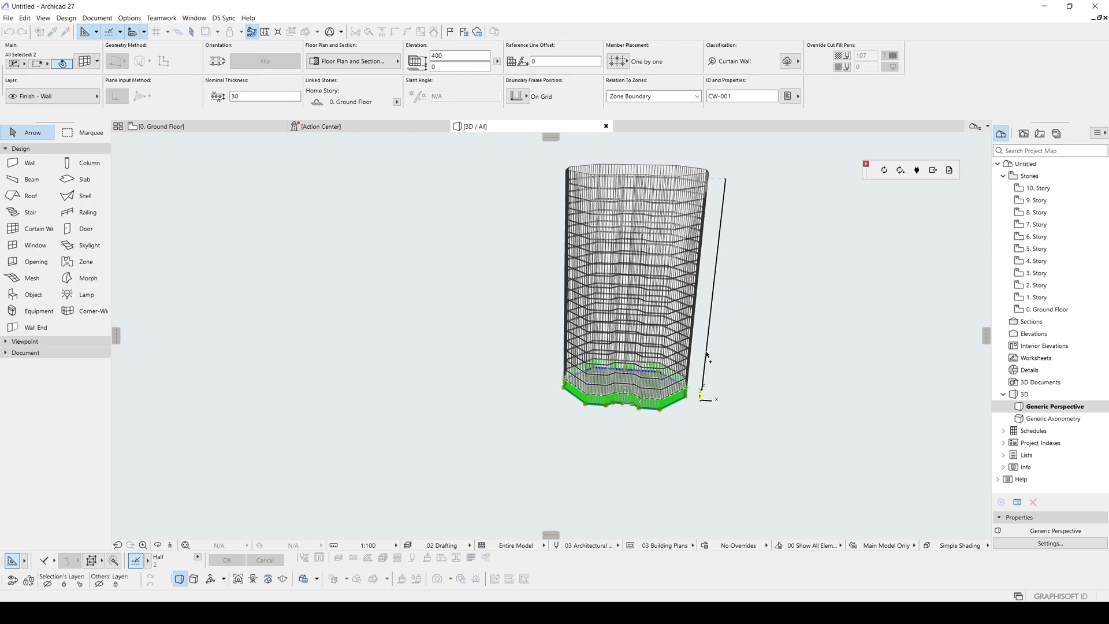
{"action": "left_click", "coordinate": [786, 363]}
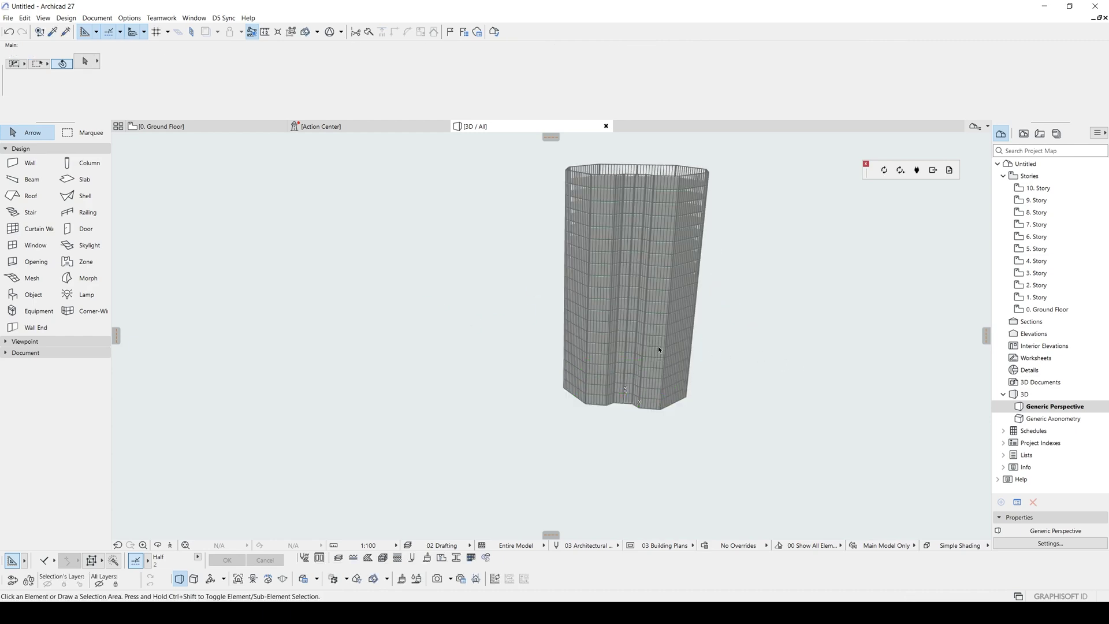
{"action": "scroll", "coordinate": [659, 349], "scroll_direction": "up", "scroll_amount": 10}
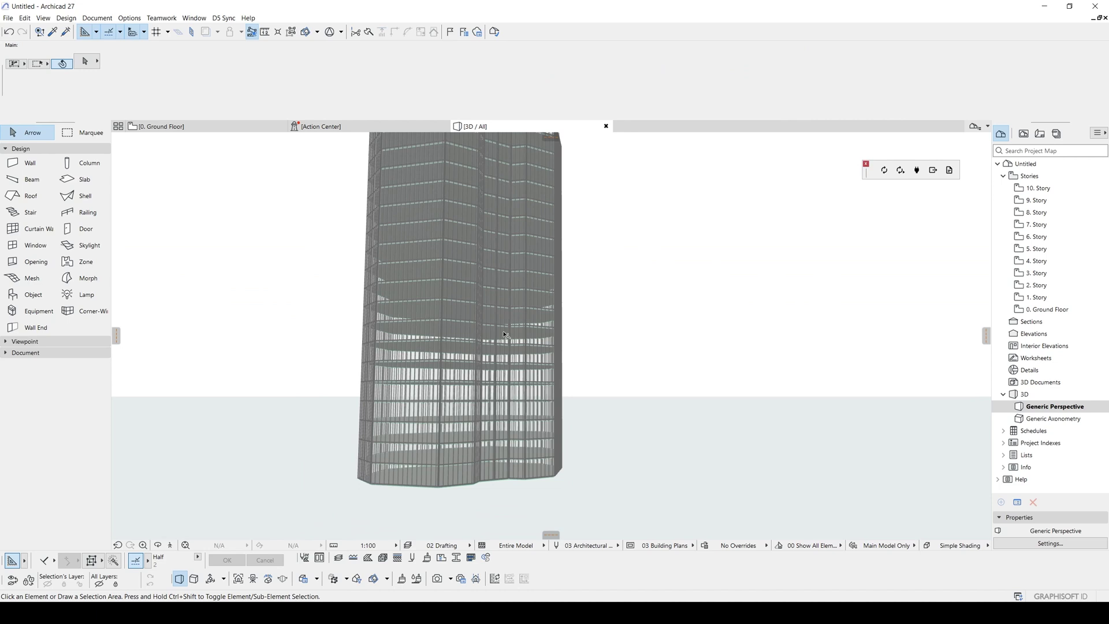
Return from the 3D view to the ground floor plan and look over the outline of the hotlinked floor.
{"action": "scroll", "coordinate": [504, 334], "scroll_direction": "down", "scroll_amount": 2}
{"action": "middle_click_drag", "start_coordinate": [504, 334], "coordinate": [532, 367]}
{"action": "key", "text": "F2"}
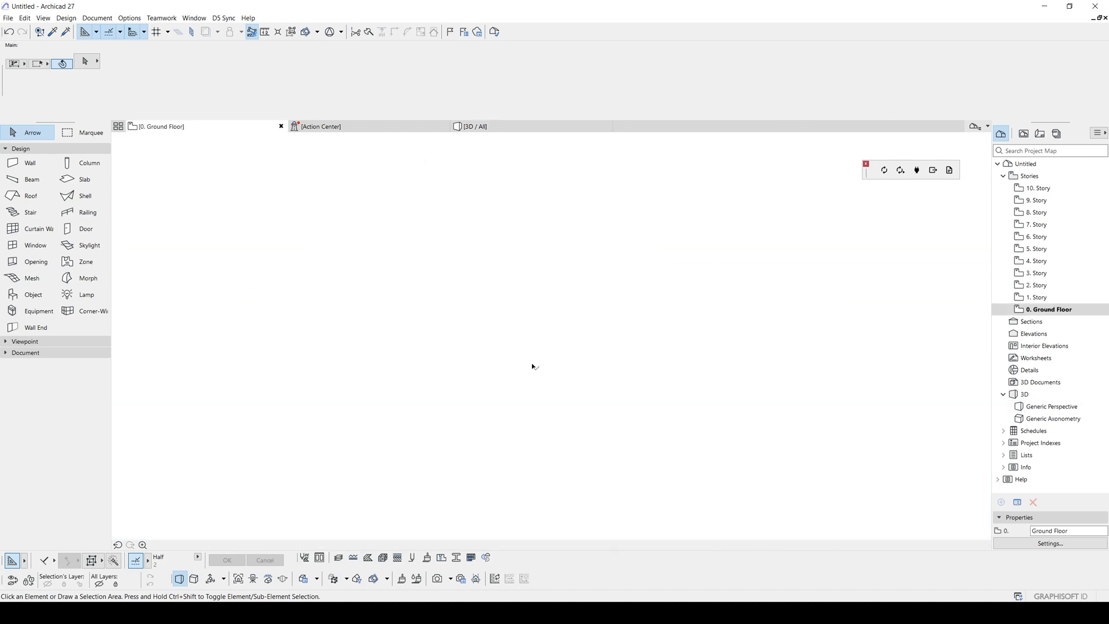
{"action": "scroll", "coordinate": [564, 404], "scroll_direction": "down", "scroll_amount": 3}
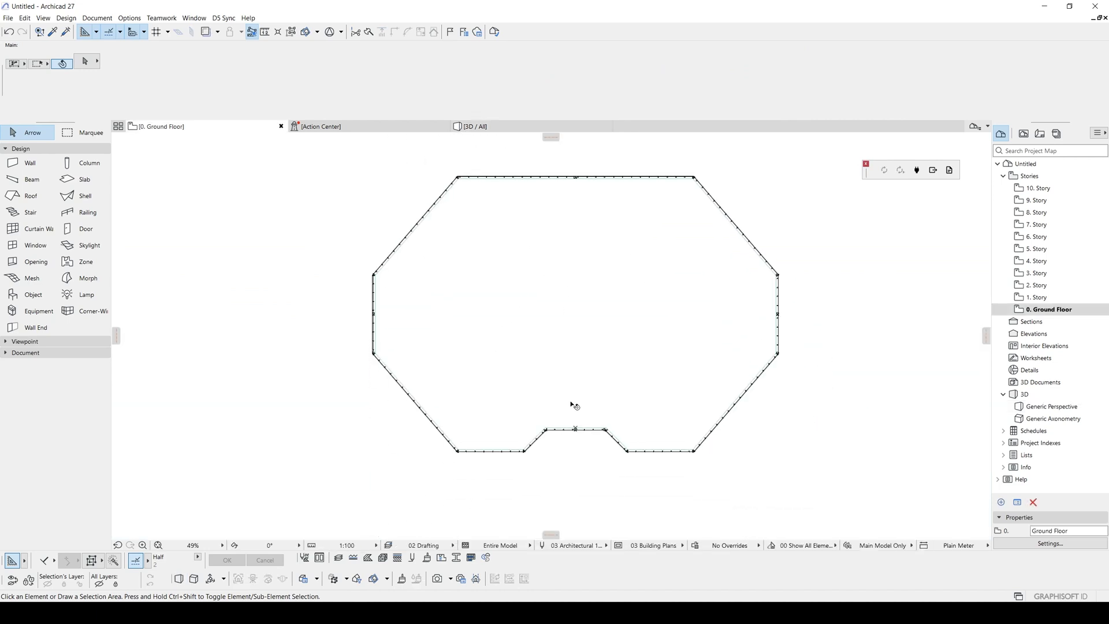
{"action": "scroll", "coordinate": [484, 454], "scroll_direction": "up", "scroll_amount": 3}
{"action": "scroll", "coordinate": [399, 438], "scroll_direction": "down", "scroll_amount": 3}
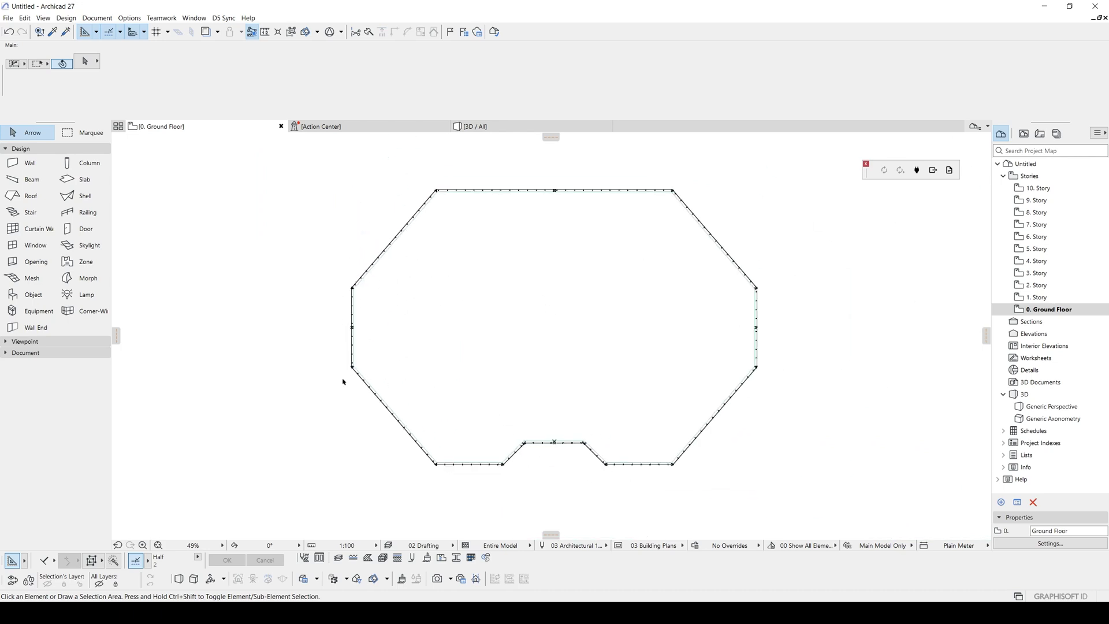
{"action": "scroll", "coordinate": [359, 334], "scroll_direction": "up", "scroll_amount": 3}
{"action": "scroll", "coordinate": [367, 254], "scroll_direction": "down", "scroll_amount": 3}
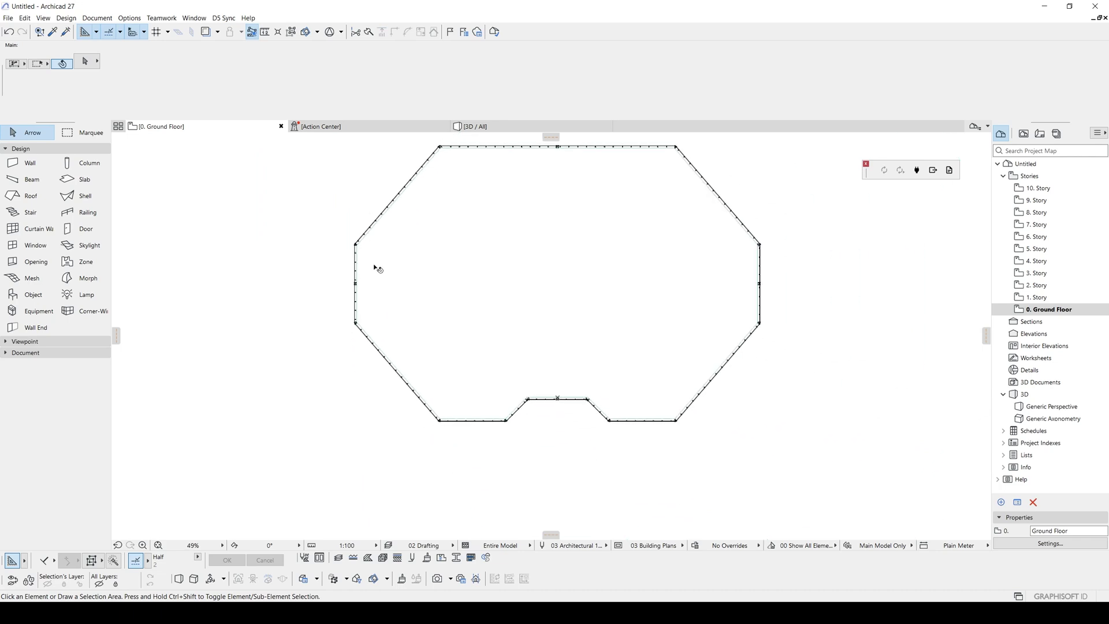
{"action": "middle_click_drag", "start_coordinate": [381, 235], "coordinate": [380, 261]}
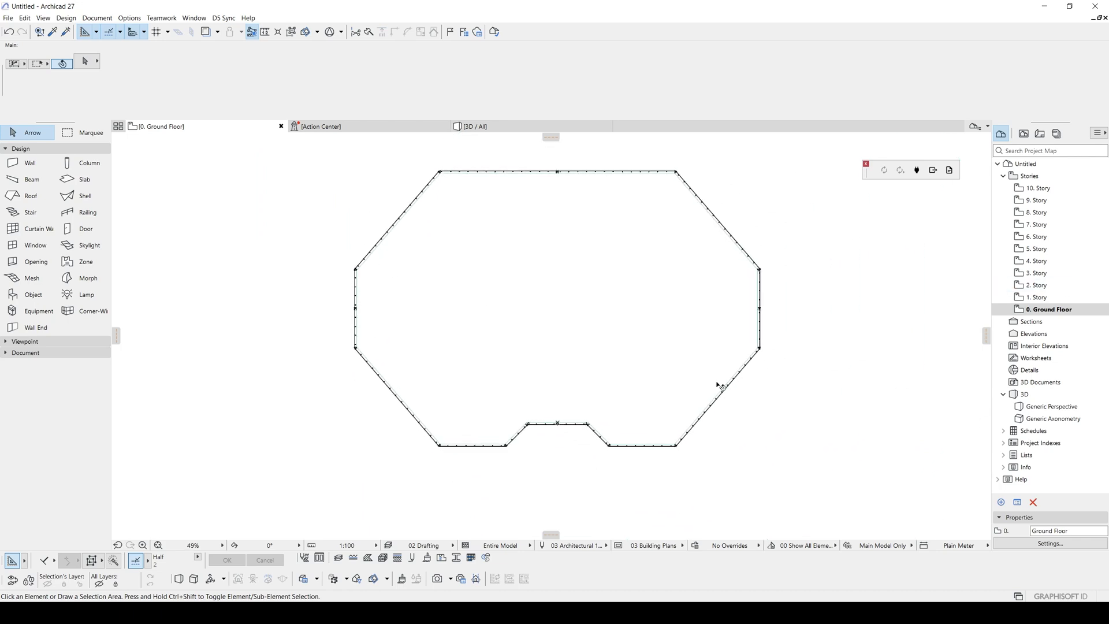
Select the hotlinked floor module in the plan and open it for editing in a separate Archicad.
{"action": "left_click", "coordinate": [688, 432]}
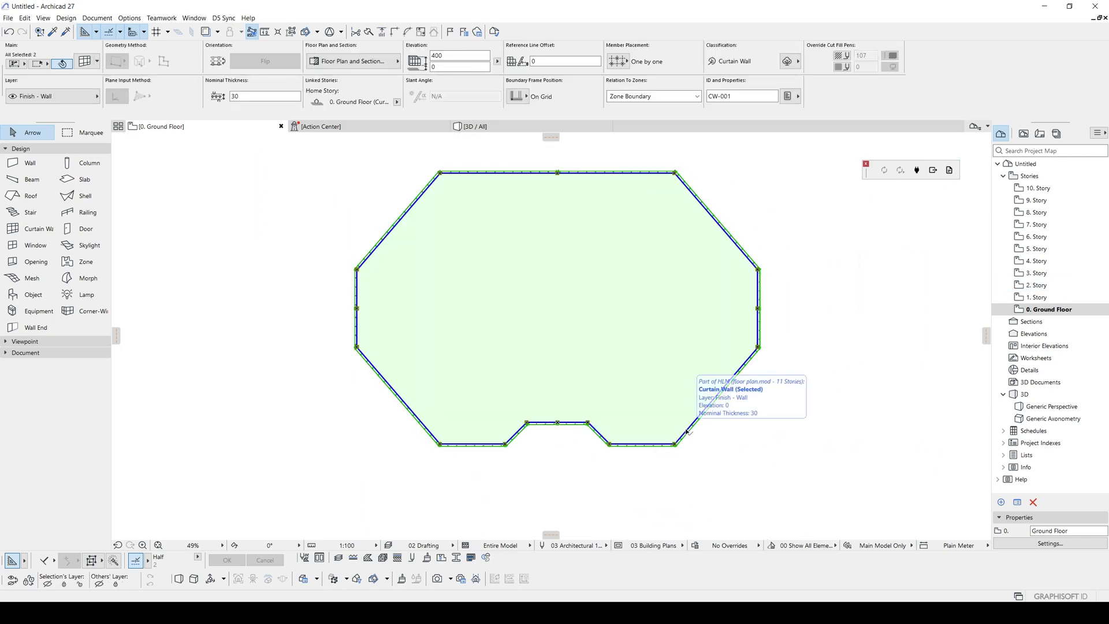
{"action": "left_click", "coordinate": [687, 432]}
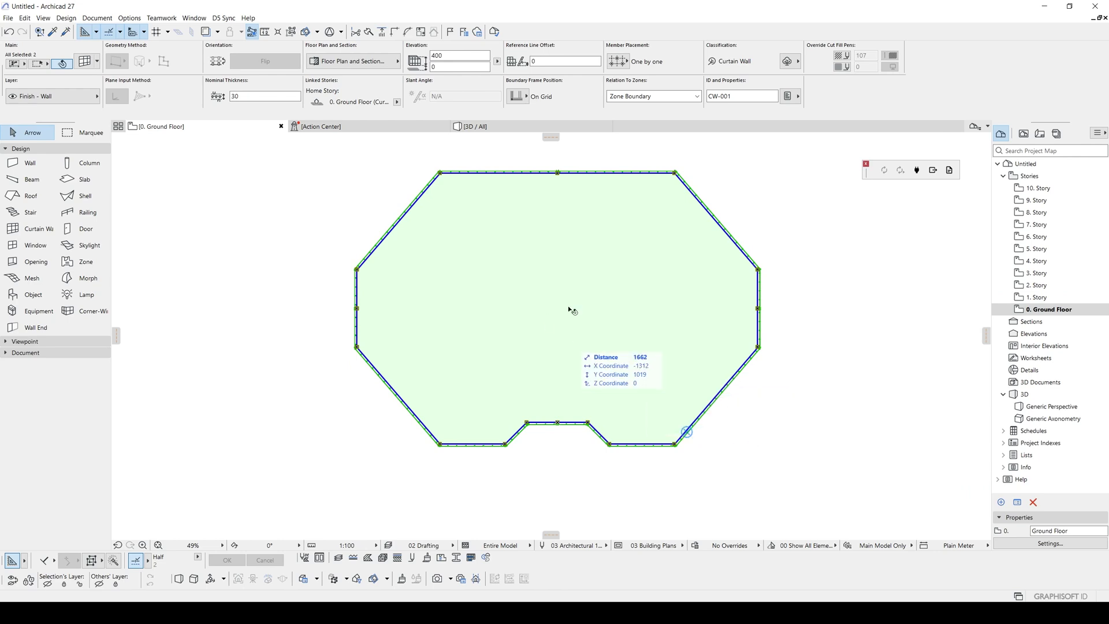
{"action": "right_click", "coordinate": [804, 368]}
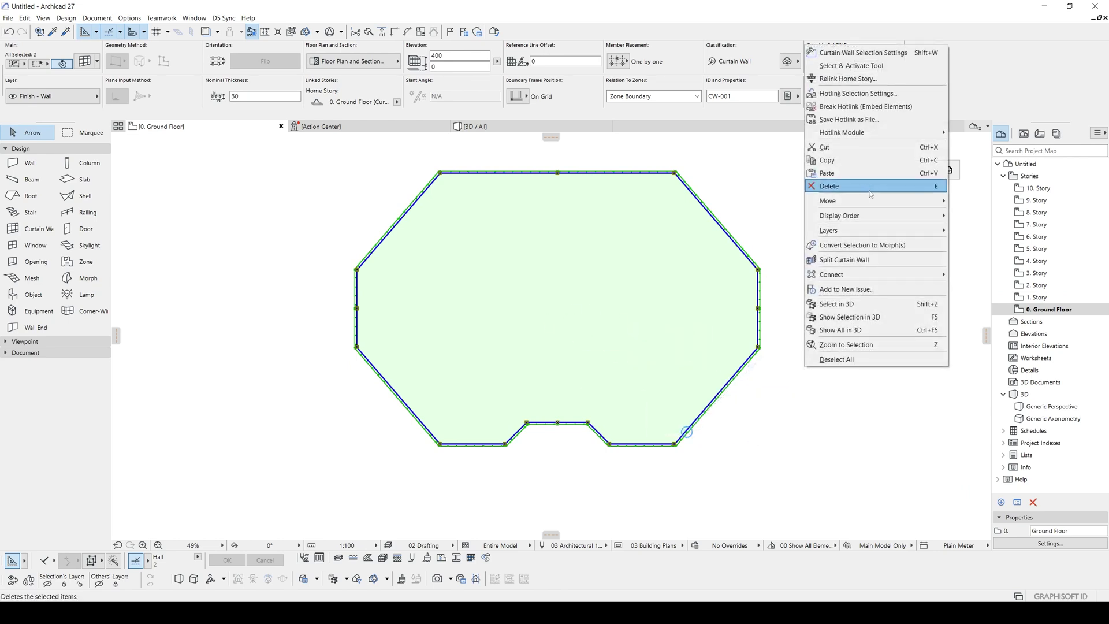
{"action": "mouse_move", "coordinate": [855, 132]}
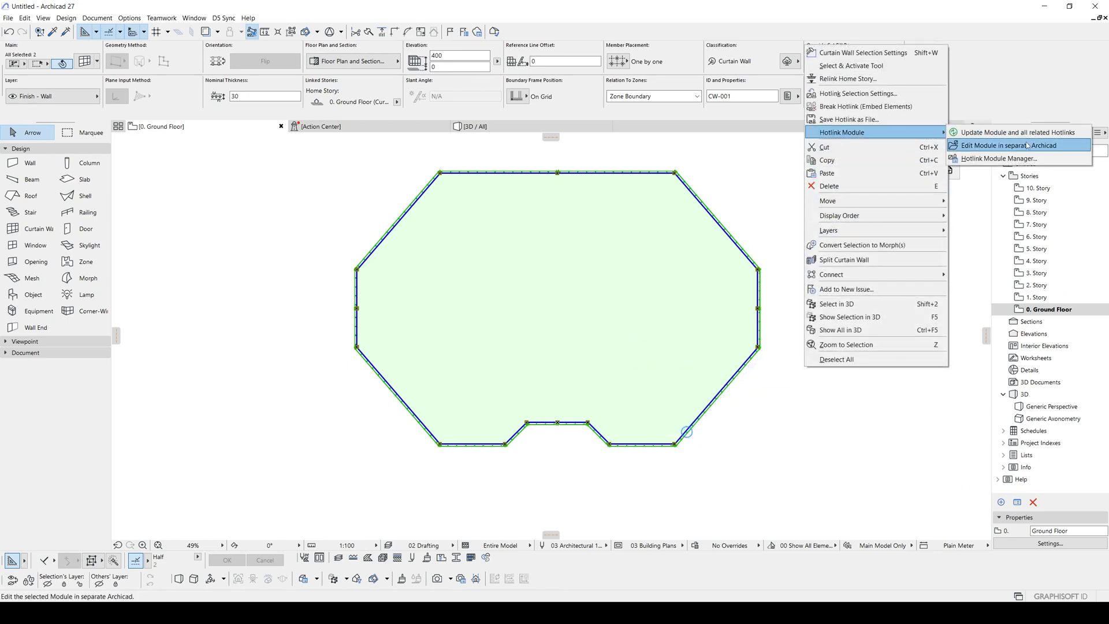
{"action": "left_click", "coordinate": [996, 149]}
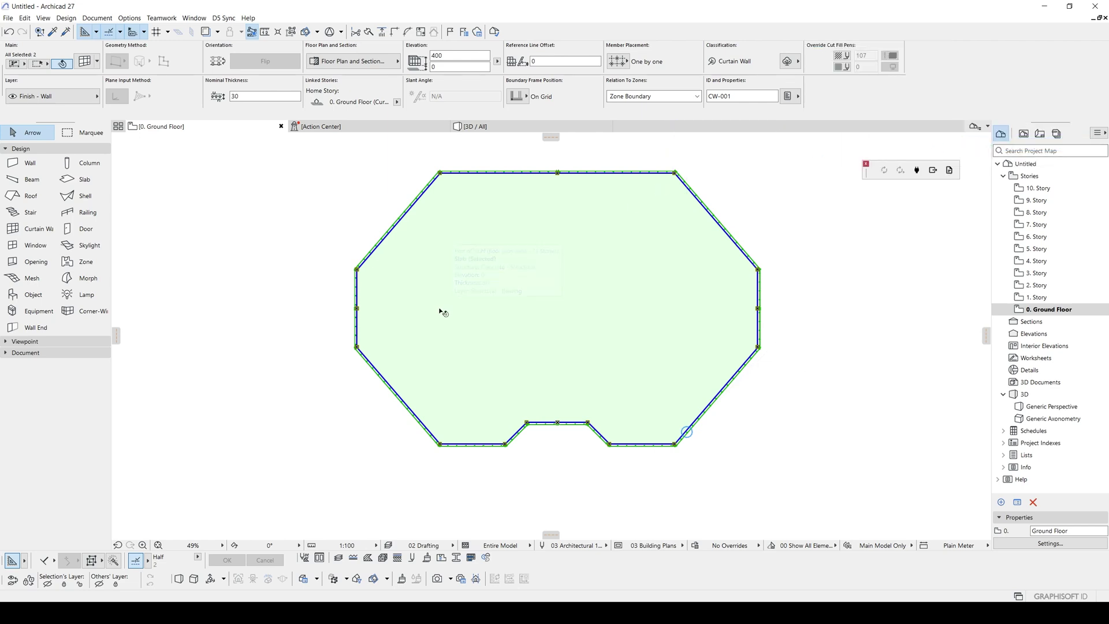
Select the slab in the floor plan module, examine how its edges meet the curtain wall, and clear the selection.
{"action": "scroll", "coordinate": [389, 305], "scroll_direction": "down", "scroll_amount": 2}
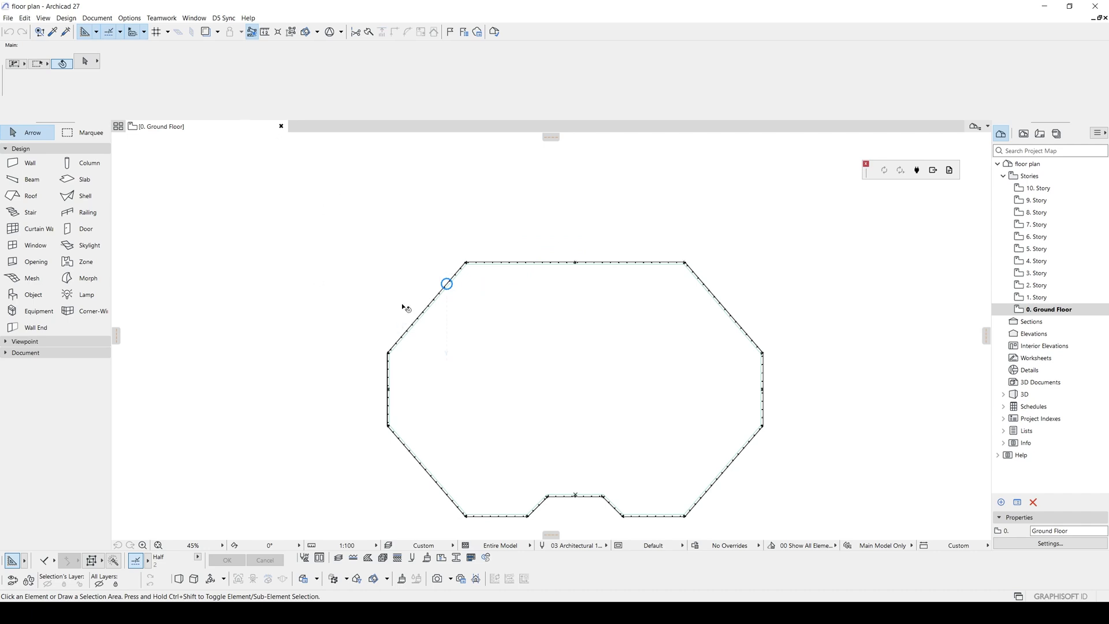
{"action": "middle_click_drag", "start_coordinate": [525, 347], "coordinate": [518, 286]}
{"action": "left_click", "coordinate": [475, 246]}
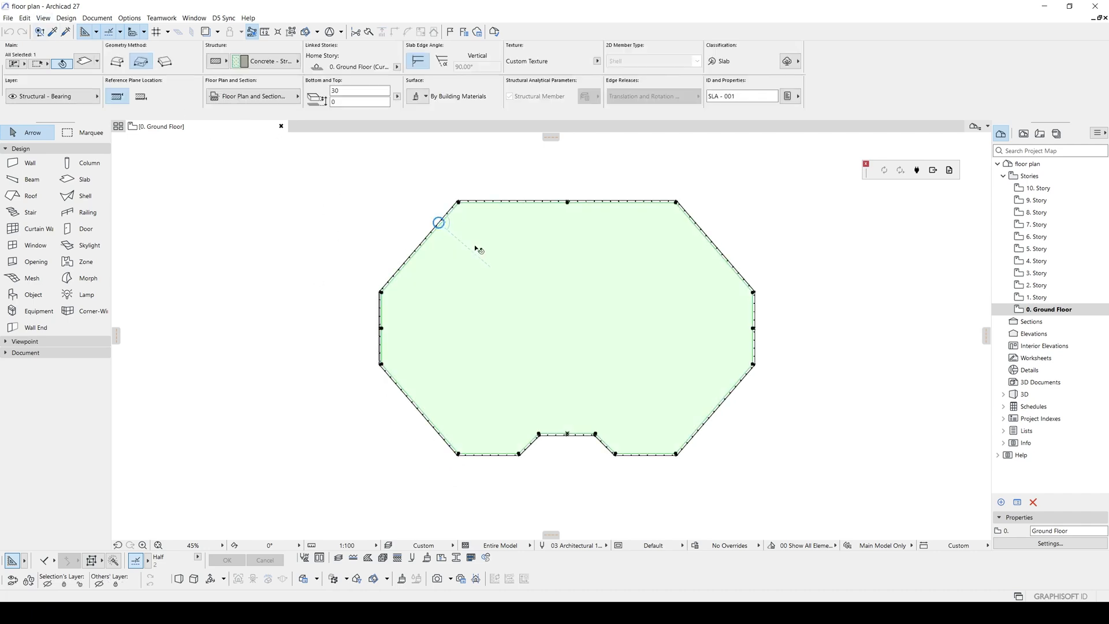
{"action": "scroll", "coordinate": [480, 243], "scroll_direction": "up", "scroll_amount": 10}
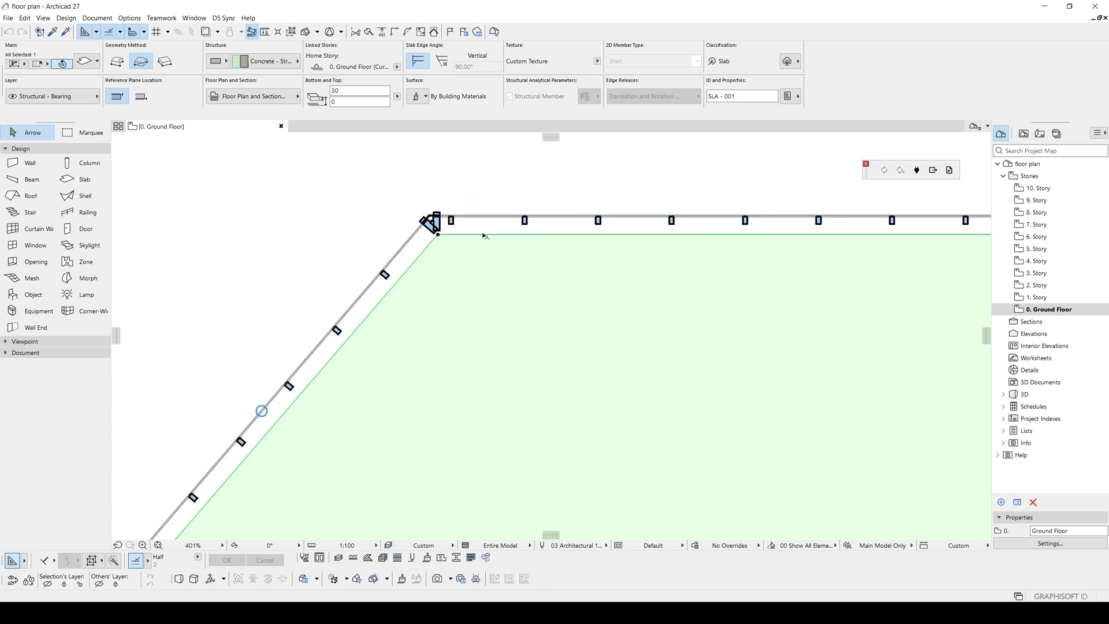
{"action": "middle_click_drag", "start_coordinate": [483, 233], "coordinate": [425, 313]}
{"action": "scroll", "coordinate": [433, 308], "scroll_direction": "down", "scroll_amount": 3}
{"action": "middle_click_drag", "start_coordinate": [809, 341], "coordinate": [475, 346]}
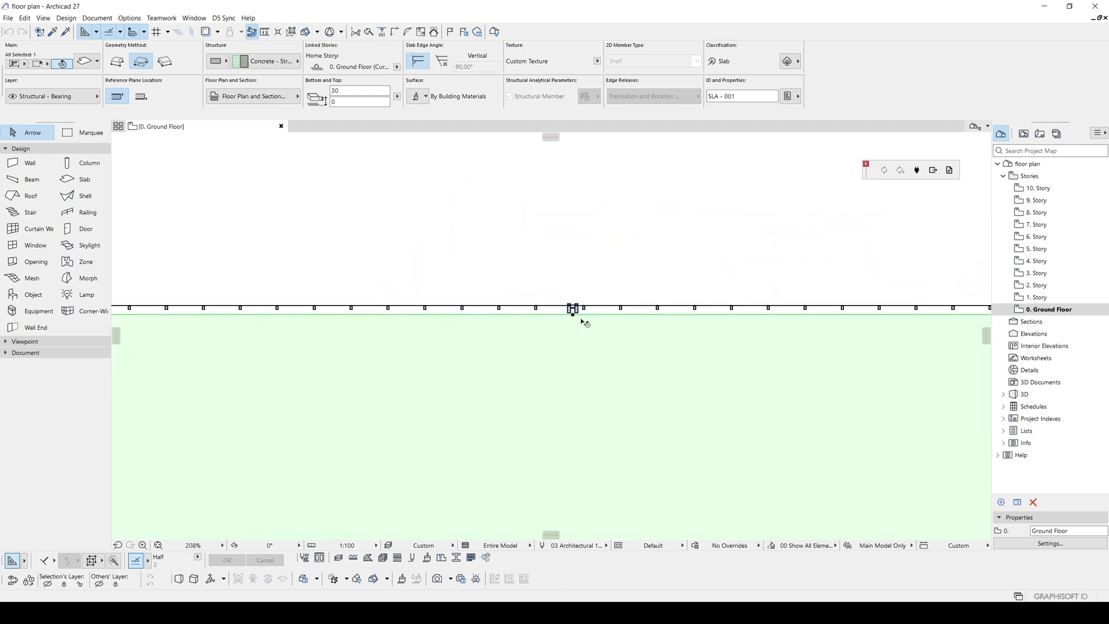
{"action": "scroll", "coordinate": [575, 315], "scroll_direction": "down", "scroll_amount": 7}
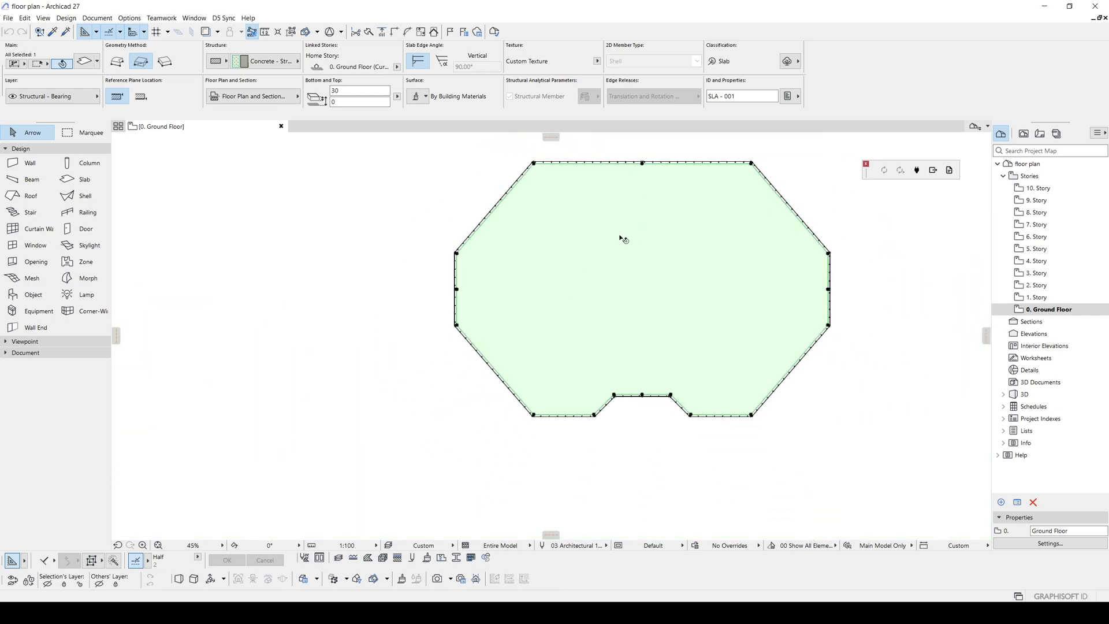
{"action": "scroll", "coordinate": [576, 422], "scroll_direction": "up", "scroll_amount": 3}
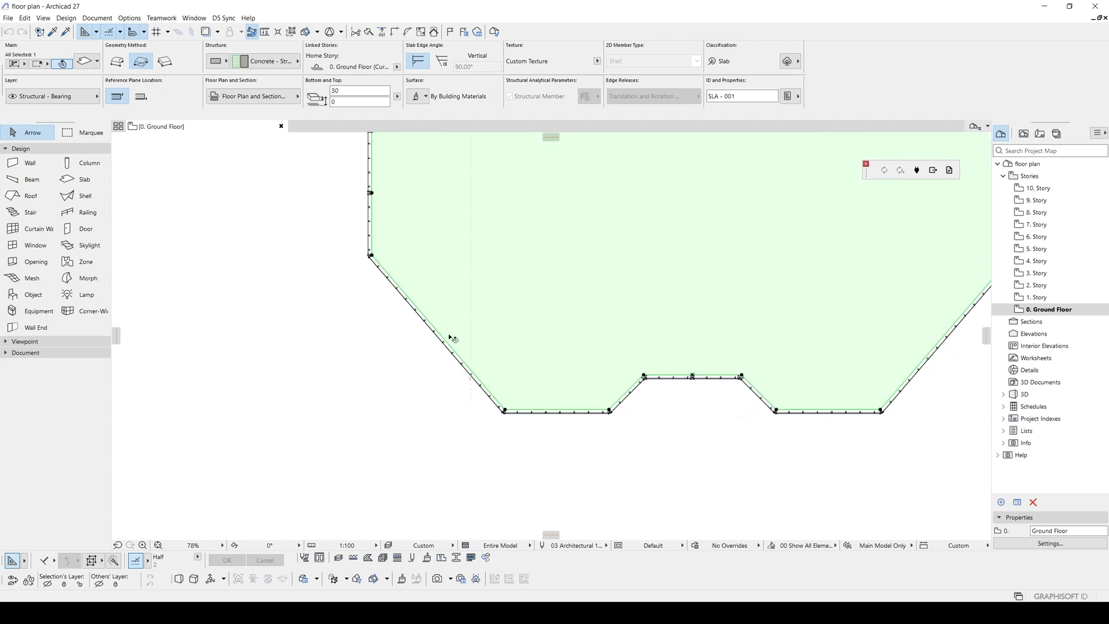
{"action": "key", "text": "Escape"}
Draw a straight horizontal wall across the floor between the upper ends of the two vertical side facades.
{"action": "left_click", "coordinate": [29, 163]}
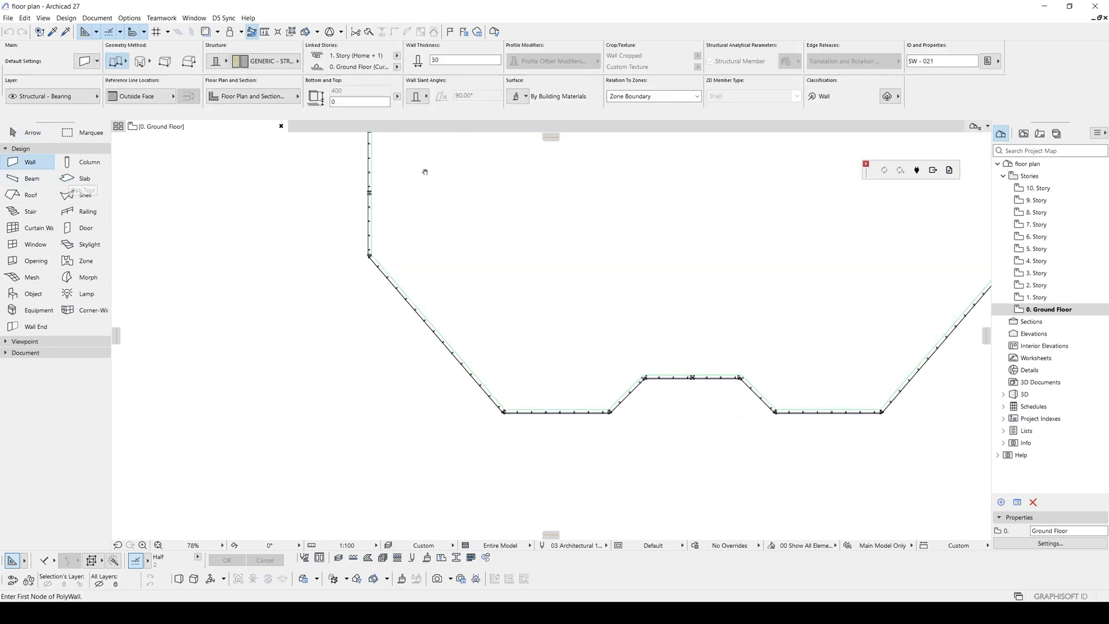
{"action": "middle_click_drag", "start_coordinate": [426, 171], "coordinate": [313, 352]}
{"action": "left_click", "coordinate": [278, 317]}
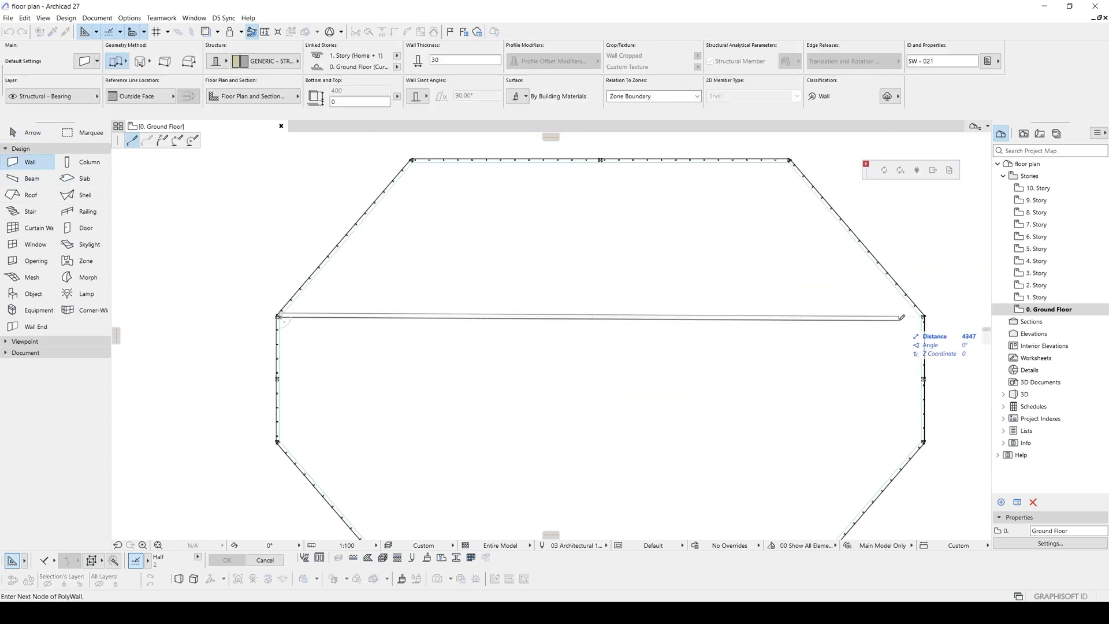
{"action": "double_click", "coordinate": [923, 317]}
{"action": "scroll", "coordinate": [610, 285], "scroll_direction": "down", "scroll_amount": 2}
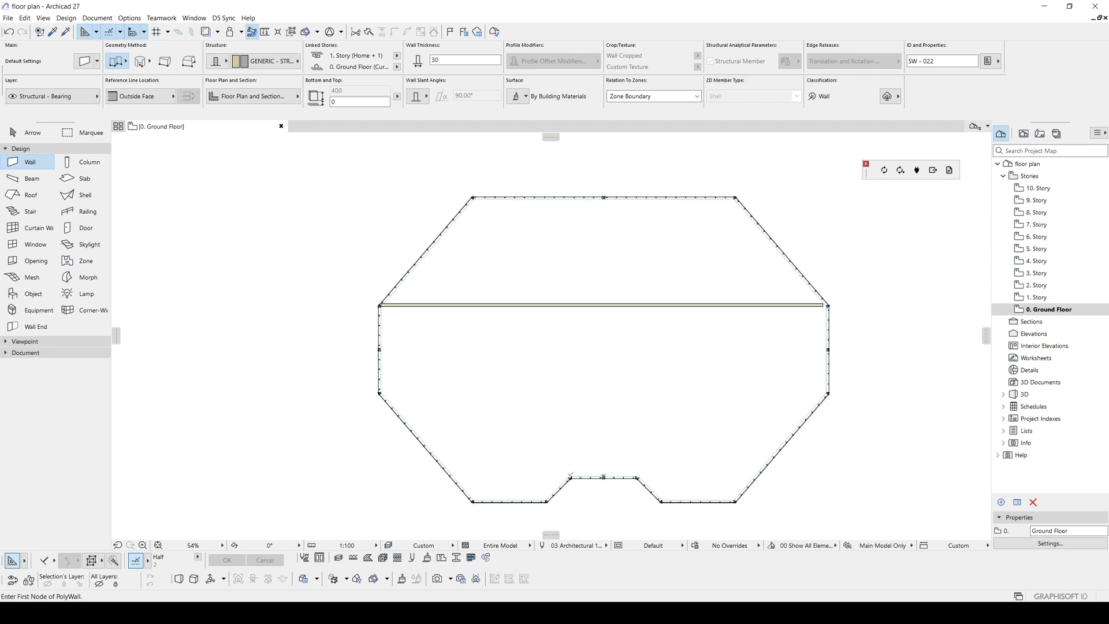
Draw two parallel vertical walls from the inner corners of the lower recess up to the upper facade.
{"action": "left_click", "coordinate": [571, 477]}
{"action": "double_click", "coordinate": [572, 198]}
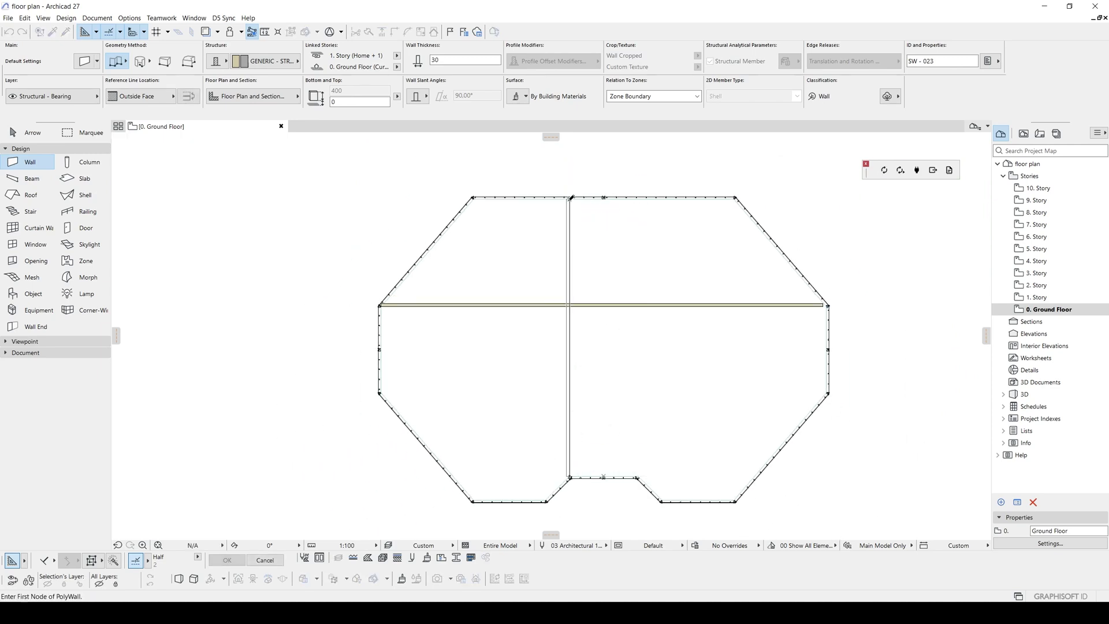
{"action": "left_click", "coordinate": [636, 477]}
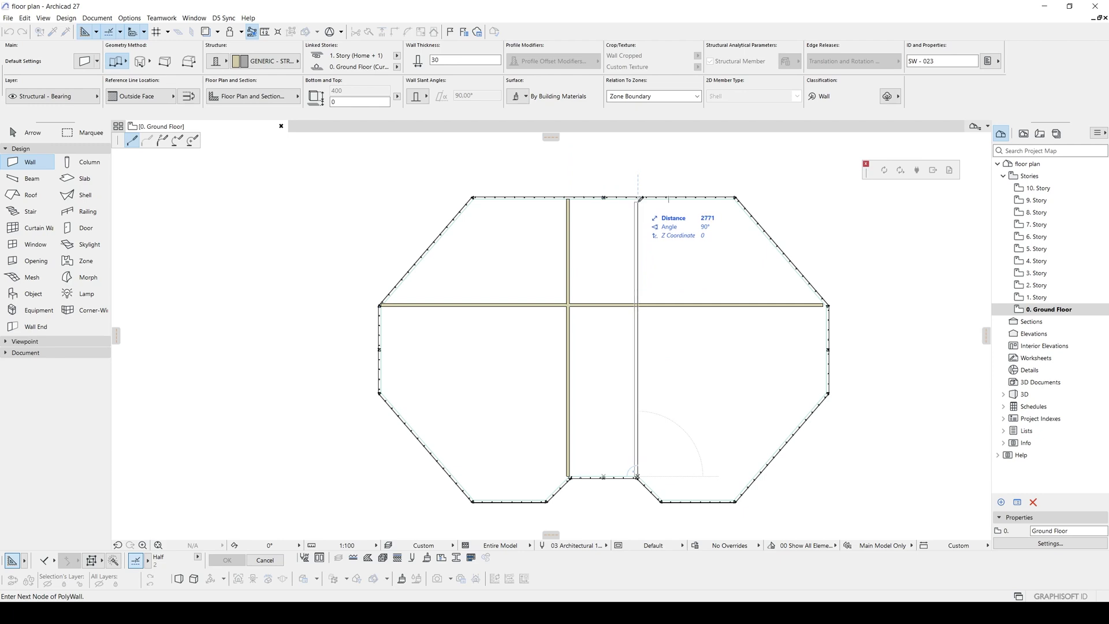
{"action": "double_click", "coordinate": [638, 197]}
Add a short horizontal wall connecting the two vertical walls between the long cross wall and the lower recess.
{"action": "left_click", "coordinate": [569, 364]}
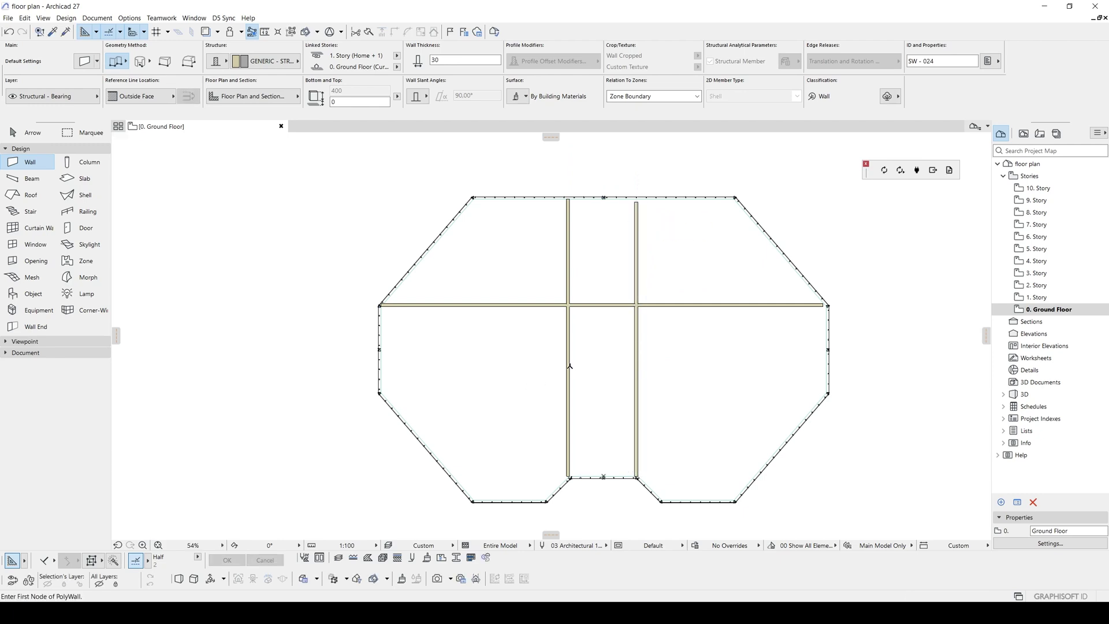
{"action": "double_click", "coordinate": [636, 364]}
{"action": "scroll", "coordinate": [603, 343], "scroll_direction": "down", "scroll_amount": 2}
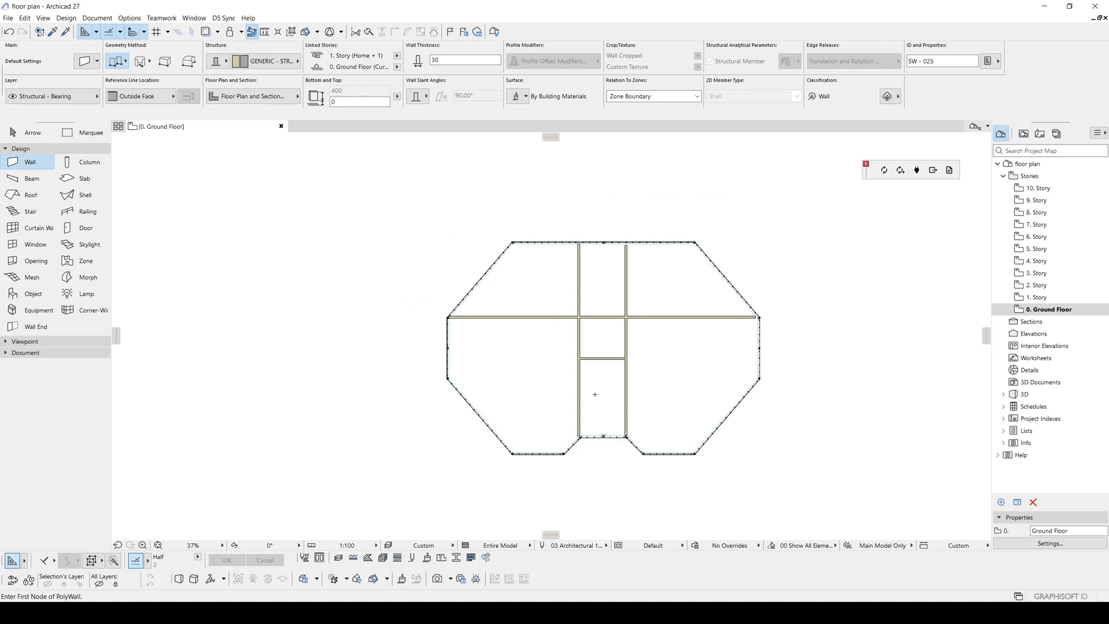
Curve the lower-left diagonal segment of the curtain wall's reference line outward into an arc by setting its tangent straight down.
{"action": "scroll", "coordinate": [574, 338], "scroll_direction": "up", "scroll_amount": 2}
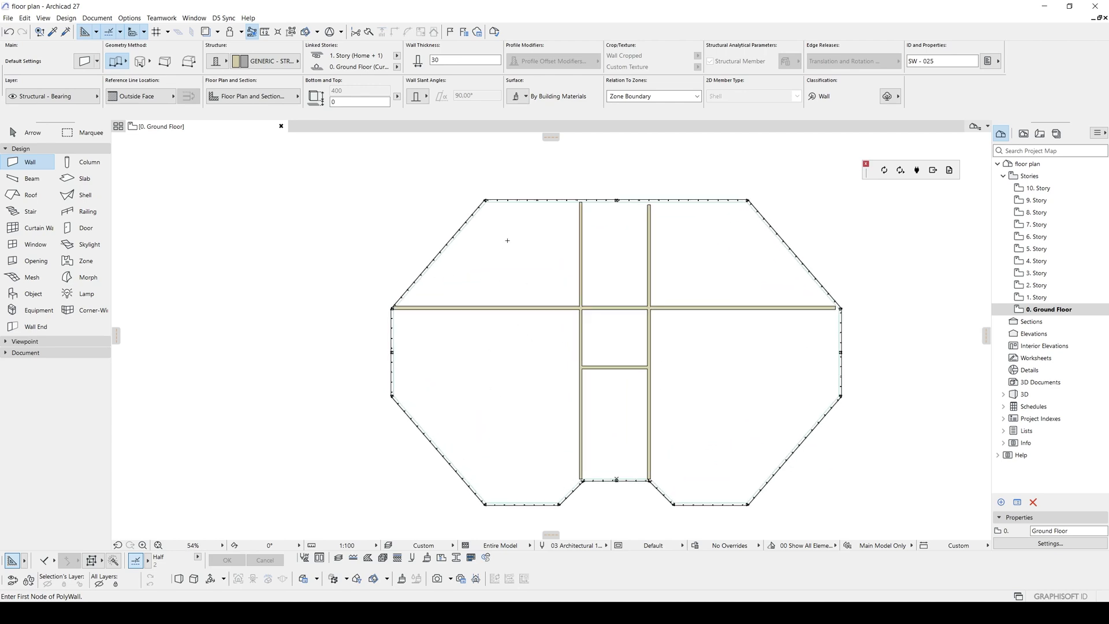
{"action": "middle_click_drag", "start_coordinate": [470, 286], "coordinate": [465, 241]}
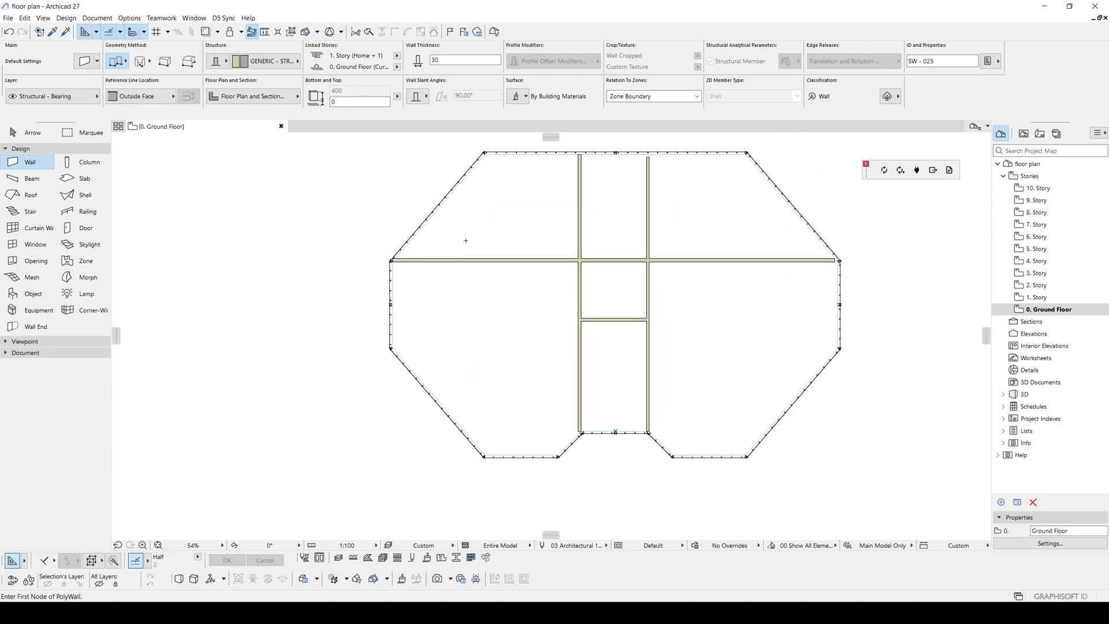
{"action": "scroll", "coordinate": [459, 395], "scroll_direction": "up", "scroll_amount": 4}
{"action": "middle_click_drag", "start_coordinate": [433, 387], "coordinate": [428, 342]}
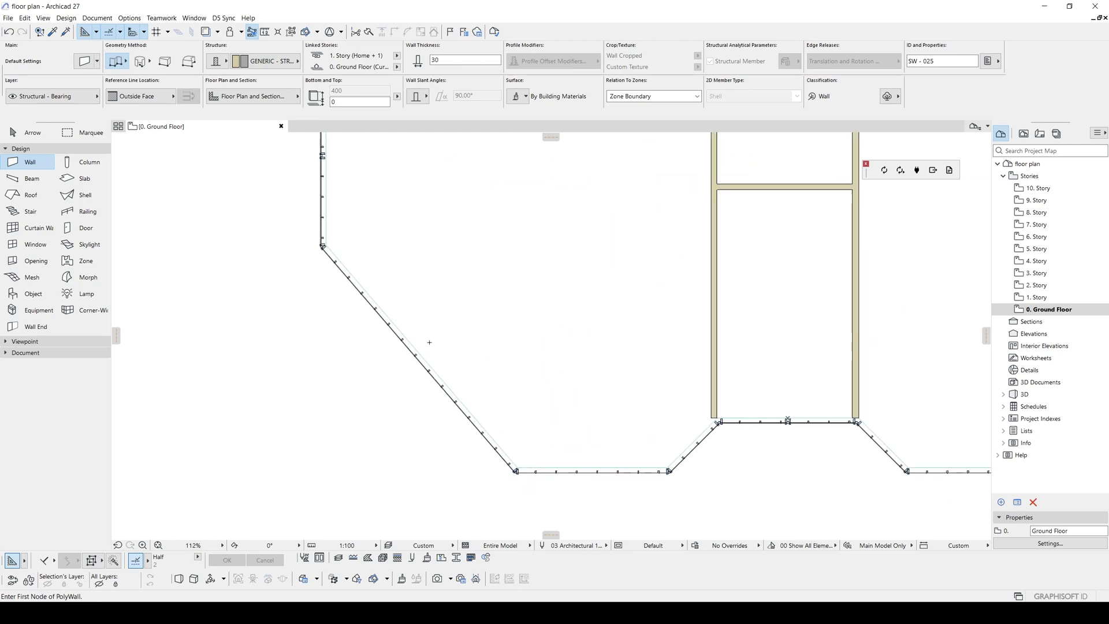
{"action": "key", "text": "Escape"}
{"action": "left_click", "coordinate": [401, 338]}
{"action": "left_click", "coordinate": [403, 337]}
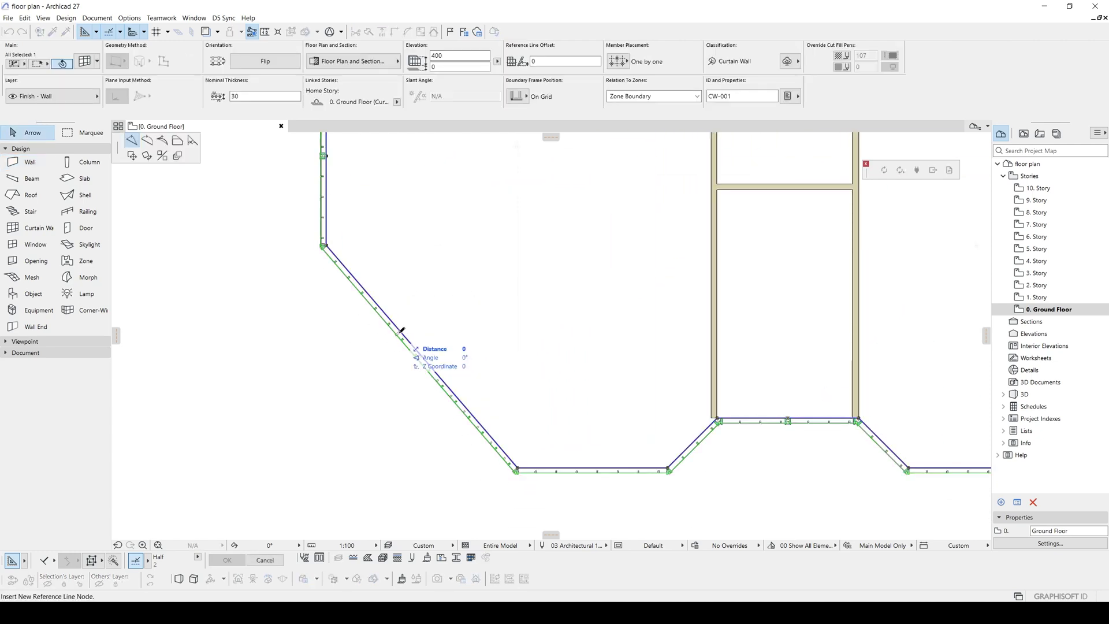
{"action": "left_click", "coordinate": [162, 140]}
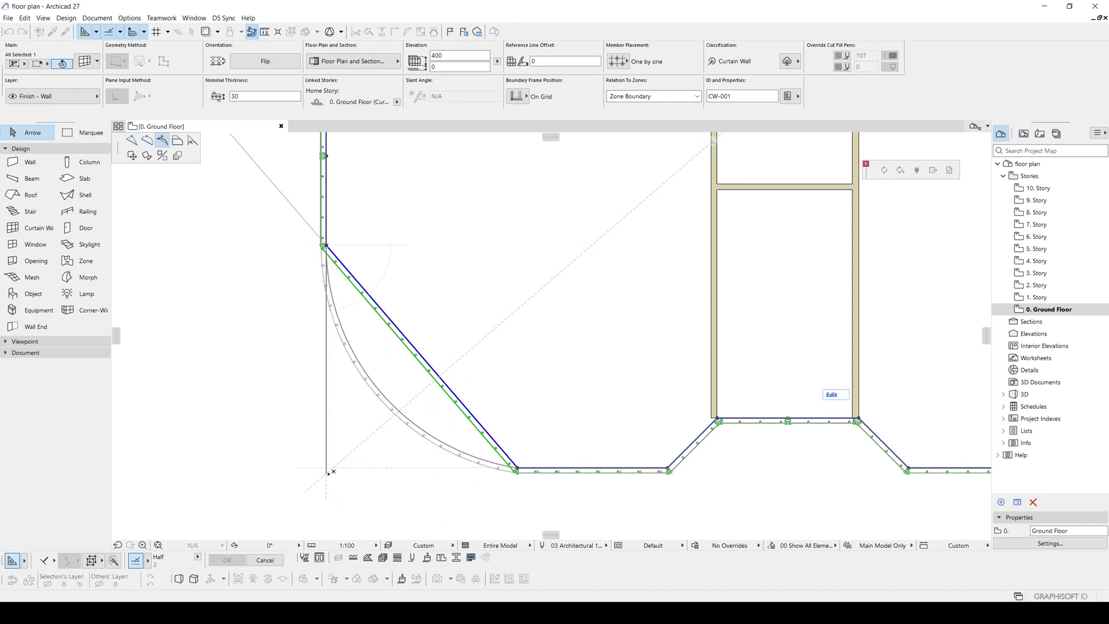
{"action": "left_click", "coordinate": [327, 472]}
Curve the curtain wall's lower-right diagonal segment outward into a matching arc and clear the selection.
{"action": "scroll", "coordinate": [327, 476], "scroll_direction": "down", "scroll_amount": 3}
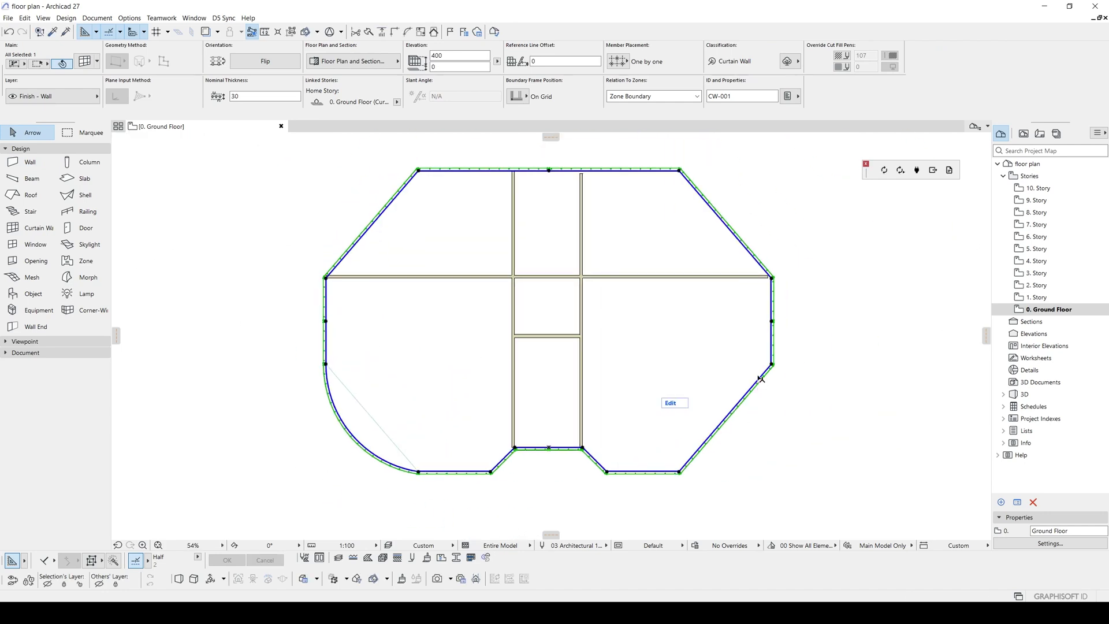
{"action": "left_click", "coordinate": [768, 375]}
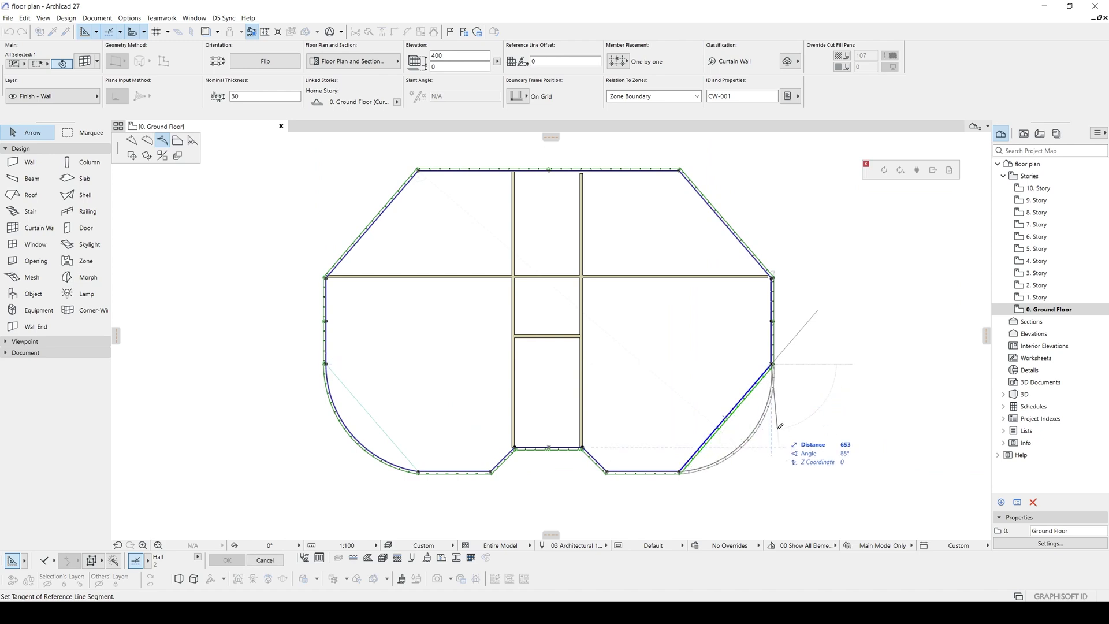
{"action": "left_click", "coordinate": [822, 437]}
{"action": "key", "text": "Escape"}
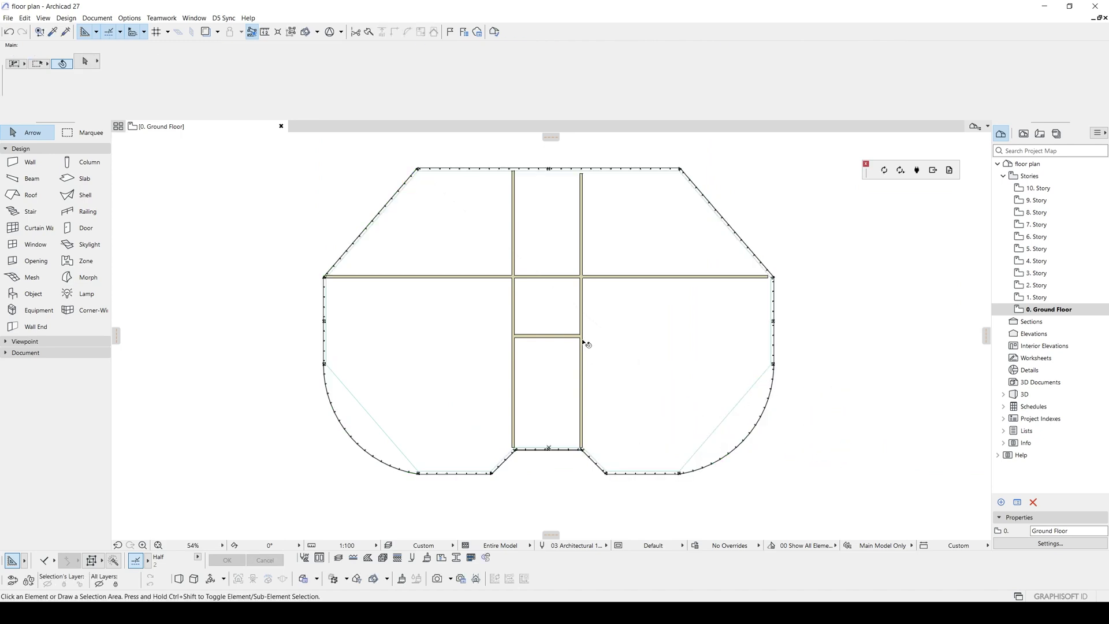
Select the slab and curve its lower-right diagonal edge outward to follow the rounded curtain wall.
{"action": "scroll", "coordinate": [578, 336], "scroll_direction": "down", "scroll_amount": 3}
{"action": "left_click", "coordinate": [673, 364]}
{"action": "left_click", "coordinate": [673, 364]}
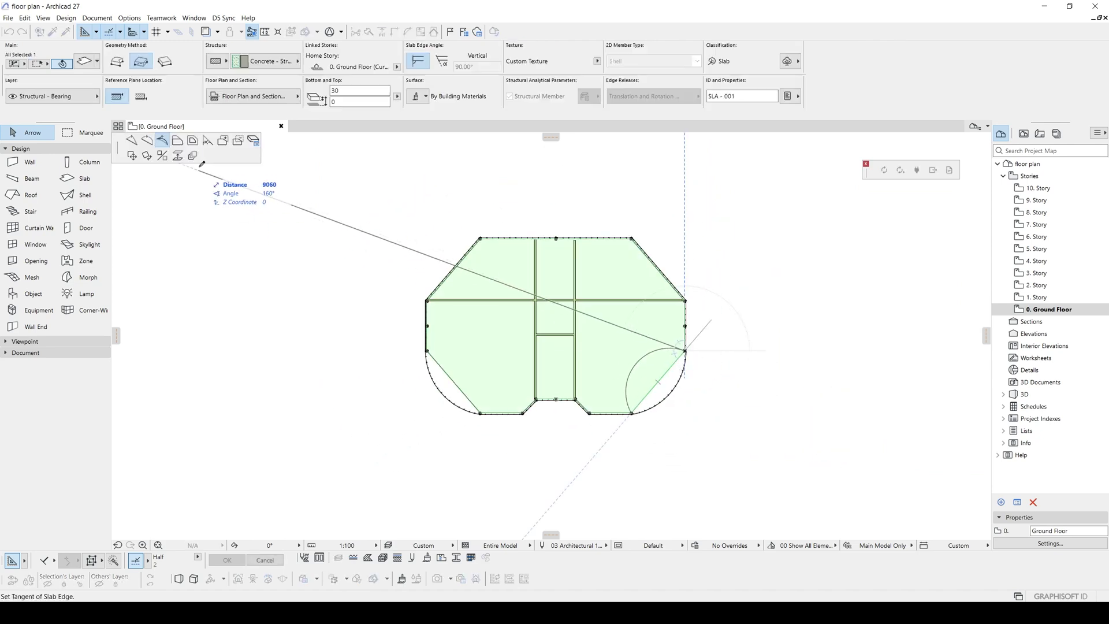
{"action": "left_click", "coordinate": [147, 140]}
{"action": "scroll", "coordinate": [672, 360], "scroll_direction": "up", "scroll_amount": 5}
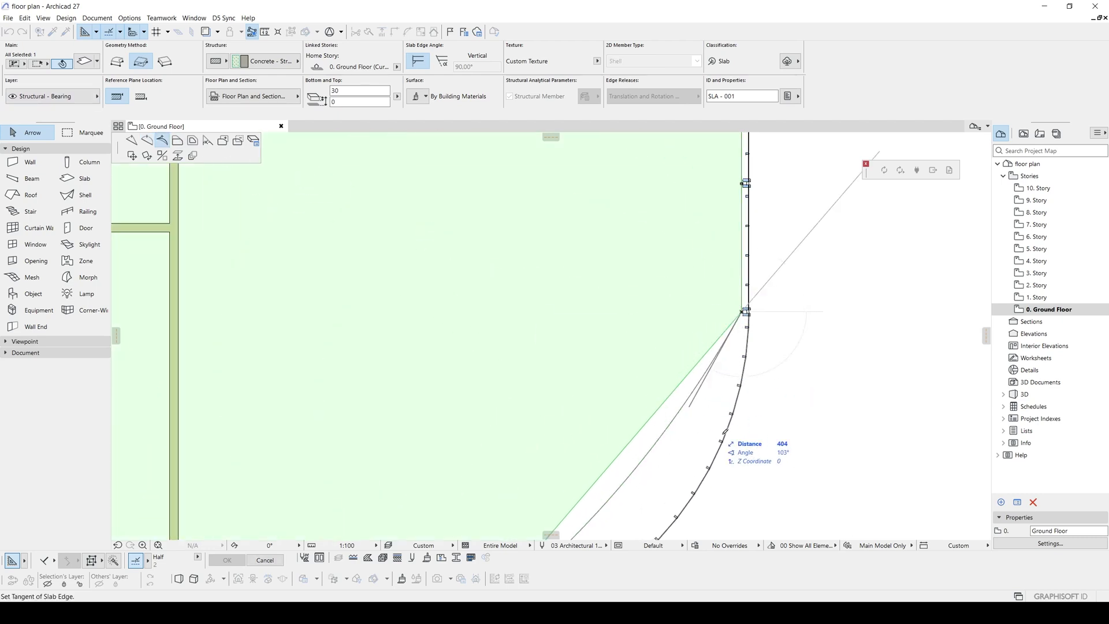
{"action": "left_click", "coordinate": [697, 457]}
{"action": "scroll", "coordinate": [698, 457], "scroll_direction": "down", "scroll_amount": 4}
Curve the slab's lower-left diagonal edge outward to follow the rounded curtain wall and clear the selection.
{"action": "middle_click_drag", "start_coordinate": [259, 415], "coordinate": [484, 320]}
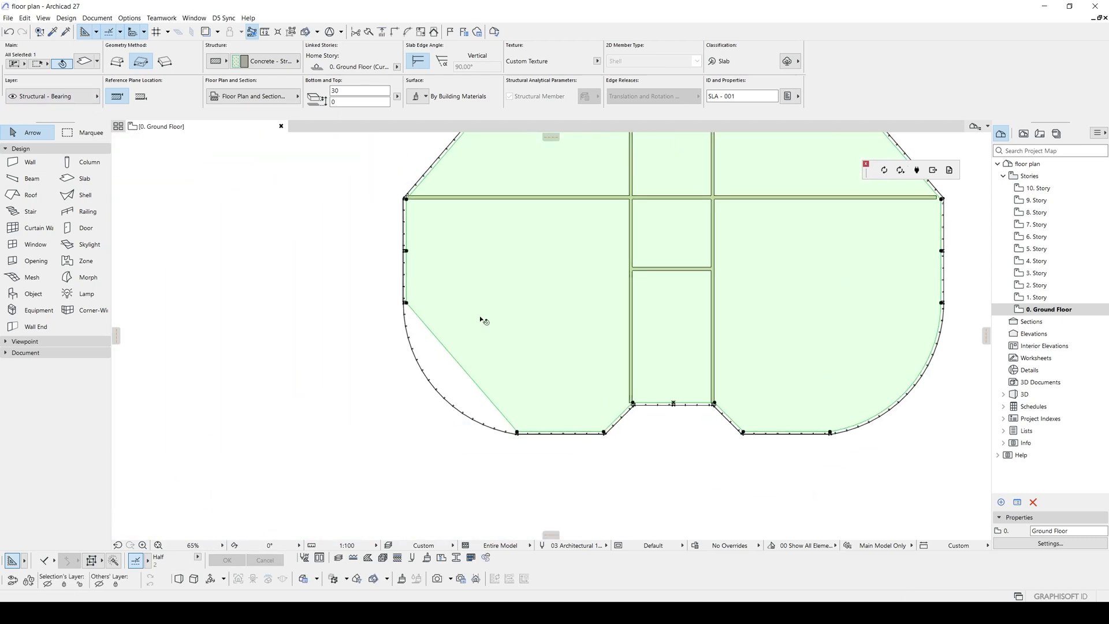
{"action": "left_click", "coordinate": [428, 327]}
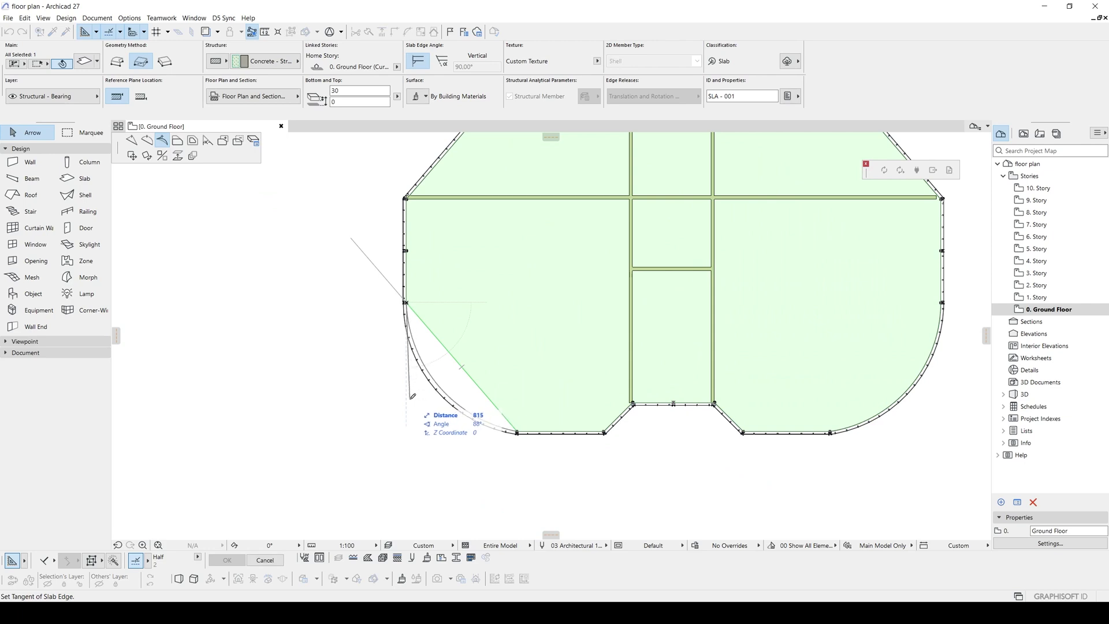
{"action": "left_click", "coordinate": [407, 398]}
{"action": "left_click", "coordinate": [352, 401]}
{"action": "scroll", "coordinate": [524, 320], "scroll_direction": "down", "scroll_amount": 3}
{"action": "middle_click_drag", "start_coordinate": [524, 320], "coordinate": [380, 385]}
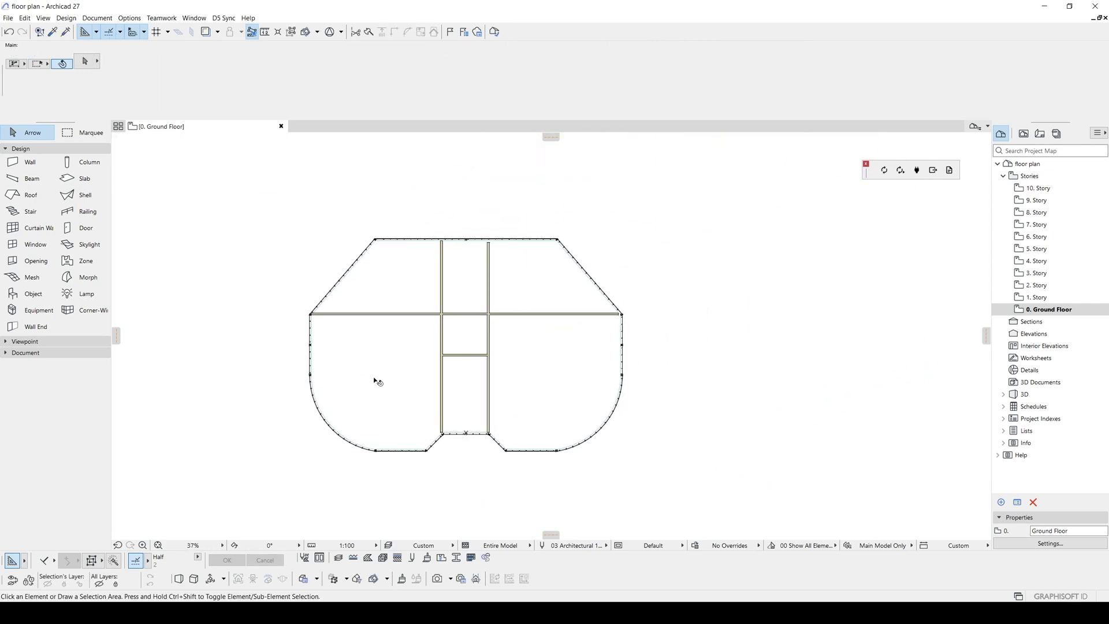
Inspect the rounded floor module in the 3D view and return to the ground floor plan.
{"action": "key", "text": "F3"}
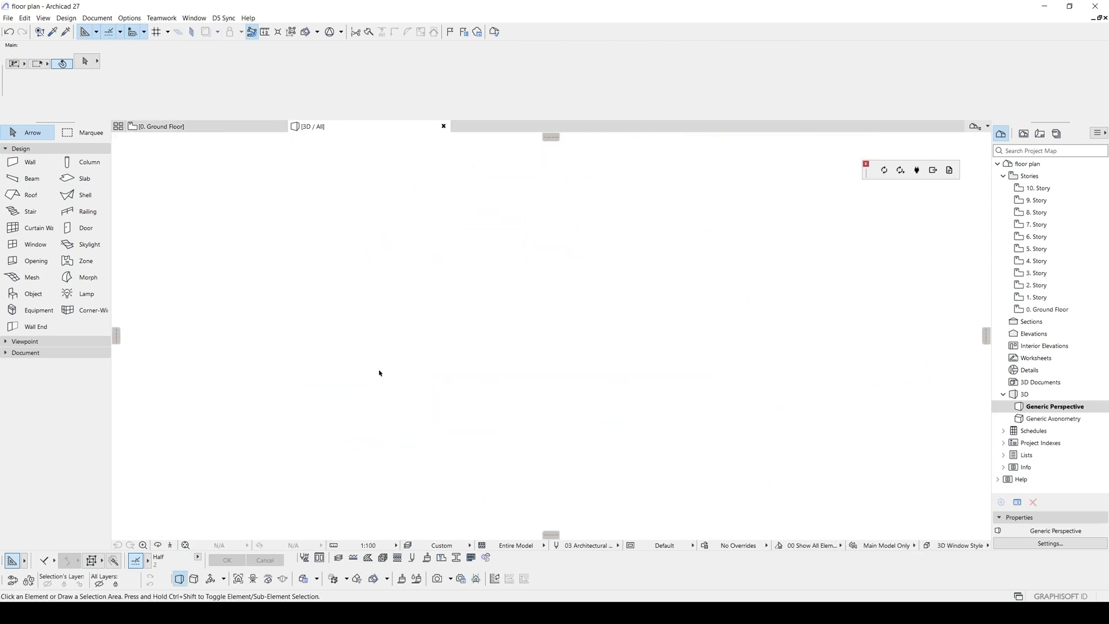
{"action": "scroll", "coordinate": [512, 345], "scroll_direction": "up", "scroll_amount": 1}
{"action": "middle_click_drag", "start_coordinate": [512, 344], "coordinate": [799, 322], "text": "shift"}
{"action": "key", "text": "F2"}
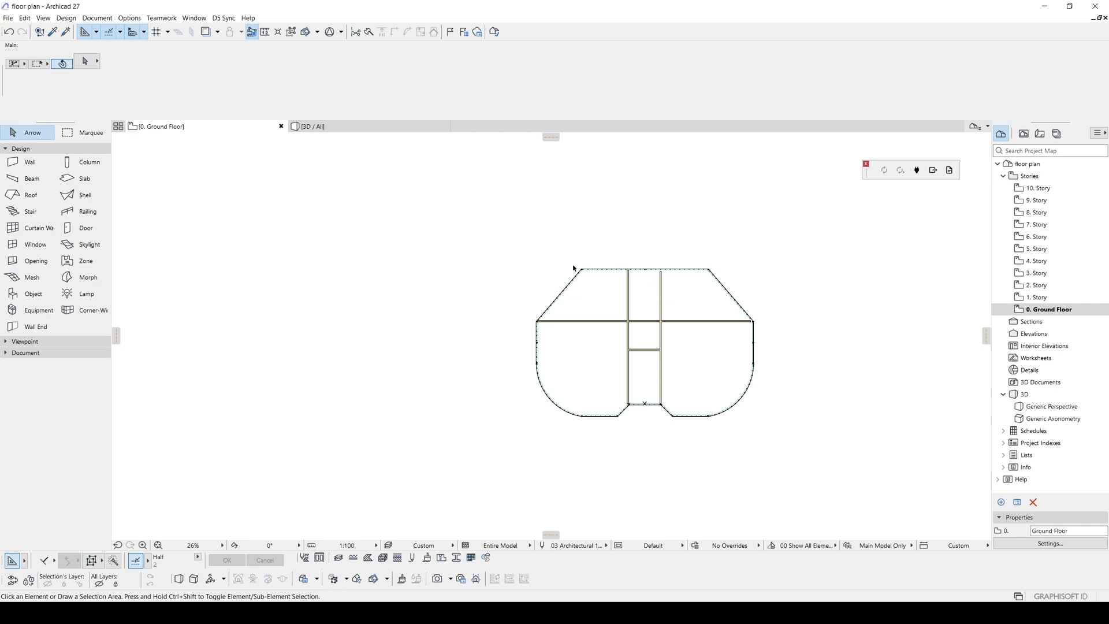
Enclose the whole floor plan in a marquee area with rectangular geometry.
{"action": "left_click", "coordinate": [68, 133]}
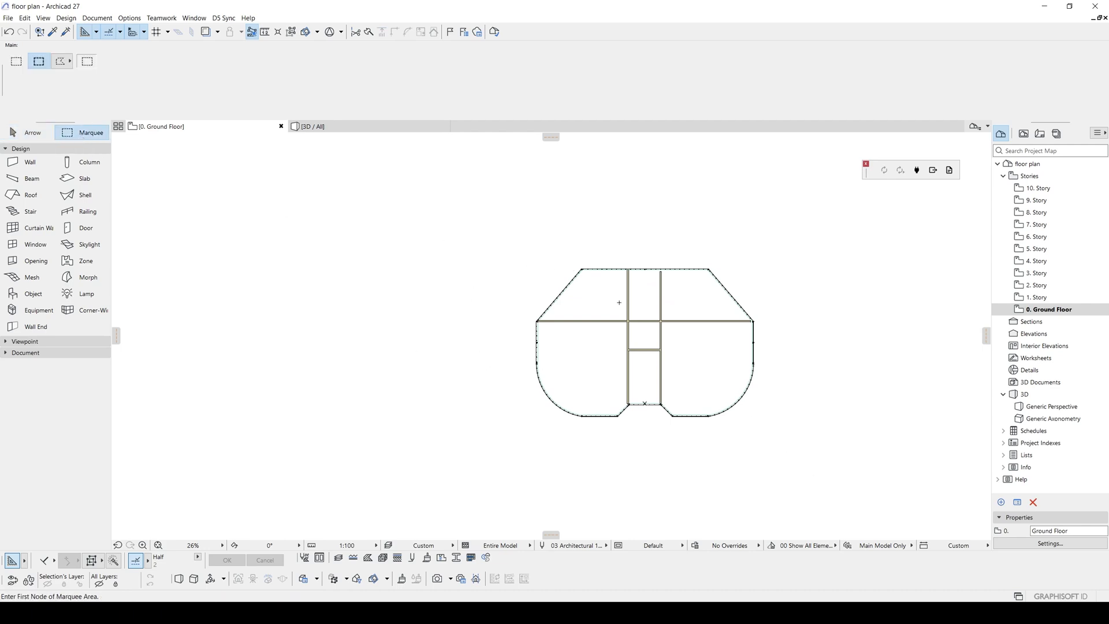
{"action": "left_click", "coordinate": [499, 242]}
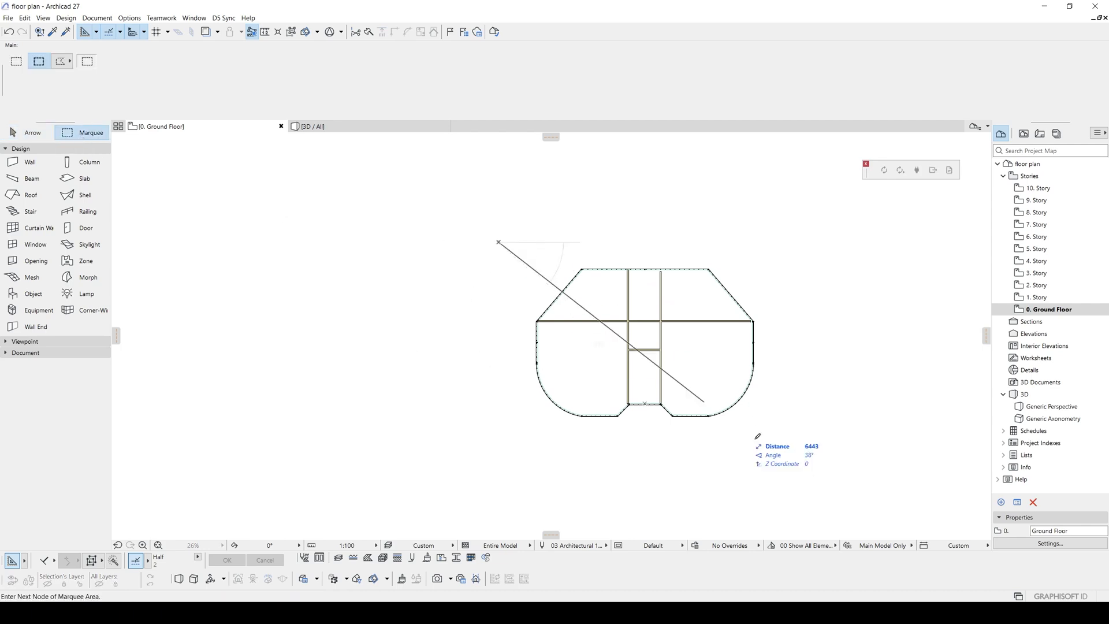
{"action": "left_click", "coordinate": [69, 60]}
{"action": "left_click", "coordinate": [78, 53]}
{"action": "left_click", "coordinate": [784, 437]}
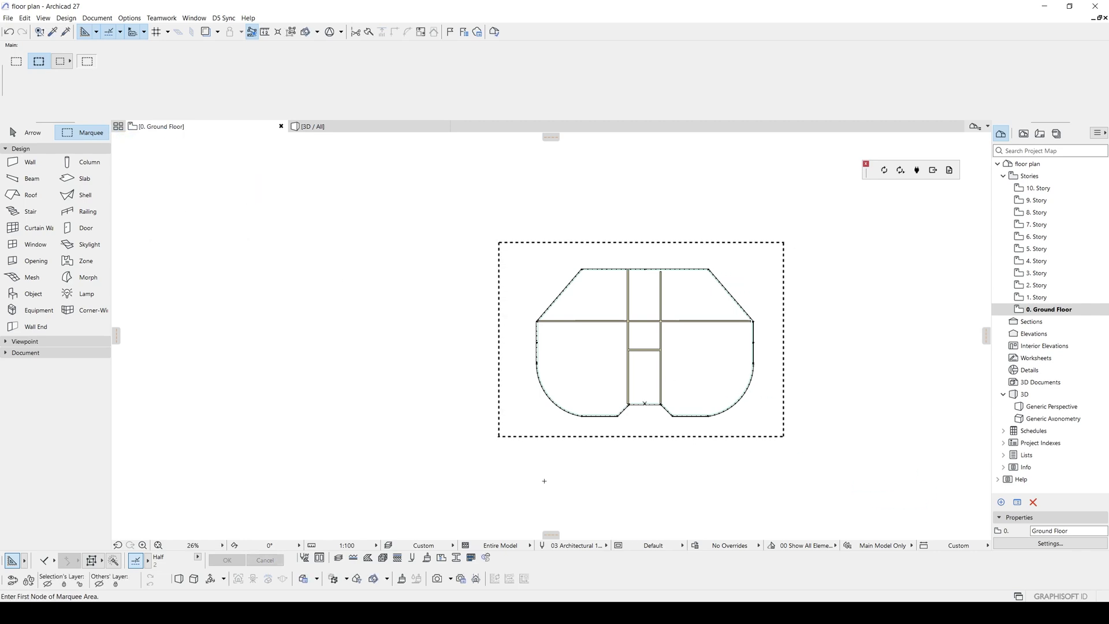
{"action": "middle_click_drag", "start_coordinate": [758, 407], "coordinate": [670, 409]}
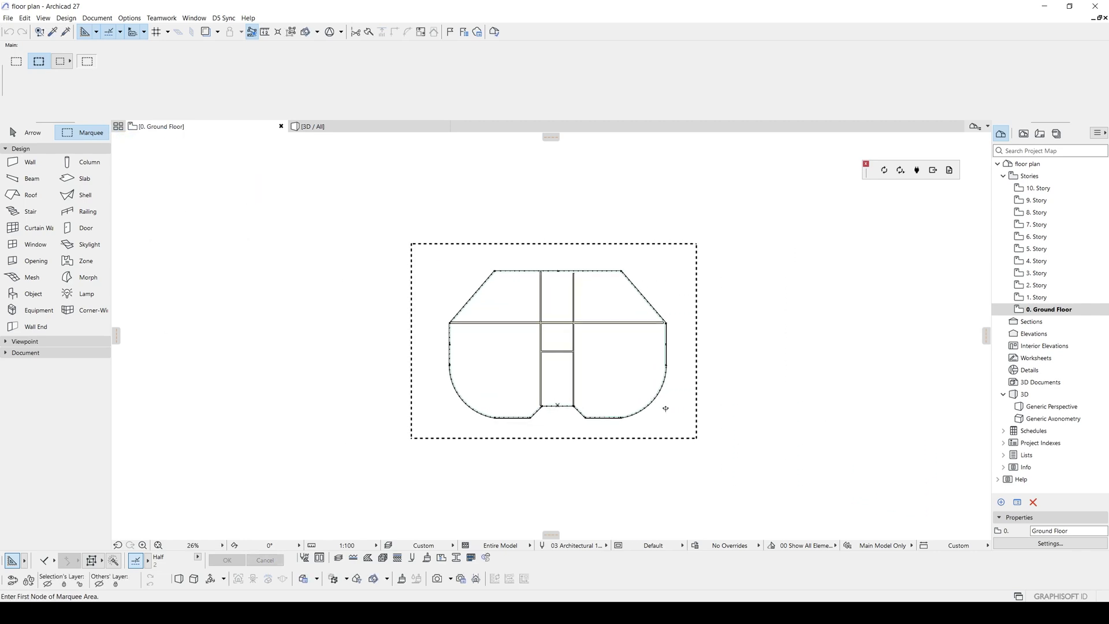
Save the edited floor plan module file.
{"action": "left_click", "coordinate": [8, 17]}
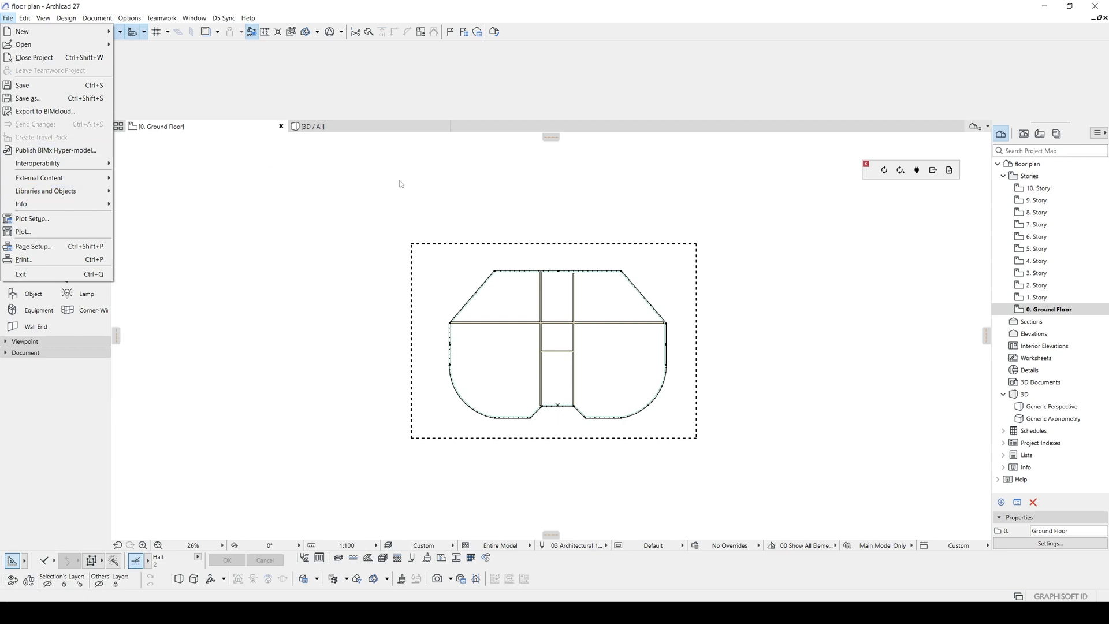
{"action": "left_click", "coordinate": [40, 87]}
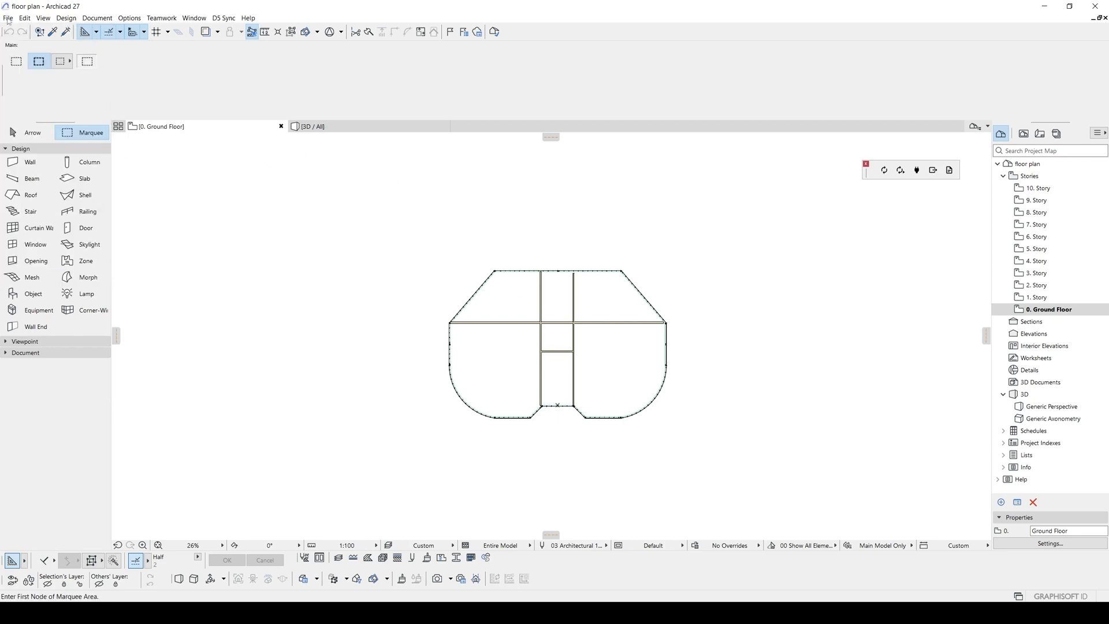
{"action": "left_click", "coordinate": [8, 20]}
{"action": "left_click", "coordinate": [25, 87]}
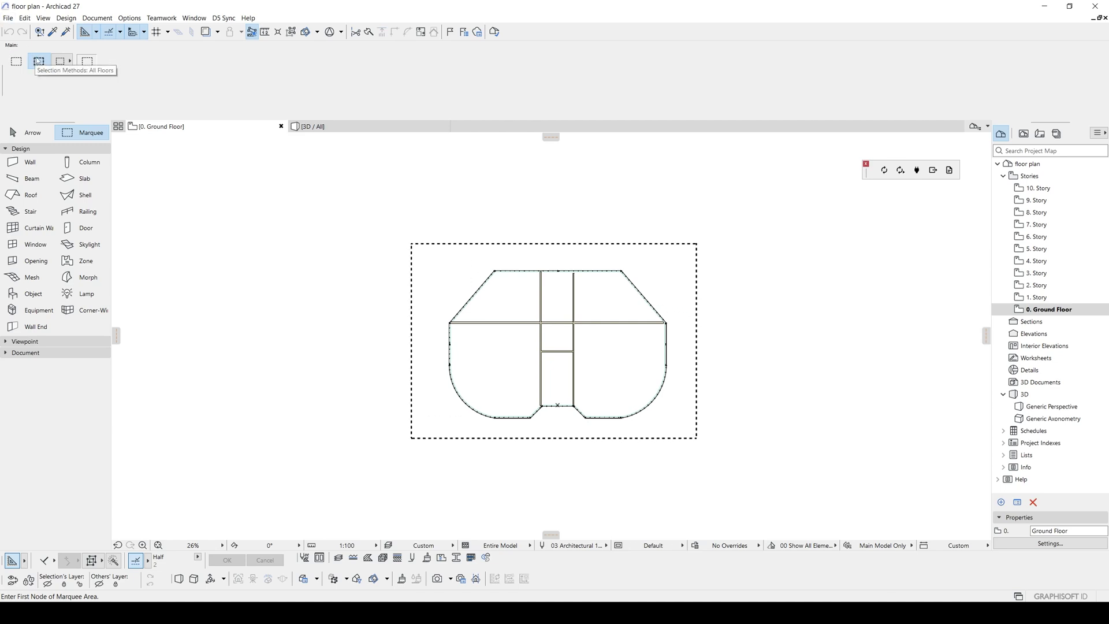
{"action": "left_click", "coordinate": [9, 18]}
{"action": "mouse_move", "coordinate": [35, 183]}
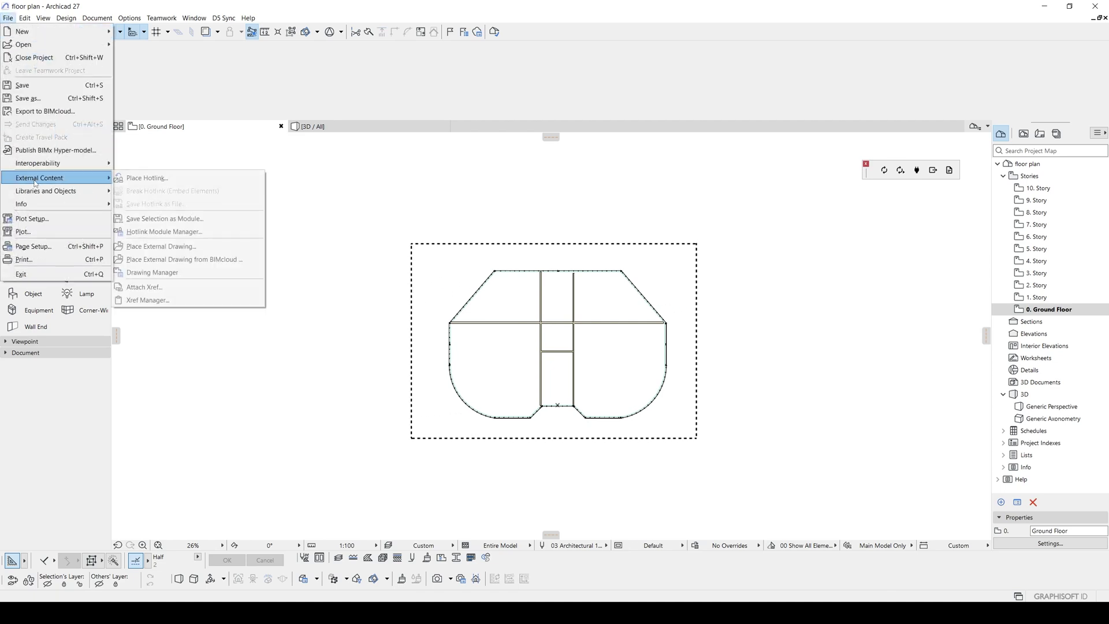
{"action": "left_click", "coordinate": [30, 87]}
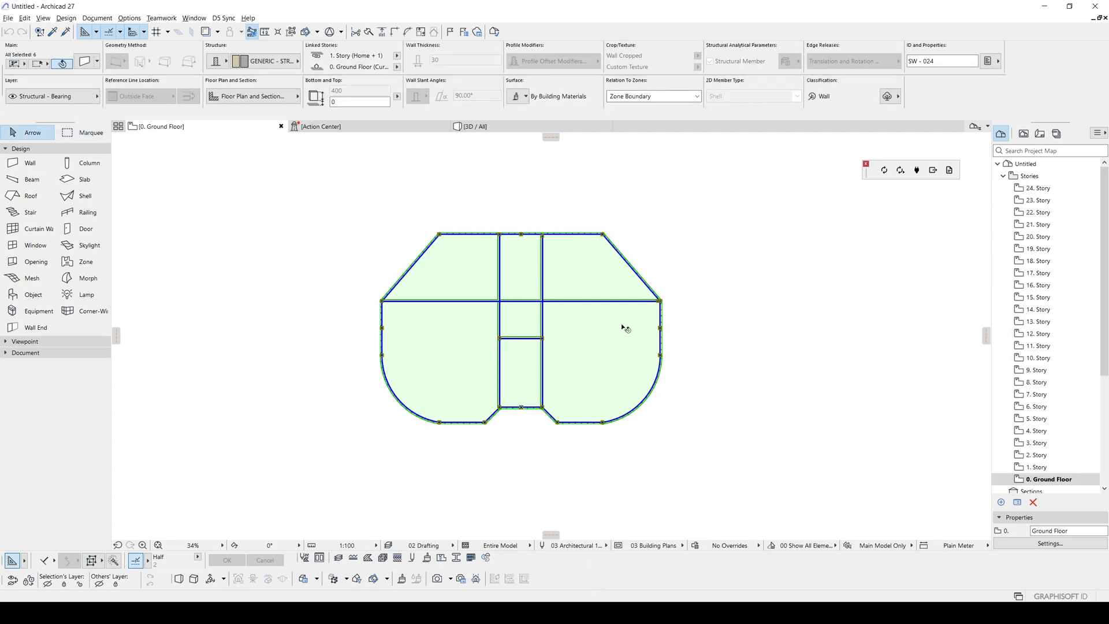
In the Untitled tower project, update the selected hotlink module and all its related hotlinks.
{"action": "middle_click_drag", "start_coordinate": [650, 307], "coordinate": [572, 316]}
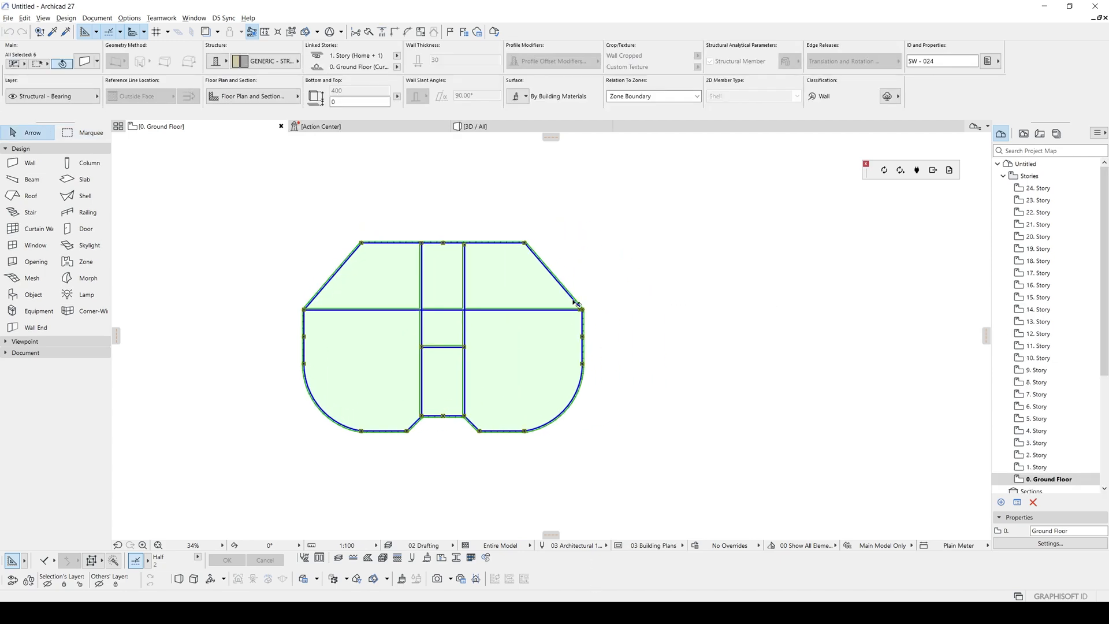
{"action": "key", "text": "Escape"}
{"action": "left_click", "coordinate": [584, 319]}
{"action": "right_click", "coordinate": [613, 315]}
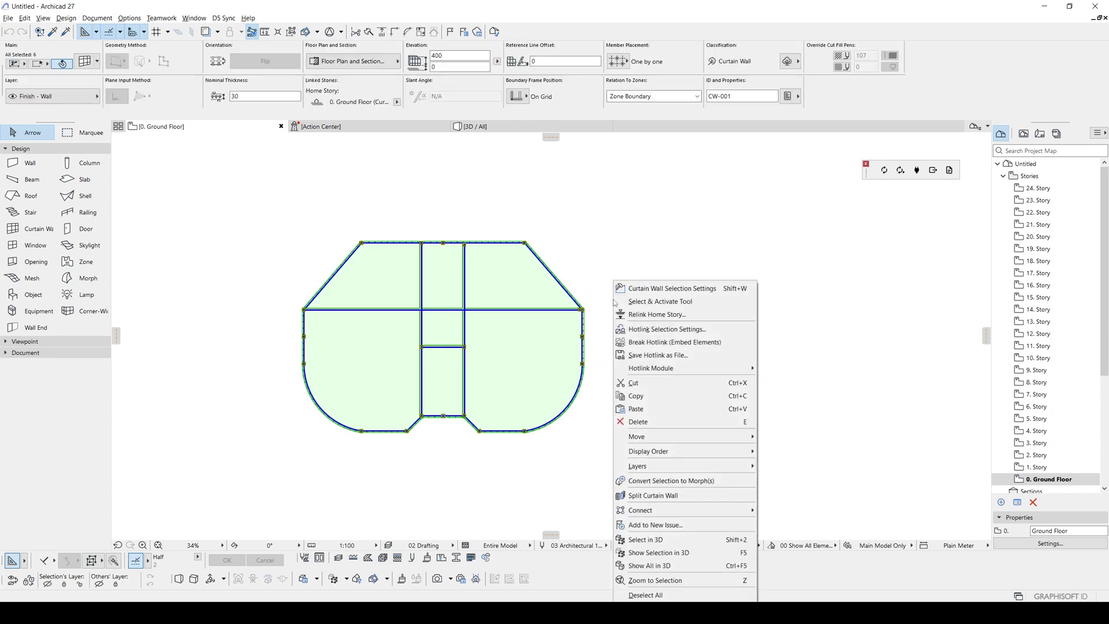
{"action": "mouse_move", "coordinate": [661, 369]}
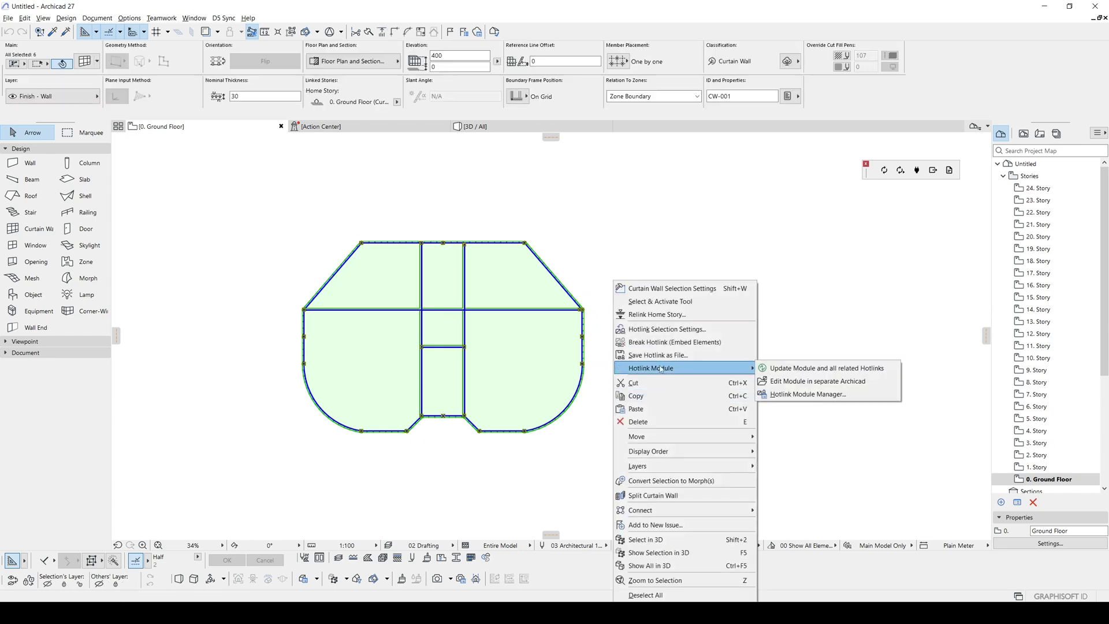
{"action": "left_click", "coordinate": [819, 373]}
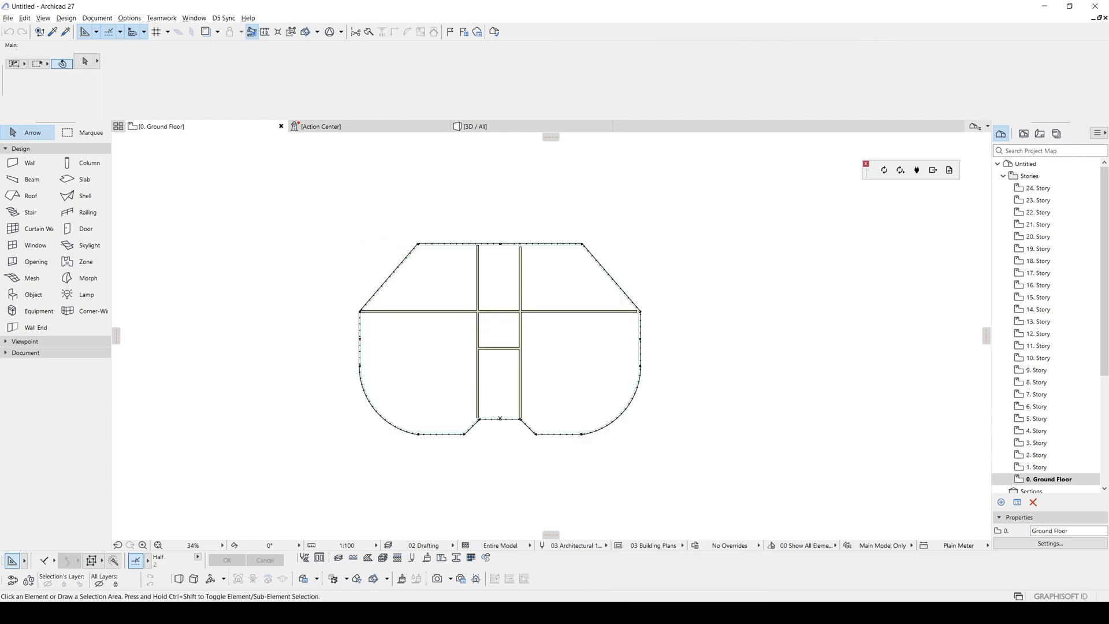
Switch to the floor plan project and place a copy of the left long vertical wall farther left, inside the left wing.
{"action": "left_click", "coordinate": [633, 569]}
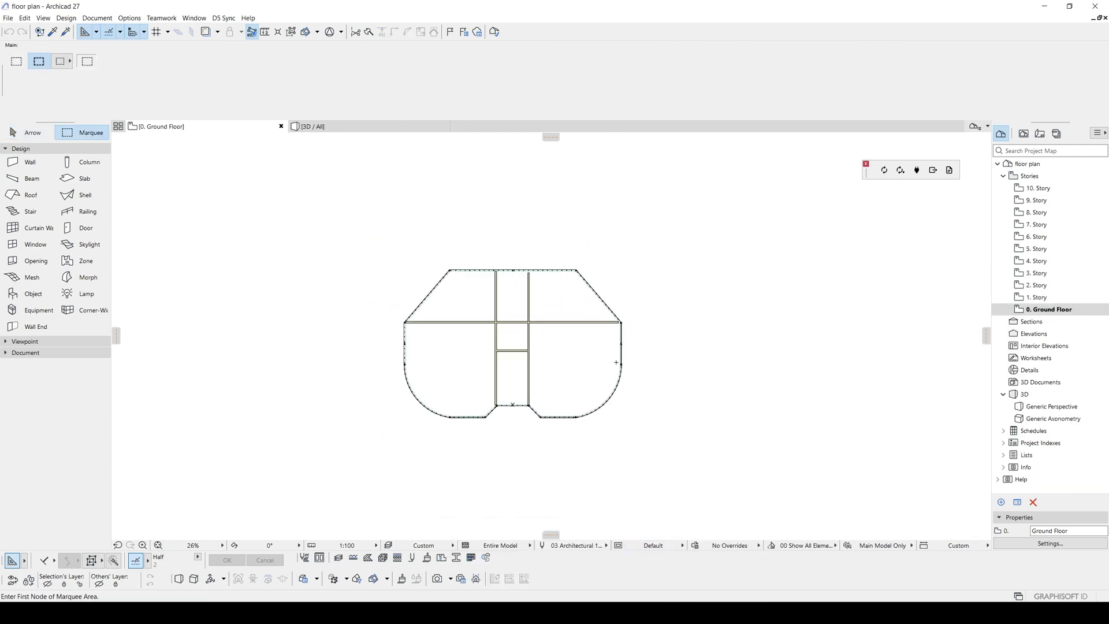
{"action": "scroll", "coordinate": [533, 329], "scroll_direction": "up", "scroll_amount": 5}
{"action": "left_click", "coordinate": [537, 296]}
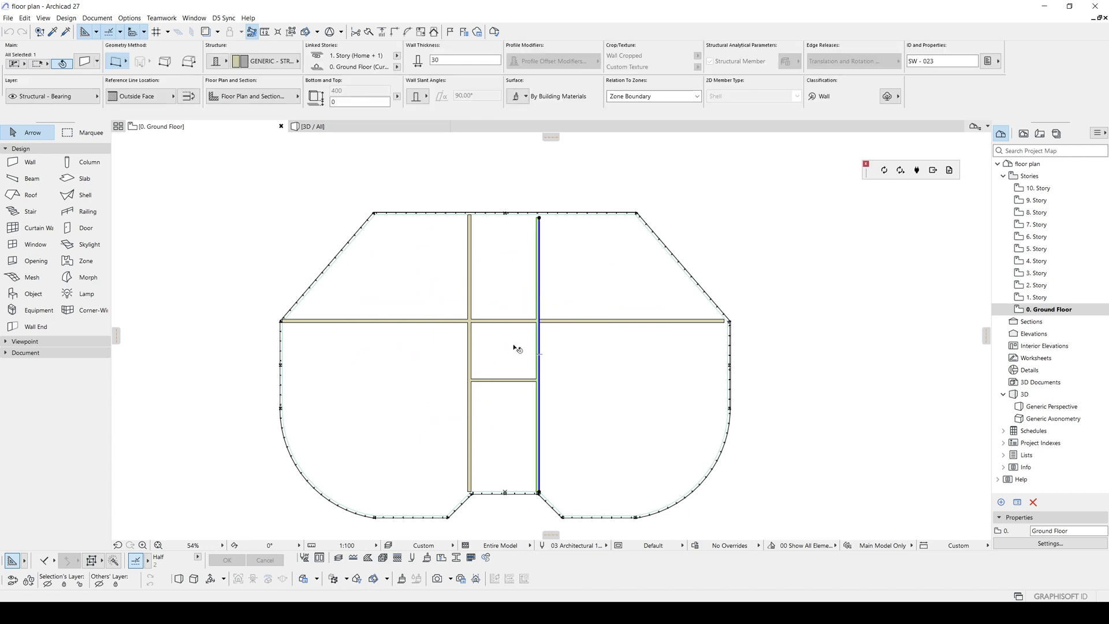
{"action": "left_click", "coordinate": [516, 348]}
{"action": "left_click", "coordinate": [468, 363]}
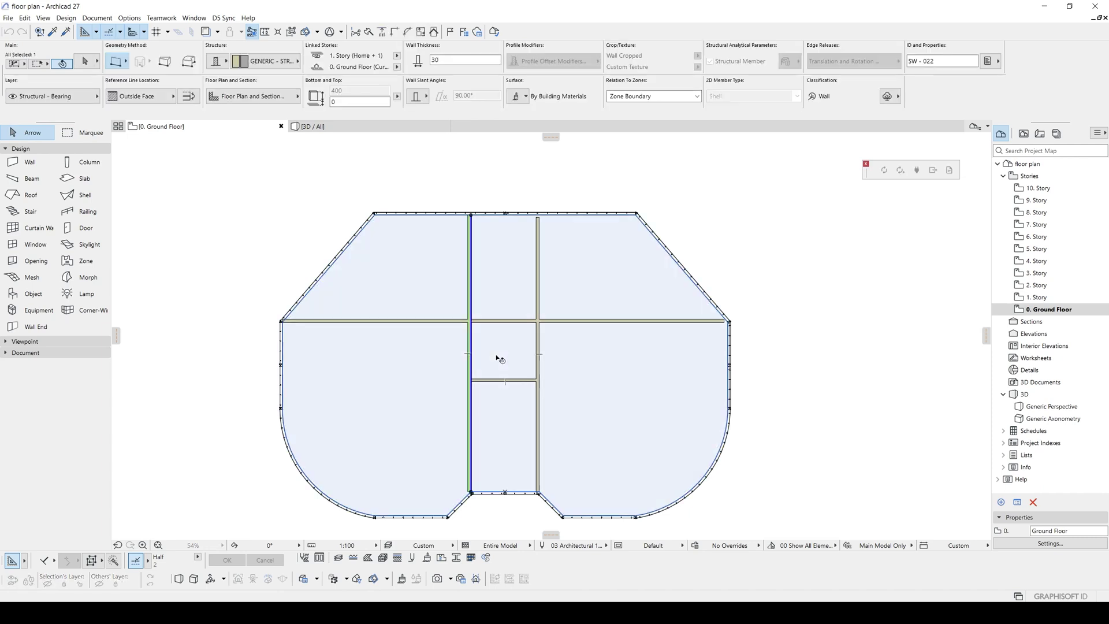
{"action": "key", "text": "ctrl+shift+d"}
{"action": "left_click", "coordinate": [496, 354]}
{"action": "left_click", "coordinate": [414, 354]}
{"action": "key", "text": "Escape"}
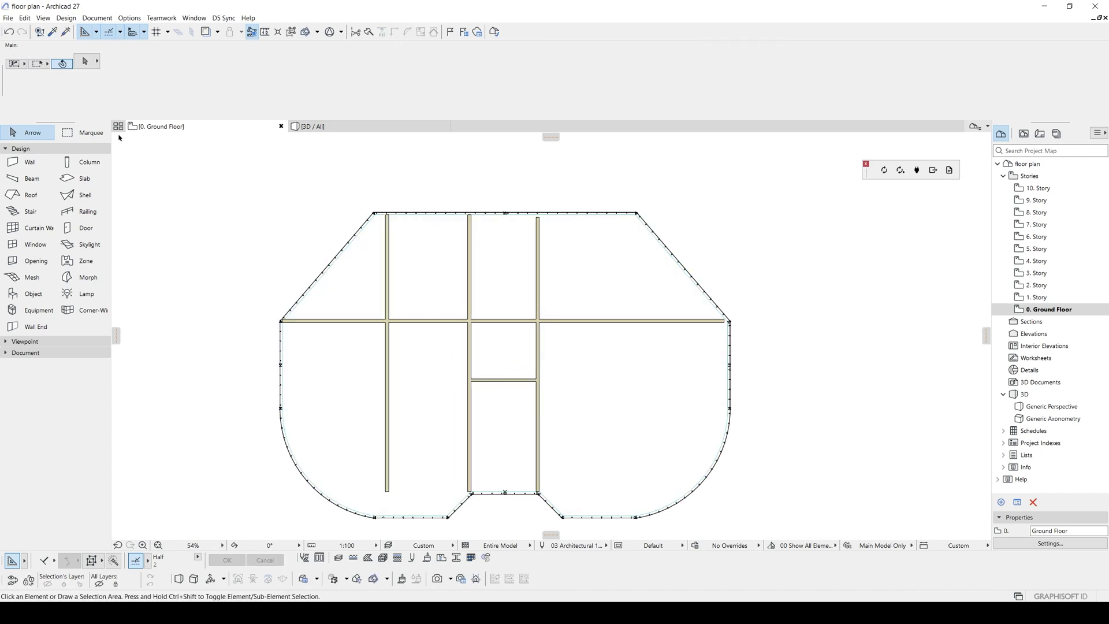
Enclose the revised floor plan with the added wall in a rectangular marquee and save the module file.
{"action": "left_click", "coordinate": [90, 132]}
{"action": "scroll", "coordinate": [134, 202], "scroll_direction": "down", "scroll_amount": 2}
{"action": "left_click", "coordinate": [138, 156]}
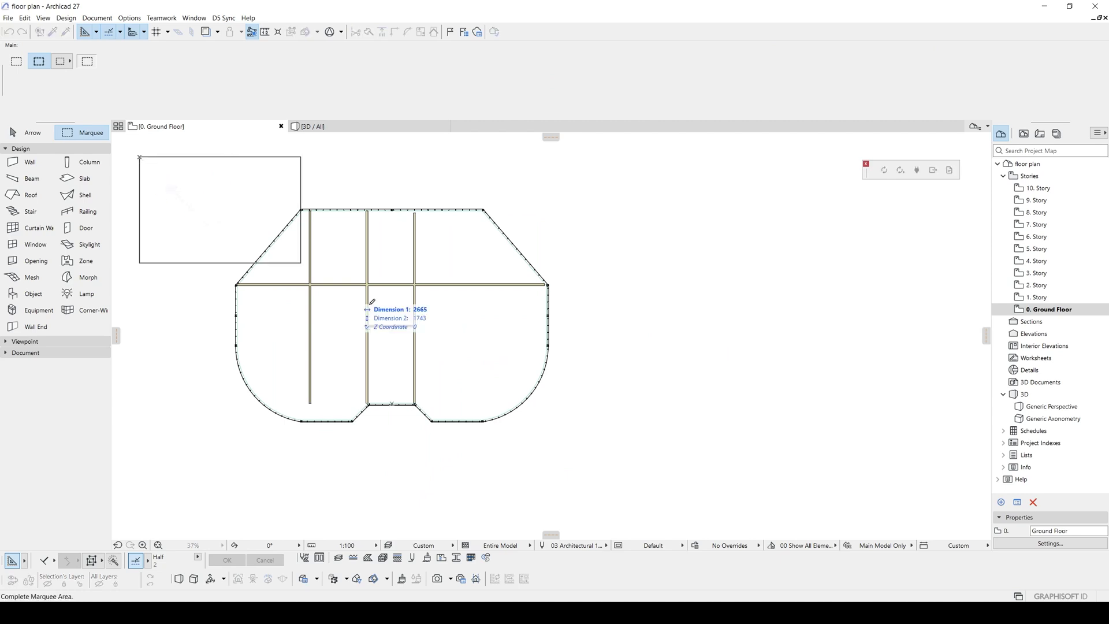
{"action": "left_click", "coordinate": [621, 459]}
{"action": "middle_click_drag", "start_coordinate": [389, 287], "coordinate": [534, 337]}
{"action": "left_click", "coordinate": [8, 18]}
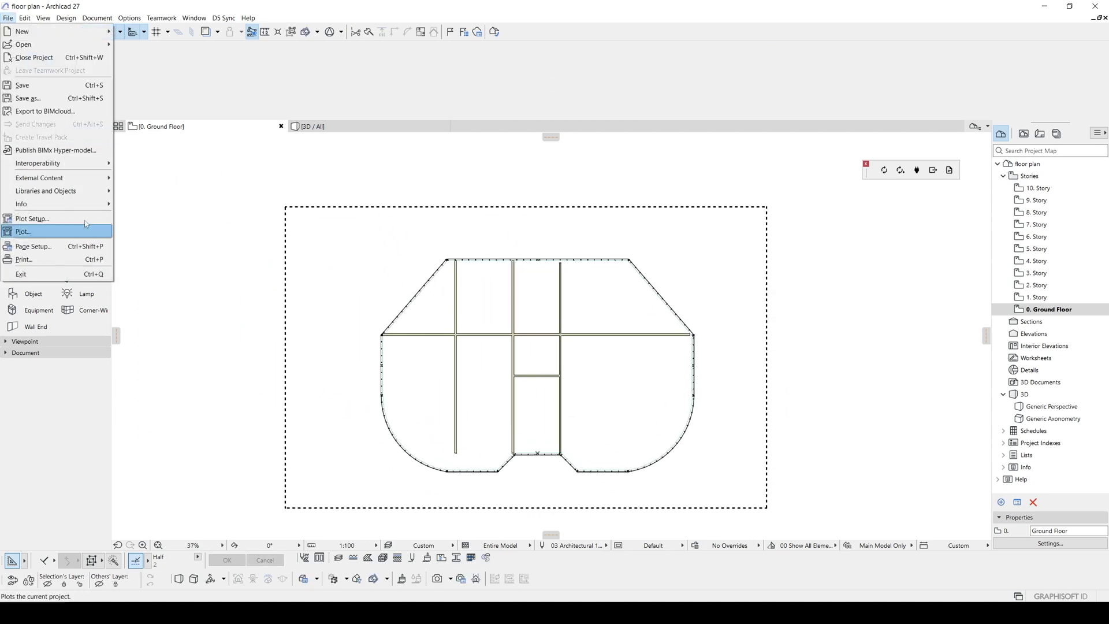
{"action": "mouse_move", "coordinate": [50, 178]}
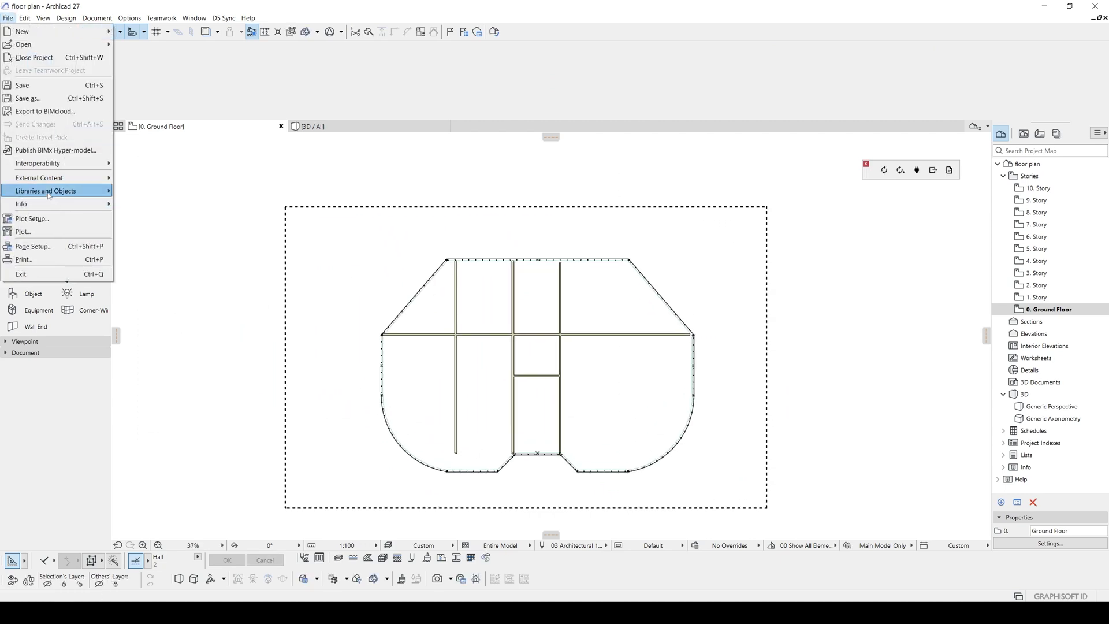
{"action": "left_click", "coordinate": [36, 86]}
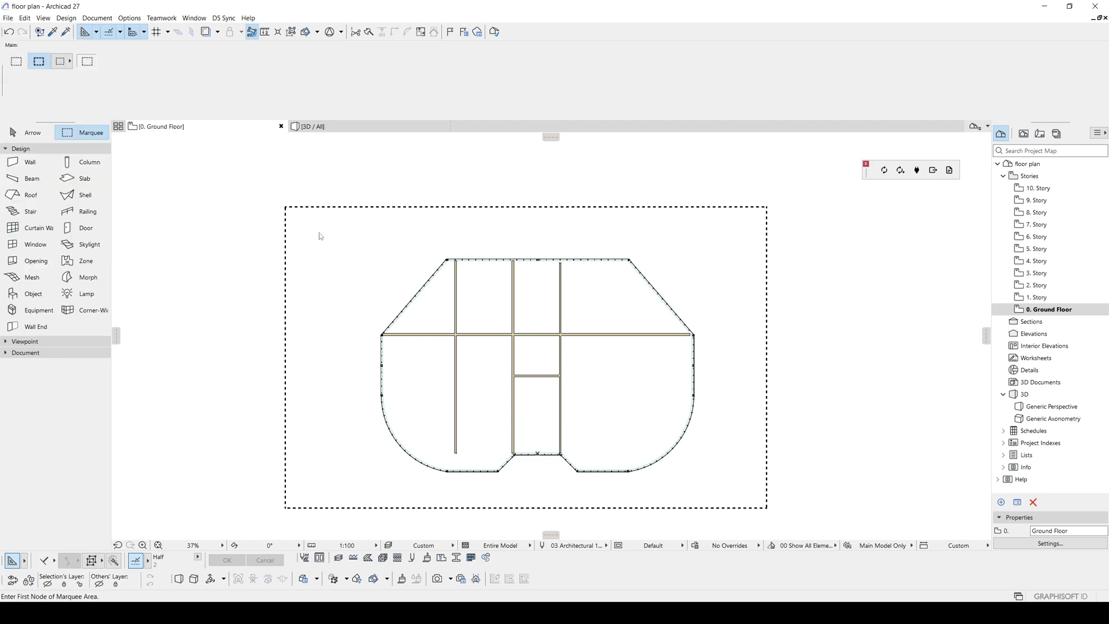
Switch to the Untitled tower project, select all elements and update the module with all related hotlinks to bring in the added wall.
{"action": "mouse_move", "coordinate": [574, 612]}
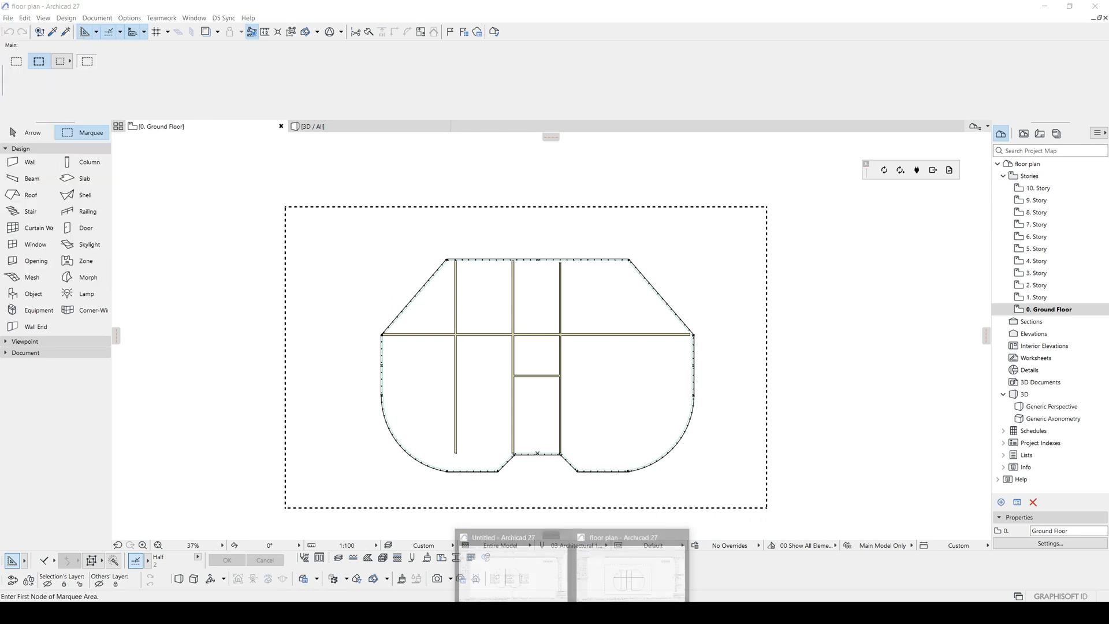
{"action": "left_click", "coordinate": [512, 569]}
{"action": "key", "text": "ctrl+a"}
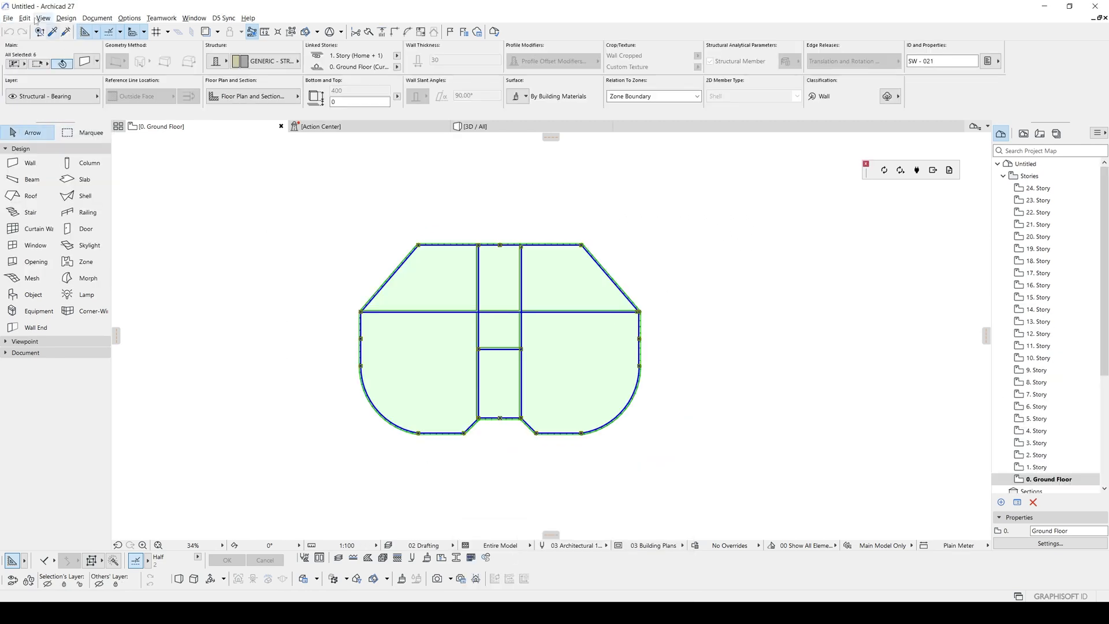
{"action": "right_click", "coordinate": [668, 295]}
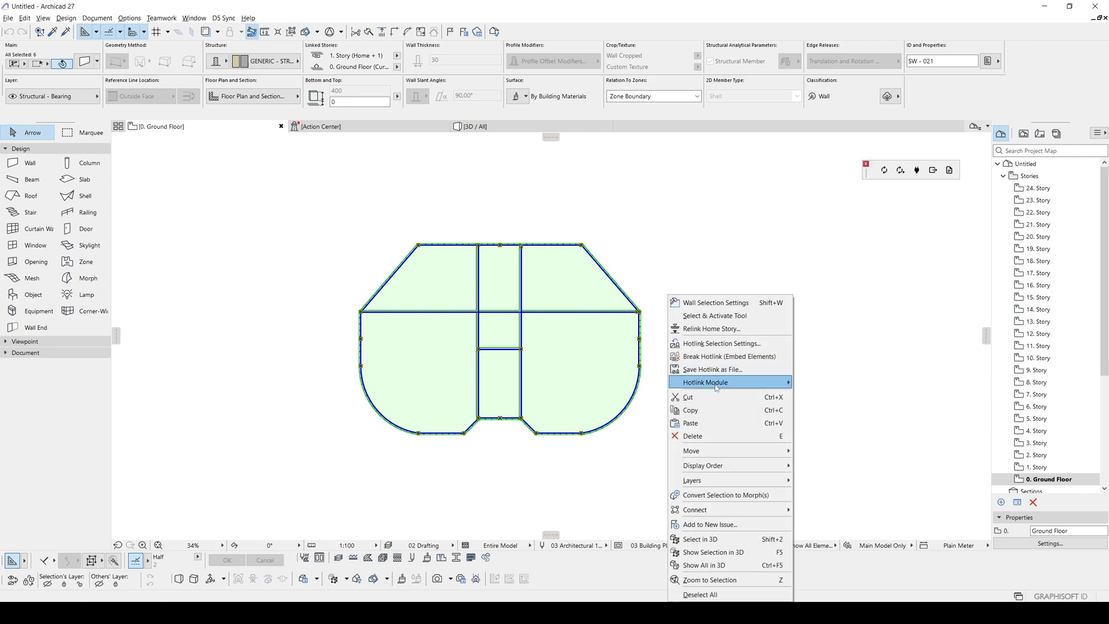
{"action": "mouse_move", "coordinate": [714, 384]}
{"action": "left_click", "coordinate": [850, 383]}
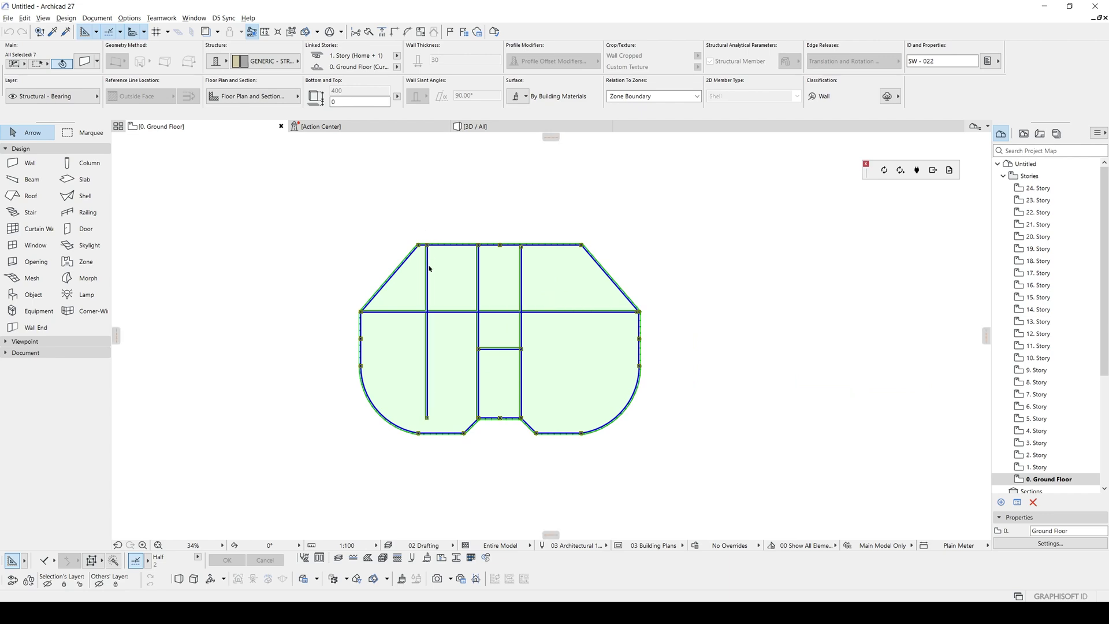
Check the added wall on stories 1 to 6 and inspect the updated tower in 3D.
{"action": "double_click", "coordinate": [1038, 467]}
{"action": "double_click", "coordinate": [1040, 456]}
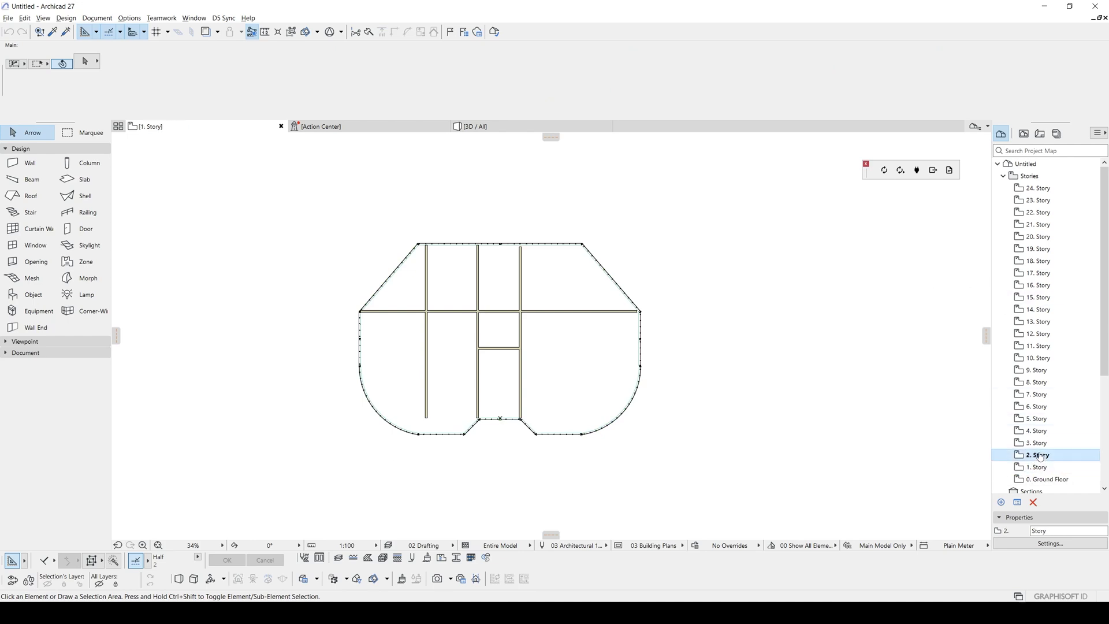
{"action": "double_click", "coordinate": [1041, 446]}
{"action": "double_click", "coordinate": [1044, 434]}
{"action": "double_click", "coordinate": [1038, 418]}
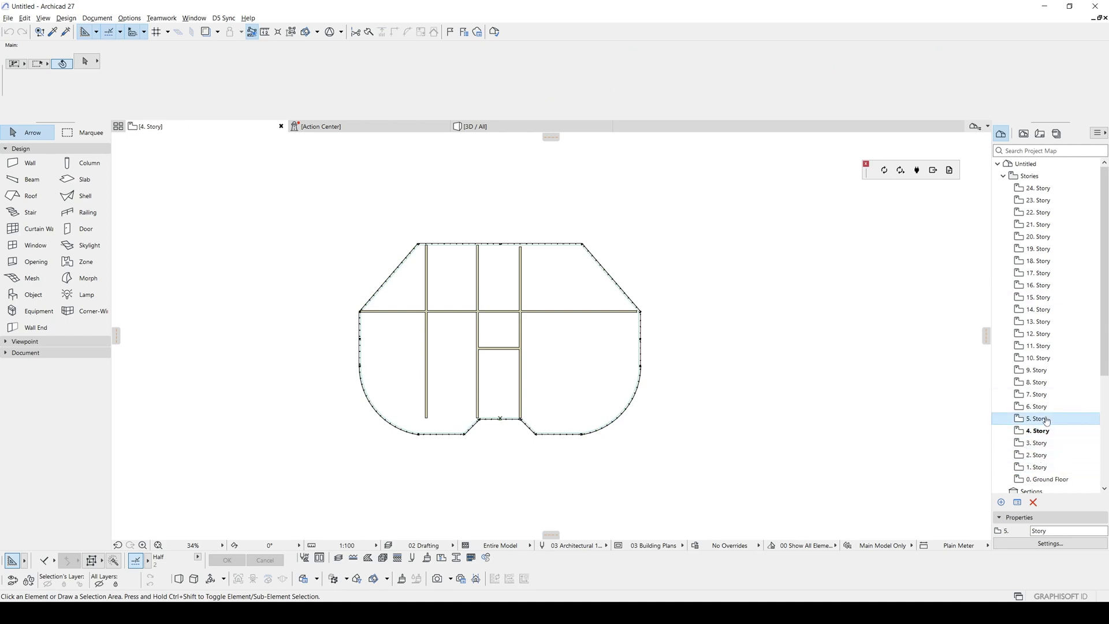
{"action": "double_click", "coordinate": [1038, 406]}
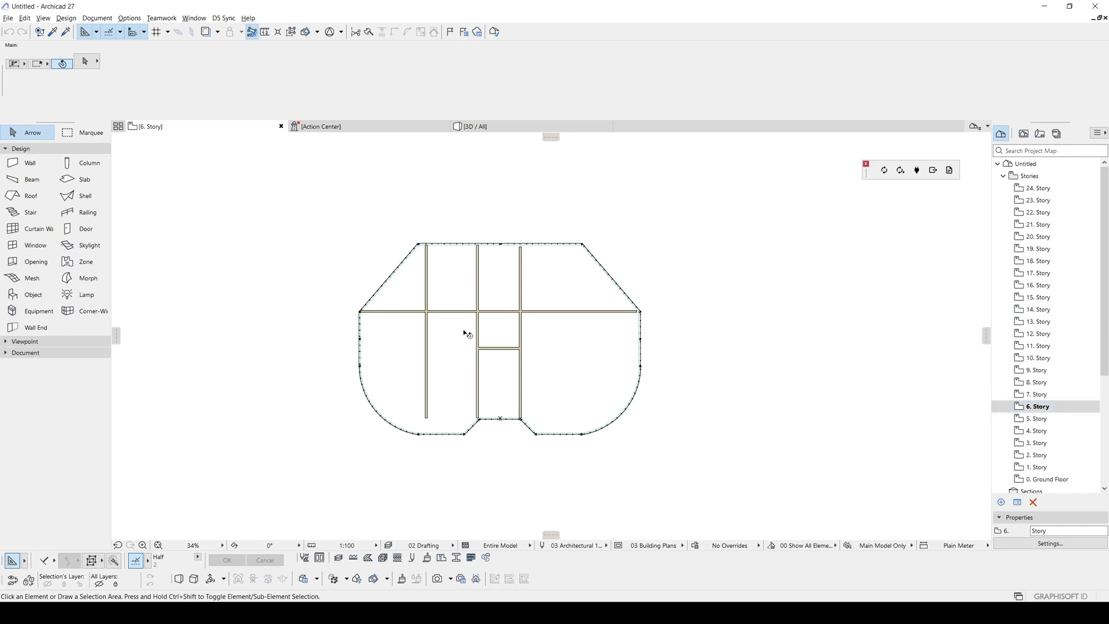
{"action": "key", "text": "F3"}
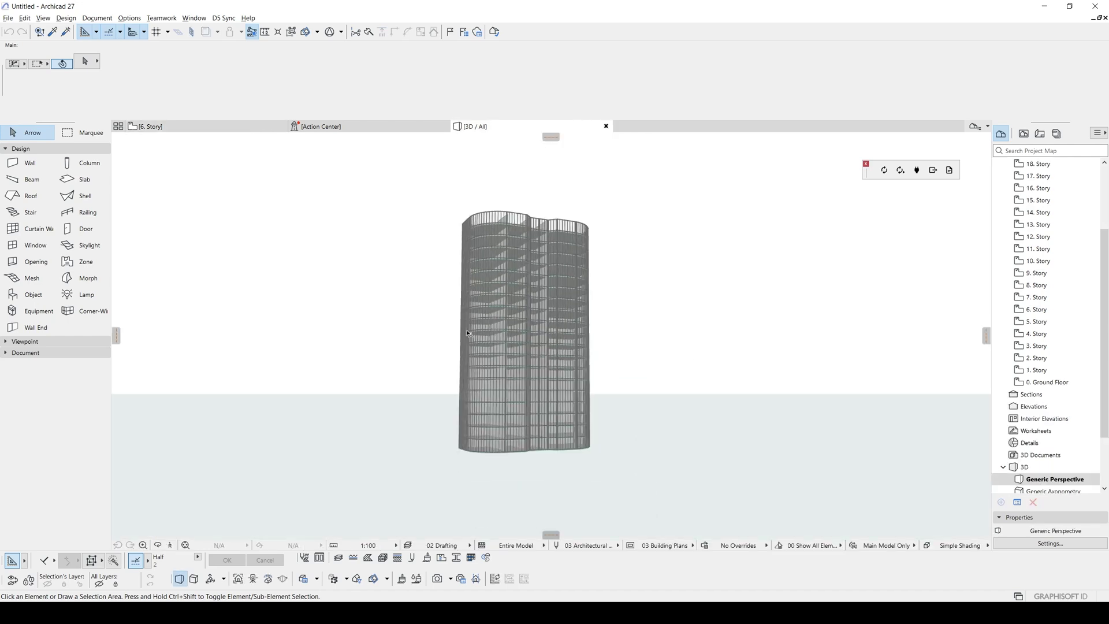
{"action": "middle_click_drag", "start_coordinate": [468, 333], "coordinate": [517, 282], "text": "shift"}
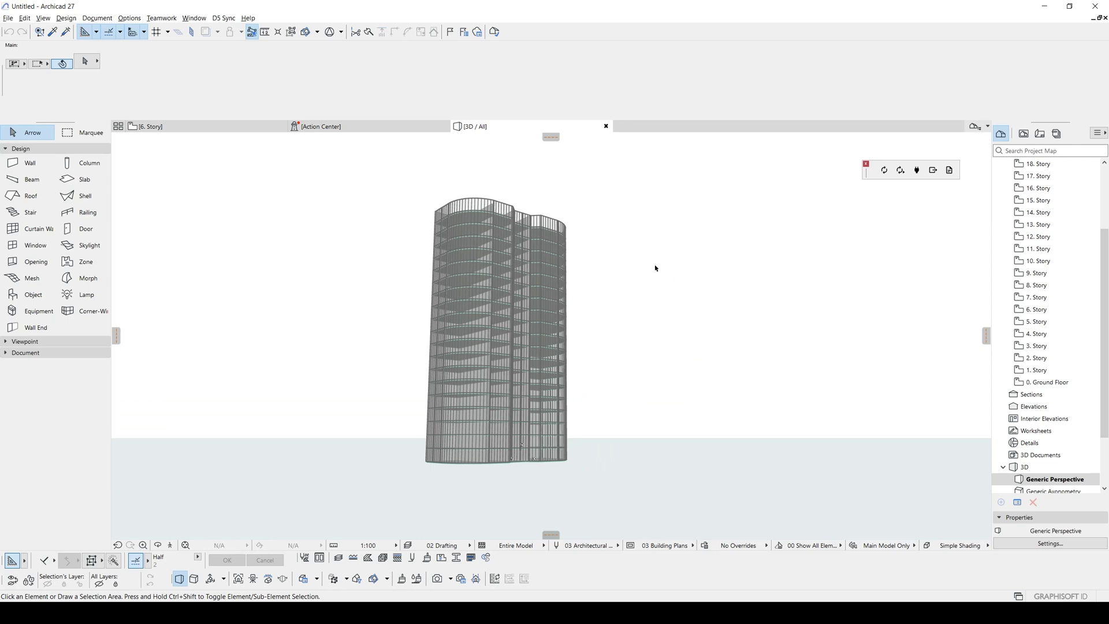
{"action": "middle_click_drag", "start_coordinate": [524, 296], "coordinate": [491, 271], "text": "shift"}
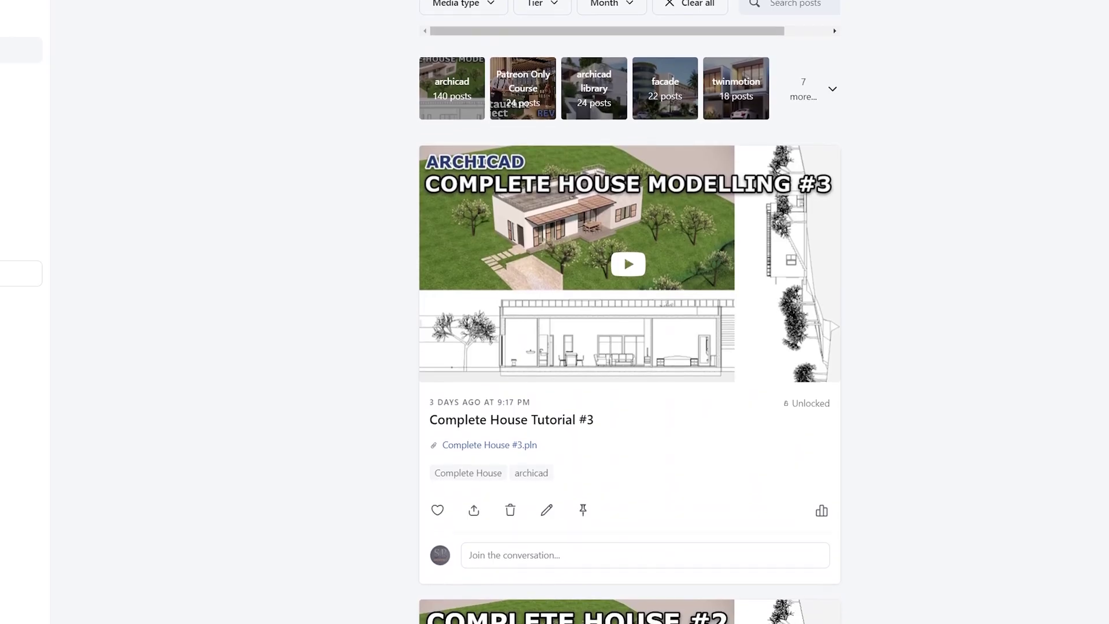
Switch to the Patreon page and look through the Complete House tutorial posts and the Villa Kupferberg and Concept Hotel project file posts.
{"action": "scroll", "coordinate": [629, 312], "scroll_direction": "down", "scroll_amount": 4}
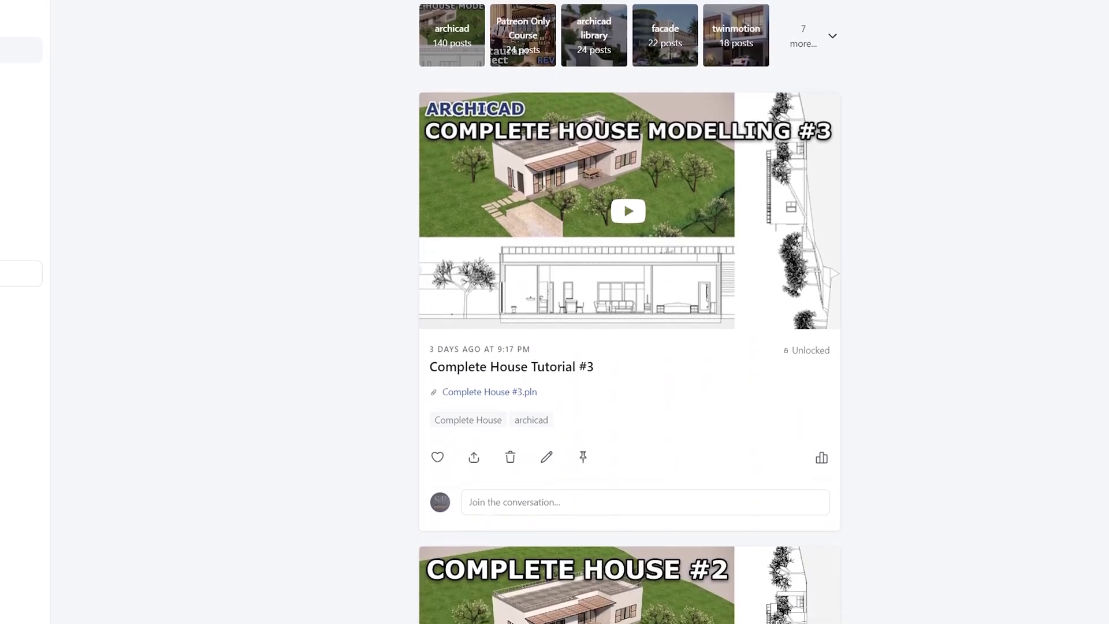
{"action": "scroll", "coordinate": [629, 312], "scroll_direction": "down", "scroll_amount": 6}
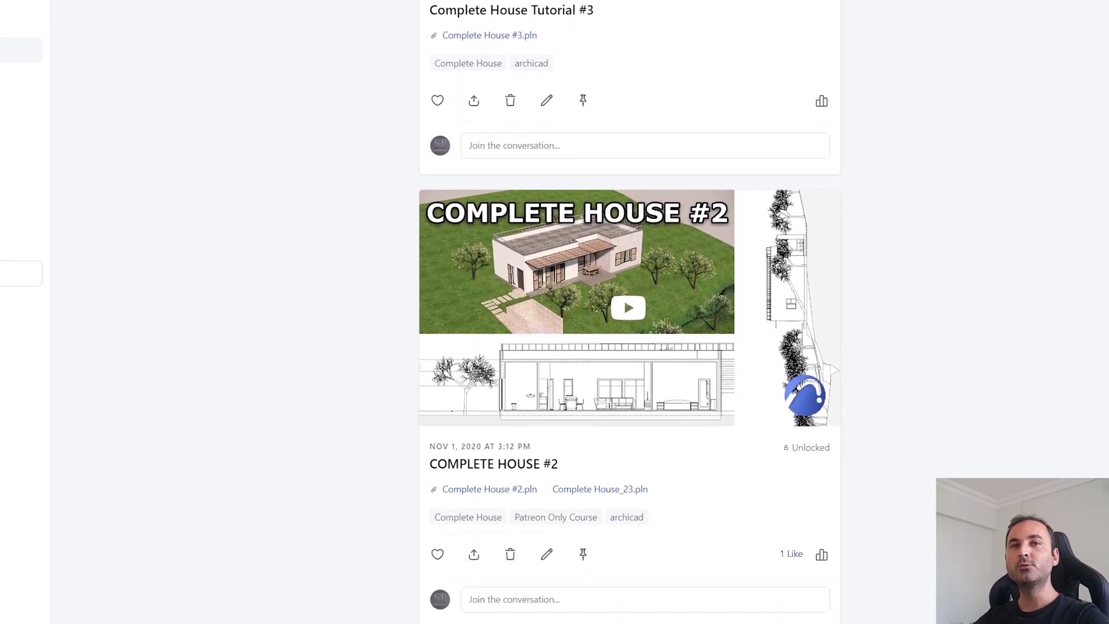
{"action": "scroll", "coordinate": [629, 312], "scroll_direction": "down", "scroll_amount": 6}
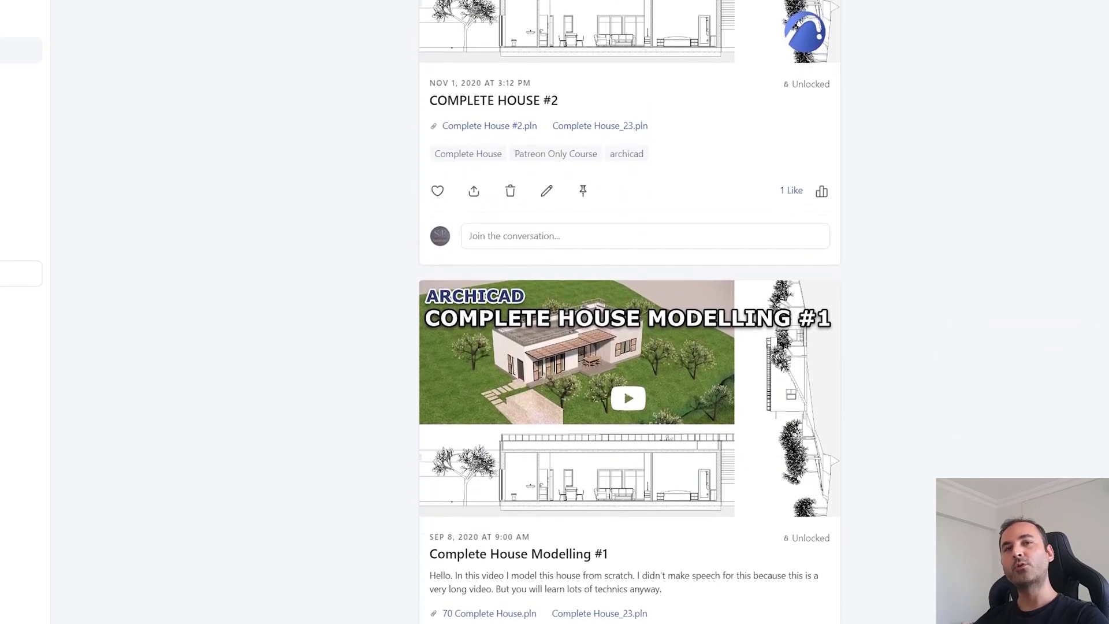
{"action": "scroll", "coordinate": [630, 312], "scroll_direction": "down", "scroll_amount": 13}
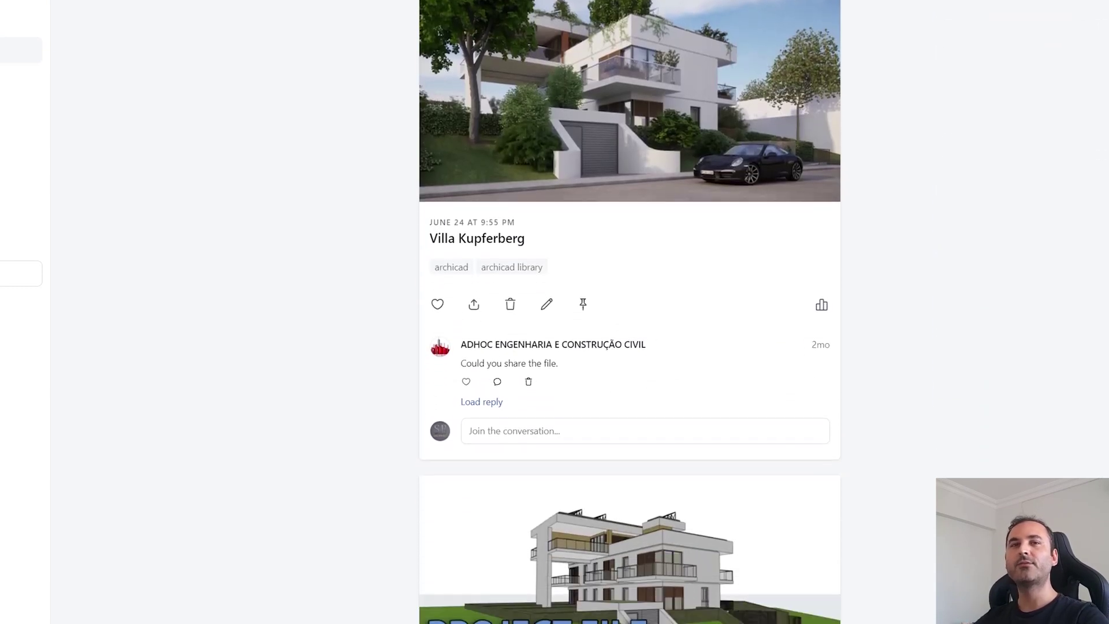
{"action": "scroll", "coordinate": [629, 312], "scroll_direction": "down", "scroll_amount": 10}
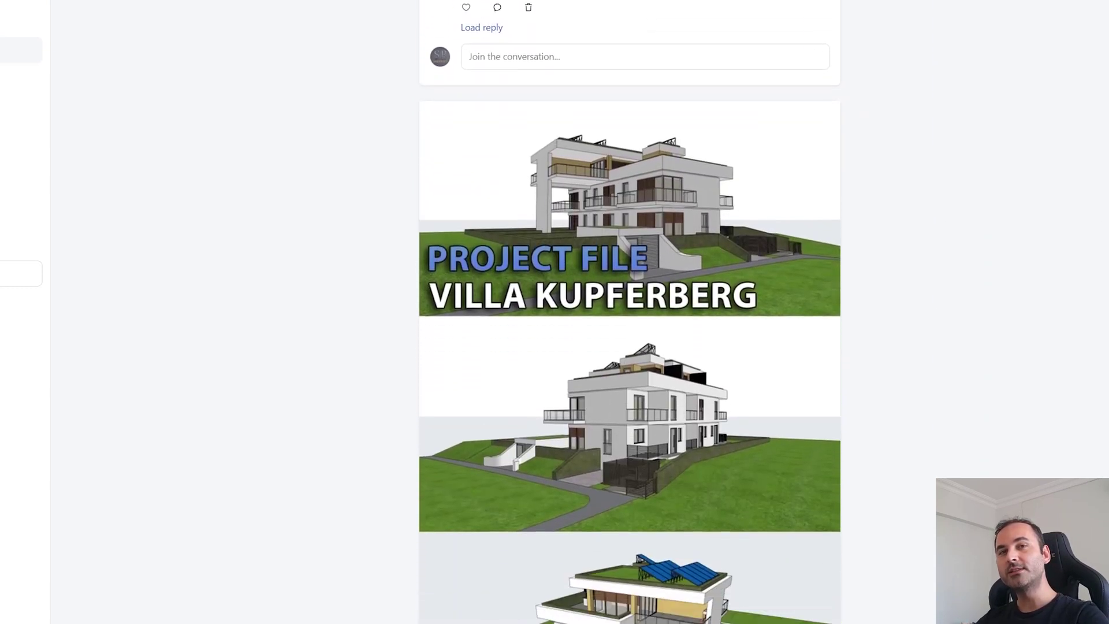
{"action": "scroll", "coordinate": [630, 312], "scroll_direction": "down", "scroll_amount": 11}
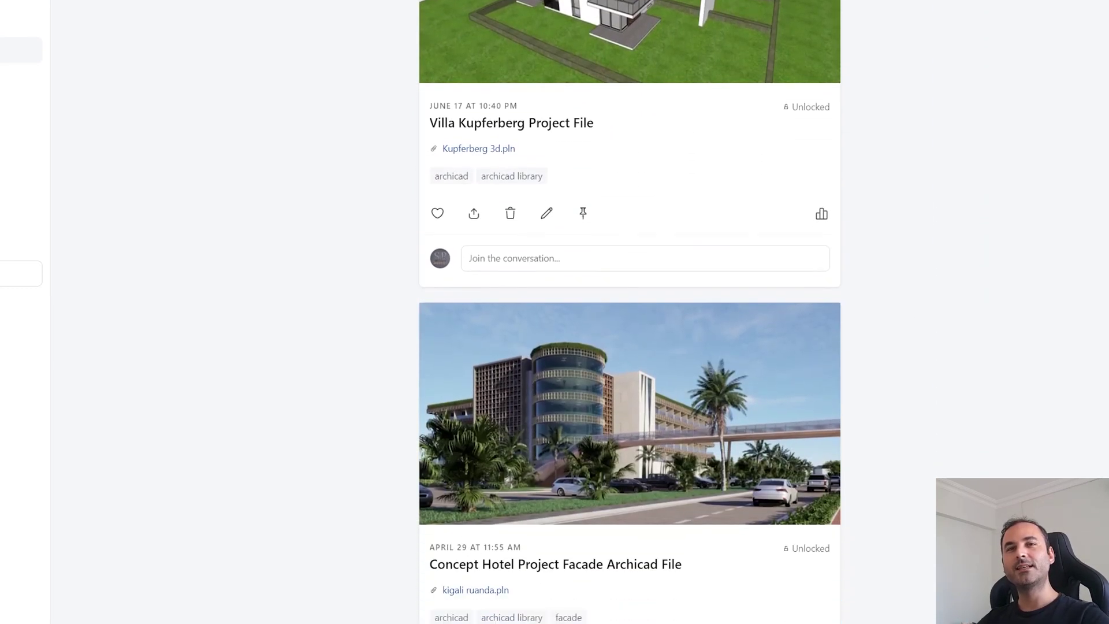